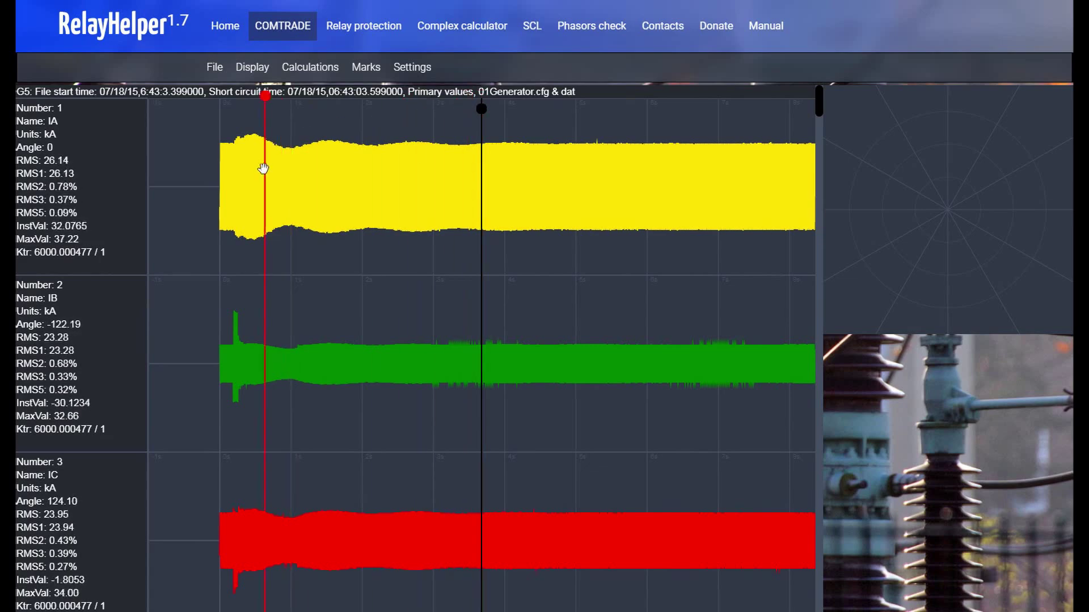
Zoom in on the phase B current disturbance and bracket it with the red cursor at its start and the black cursor at its end
scroll(233, 362, up, 8)
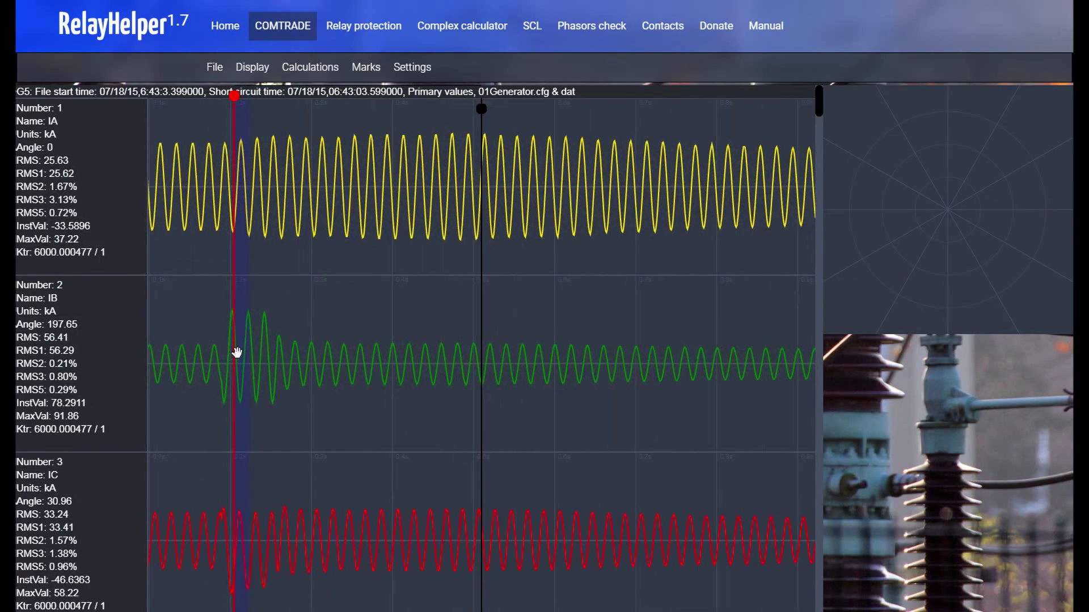
scroll(250, 317, up, 5)
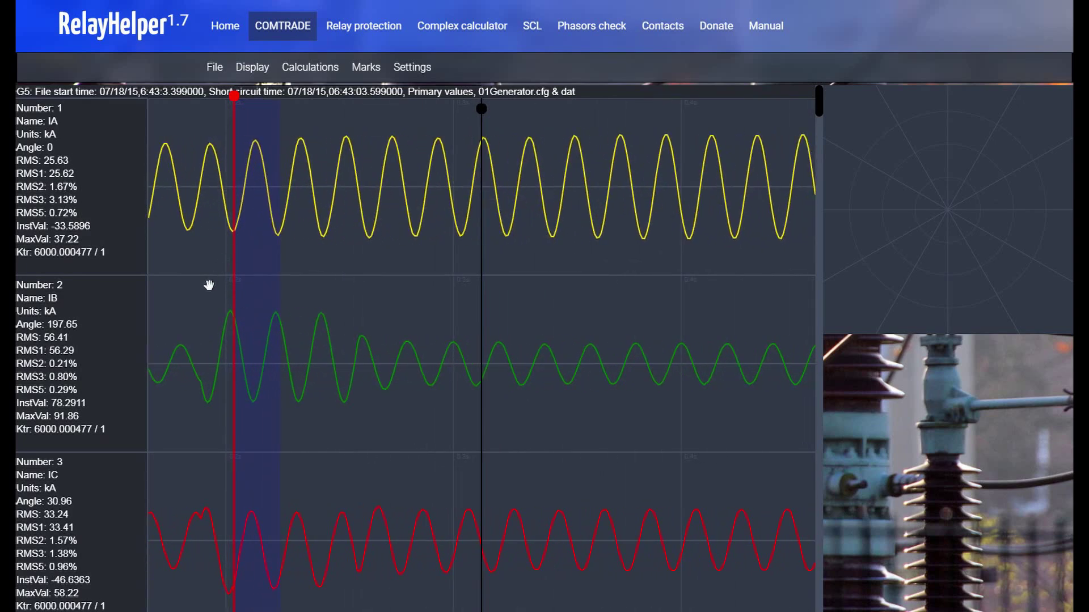
drag(235, 290, 200, 296)
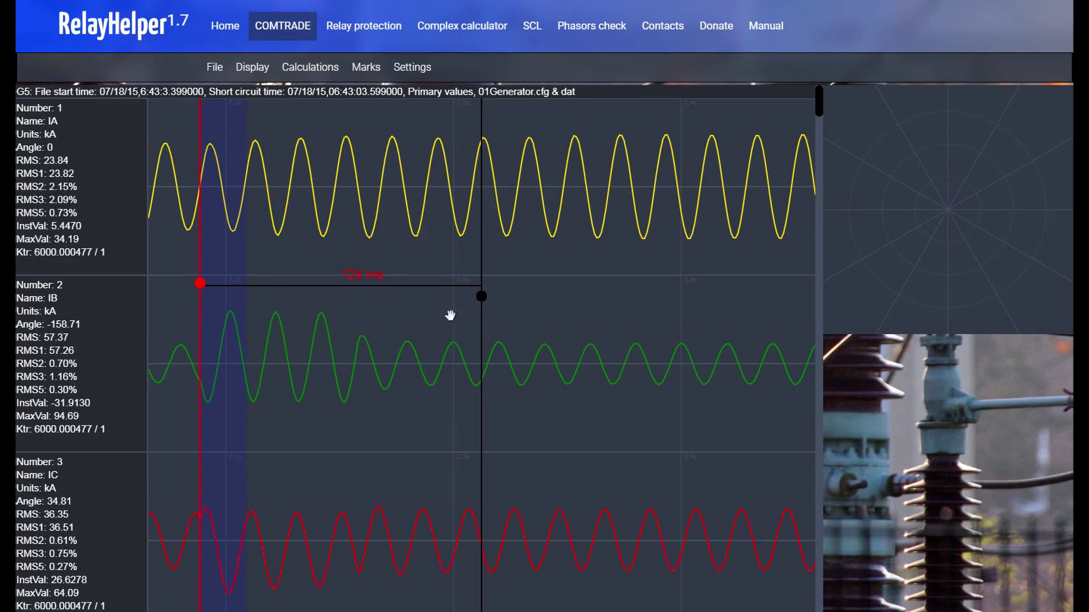
drag(481, 297, 355, 312)
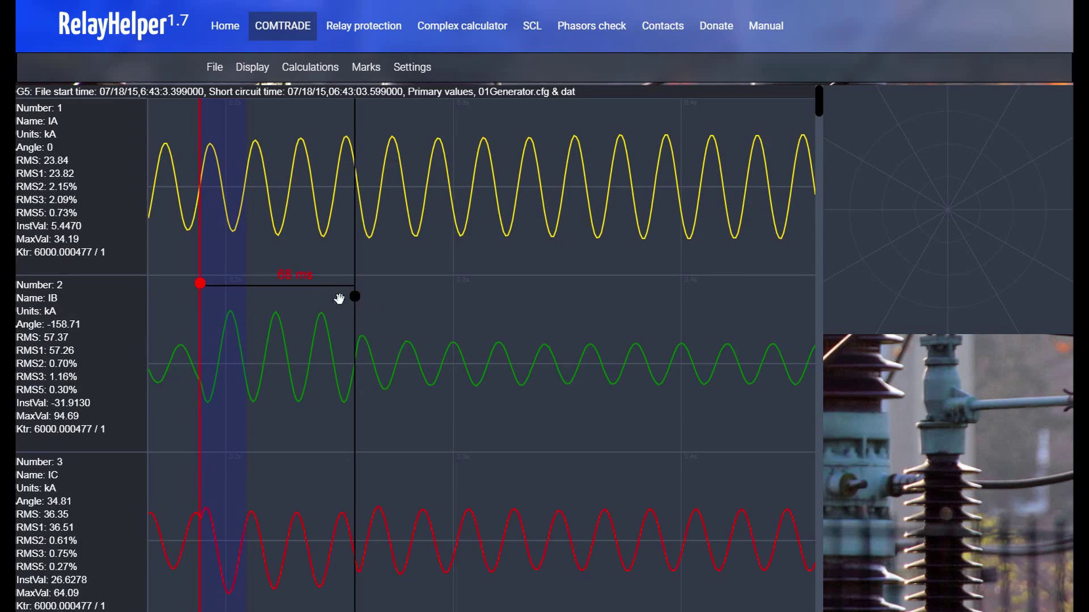
Examine the UA, UB and UC voltage channels with the red cursor placed inside the fault interval
scroll(34, 173, down, 1)
scroll(34, 173, down, 12)
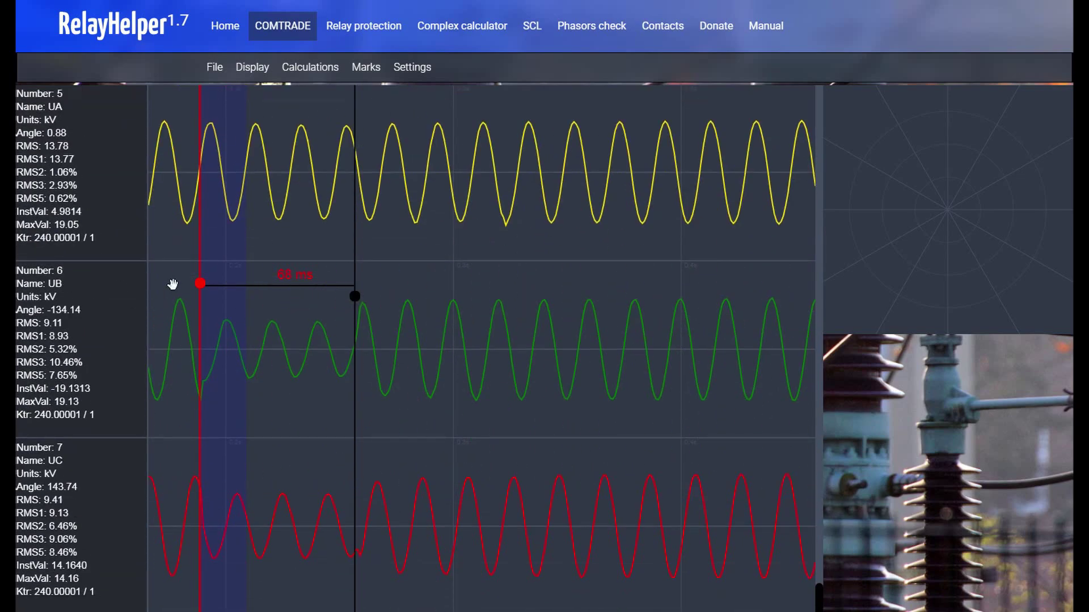
drag(199, 283, 267, 286)
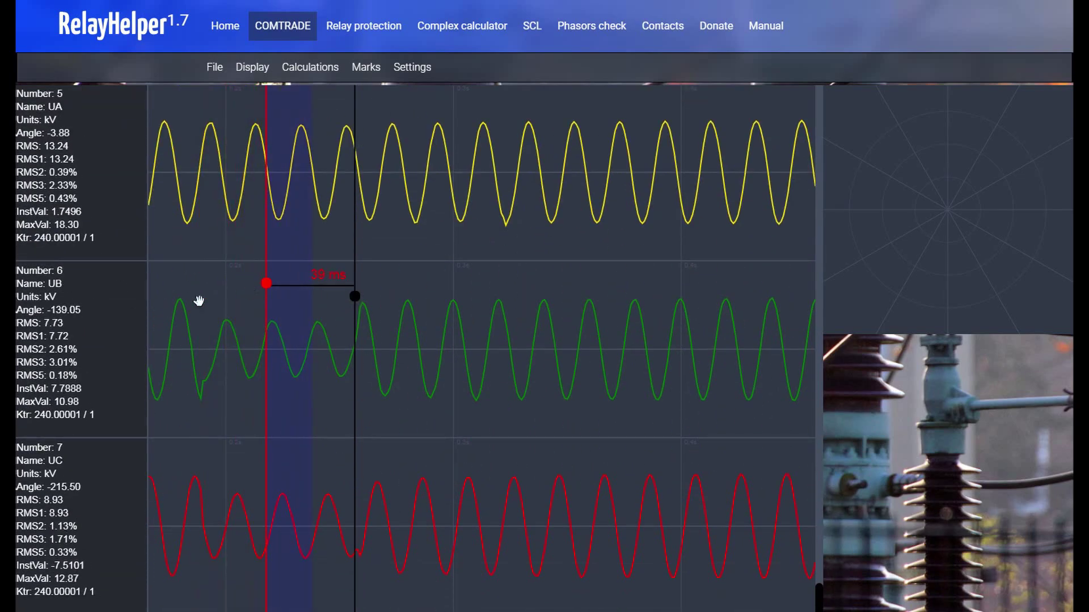
scroll(64, 224, up, 12)
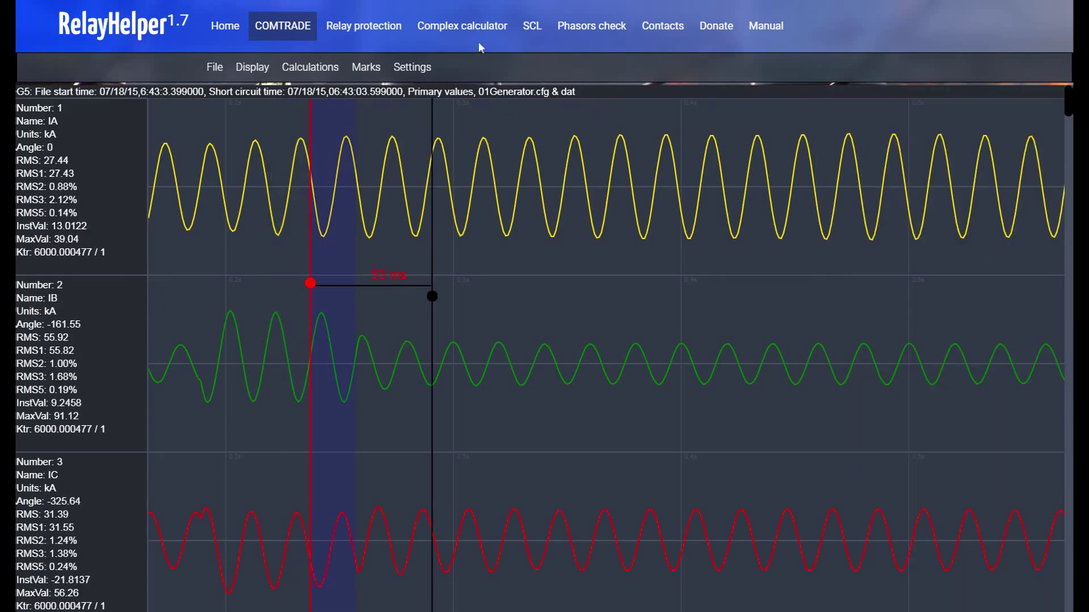
Look up the calculations section of the manual and highlight the single phase active power formula
click(765, 29)
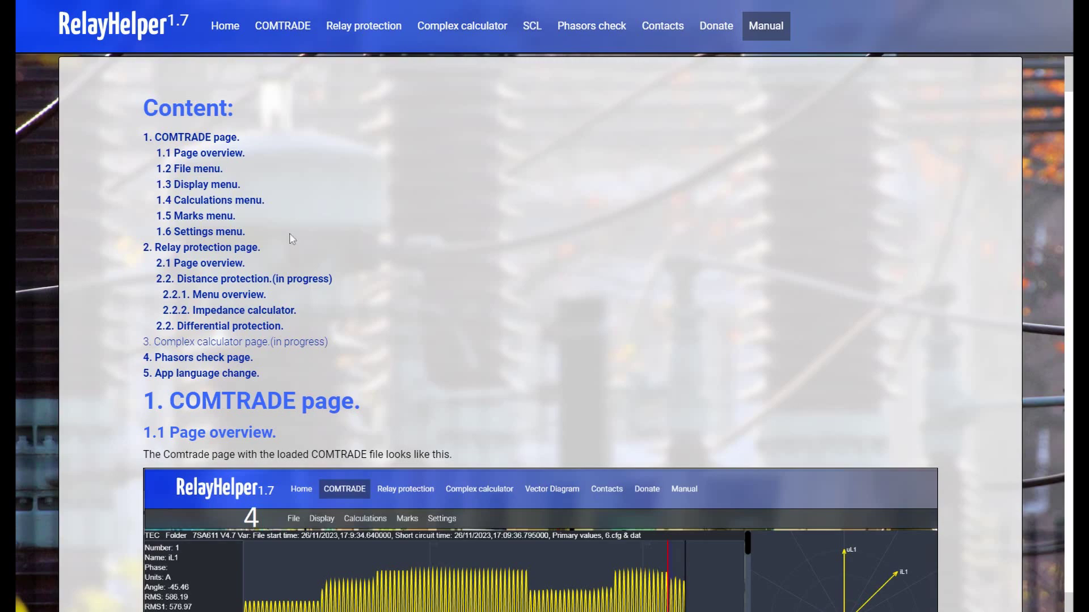
click(247, 201)
scroll(364, 281, down, 15)
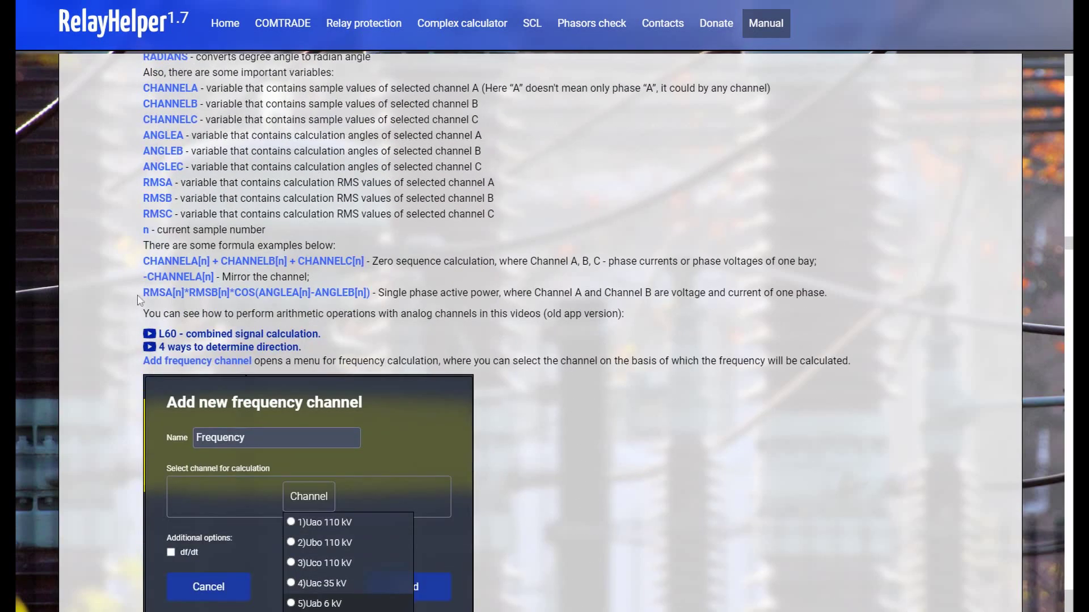
drag(139, 301, 376, 294)
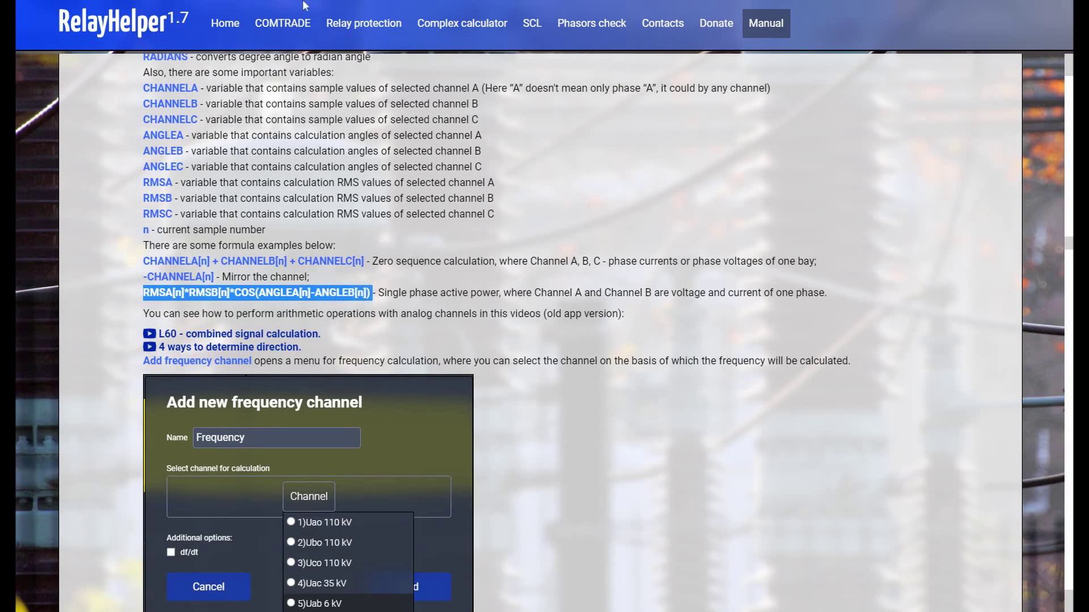
Set up a new single phase power channel in COMTRADE named Phase B, using voltage channel UB and current channel IB
click(296, 23)
mouse_move(325, 70)
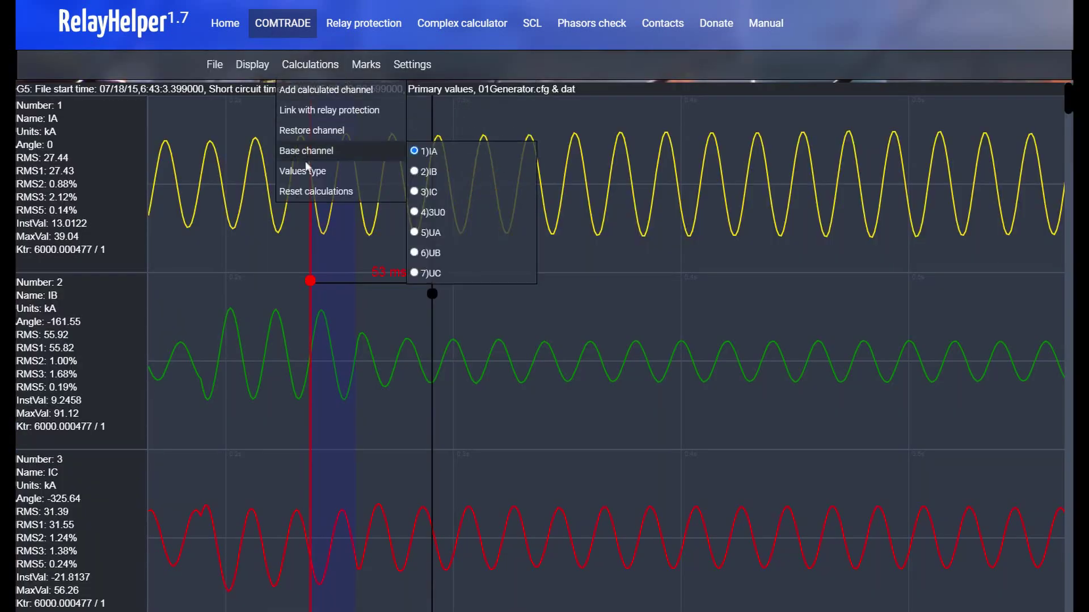
mouse_move(323, 89)
mouse_move(440, 213)
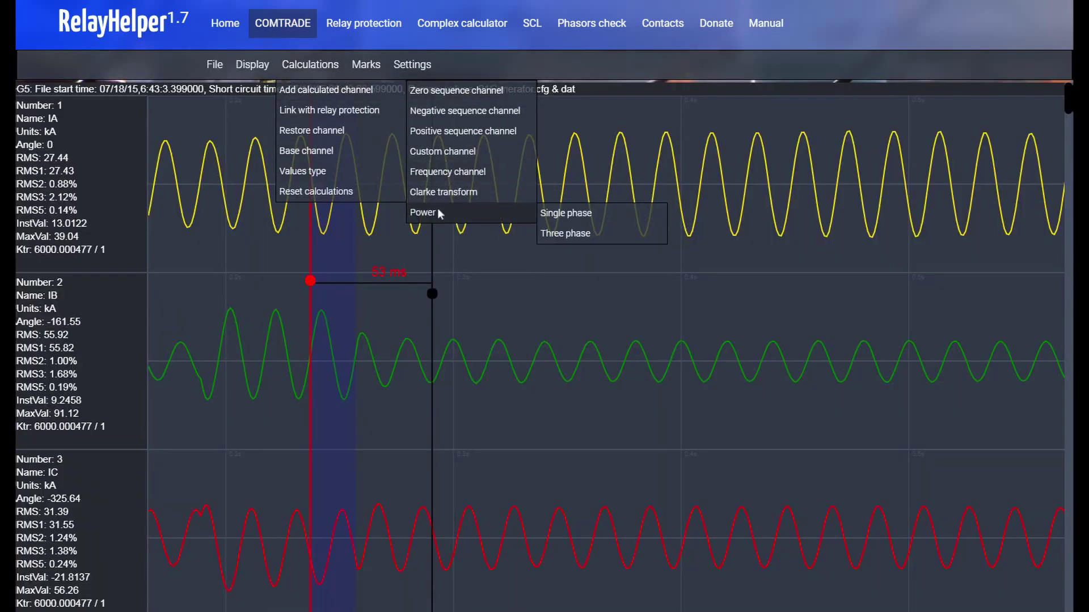
click(561, 213)
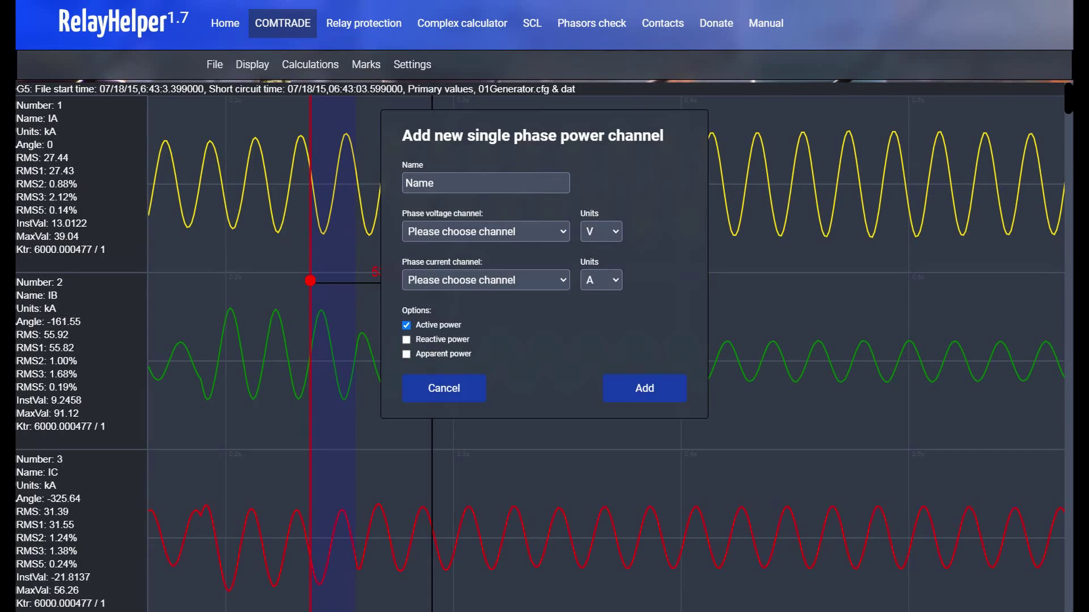
text(Phase B)
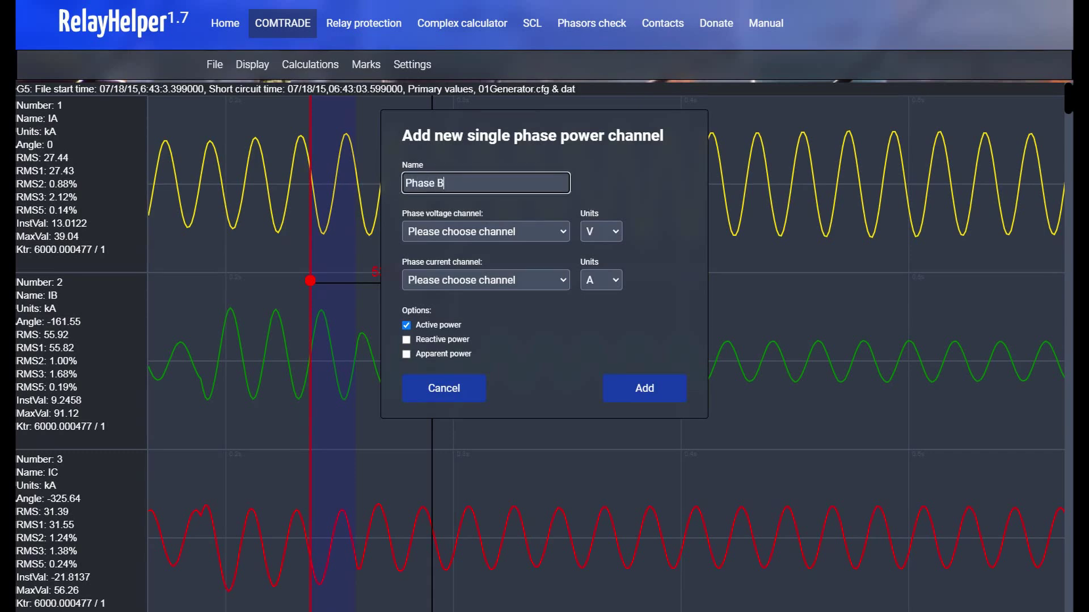
click(543, 226)
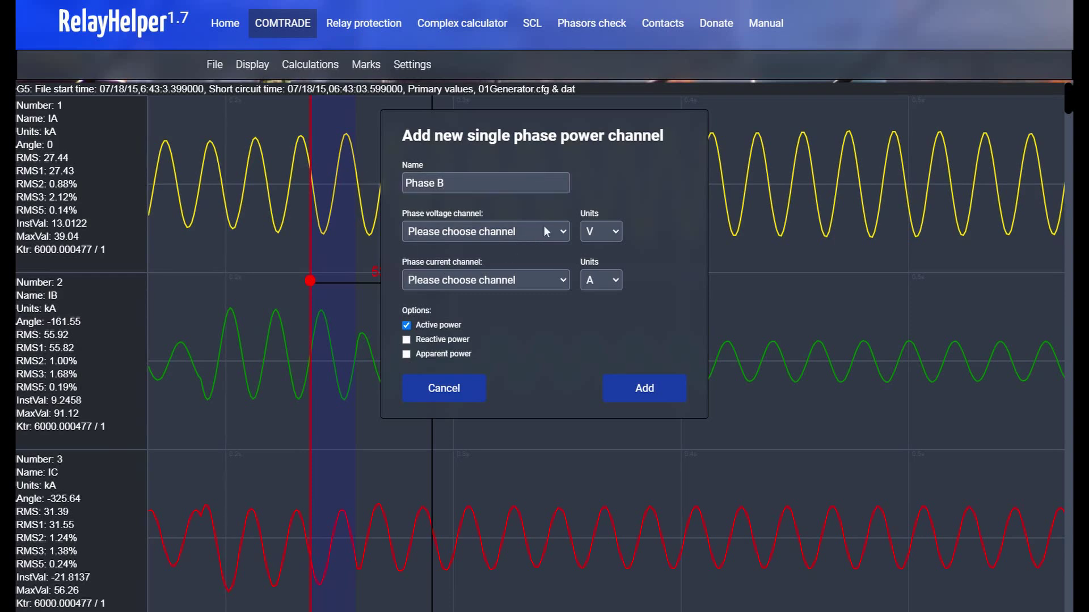
click(509, 244)
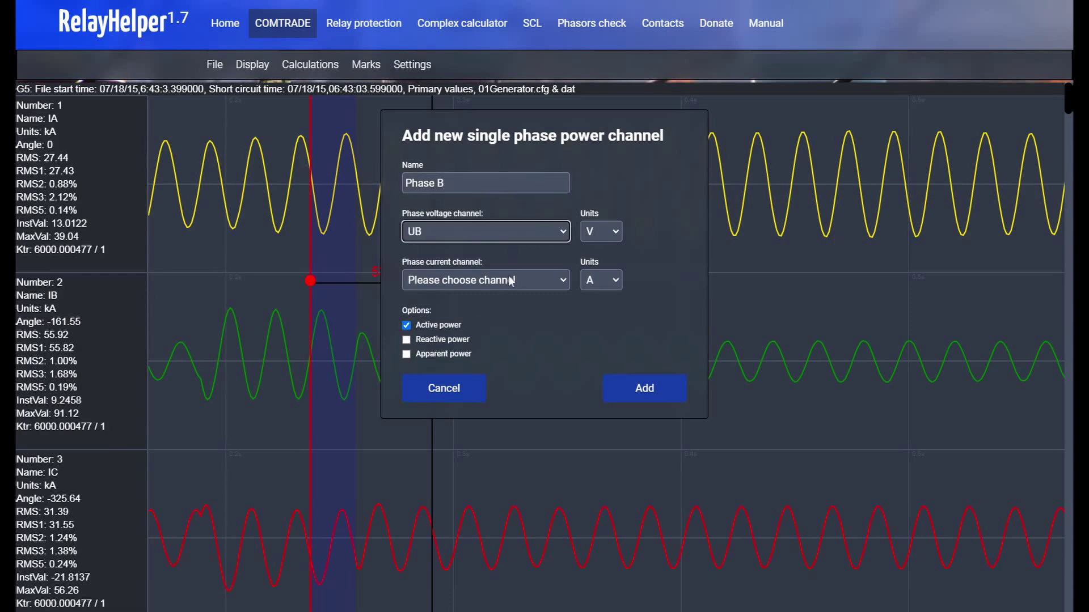
click(498, 291)
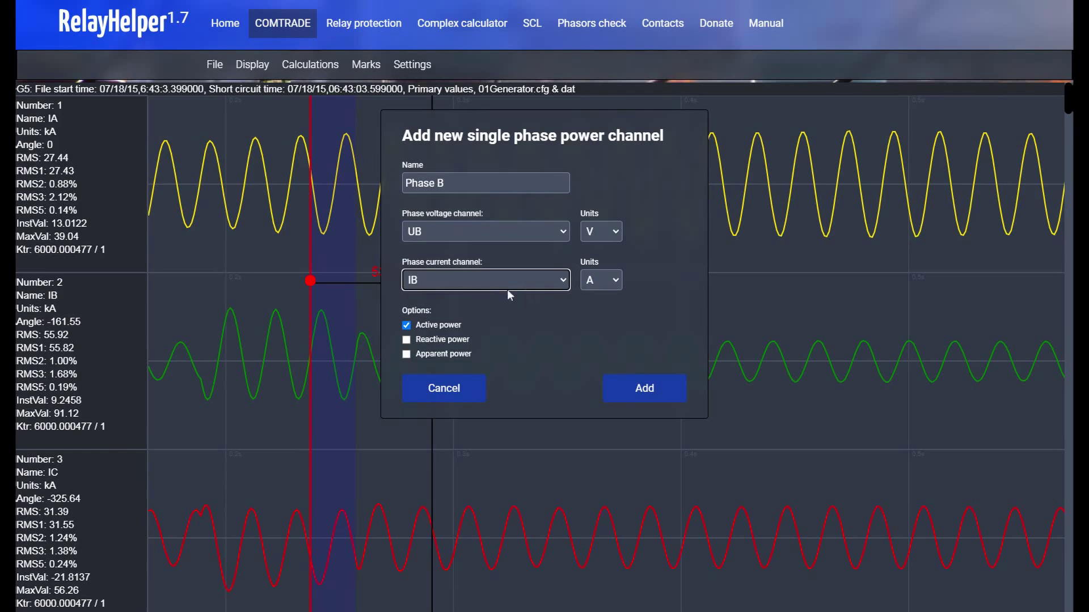
Include reactive and apparent power, set the units to kV and kA, and add the Phase B power channel
click(406, 340)
click(406, 354)
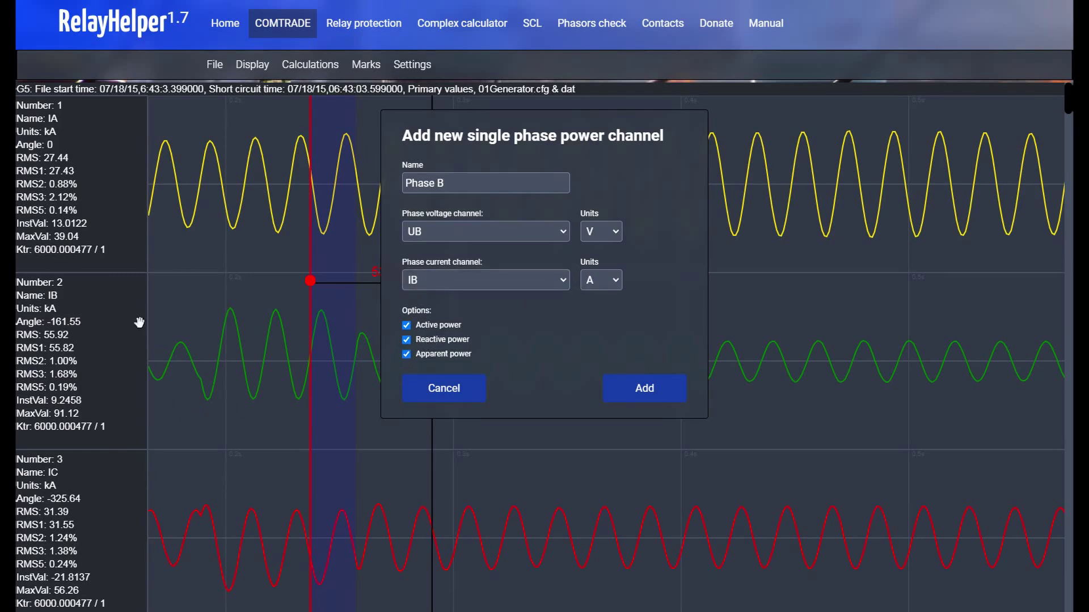
scroll(68, 237, down, 10)
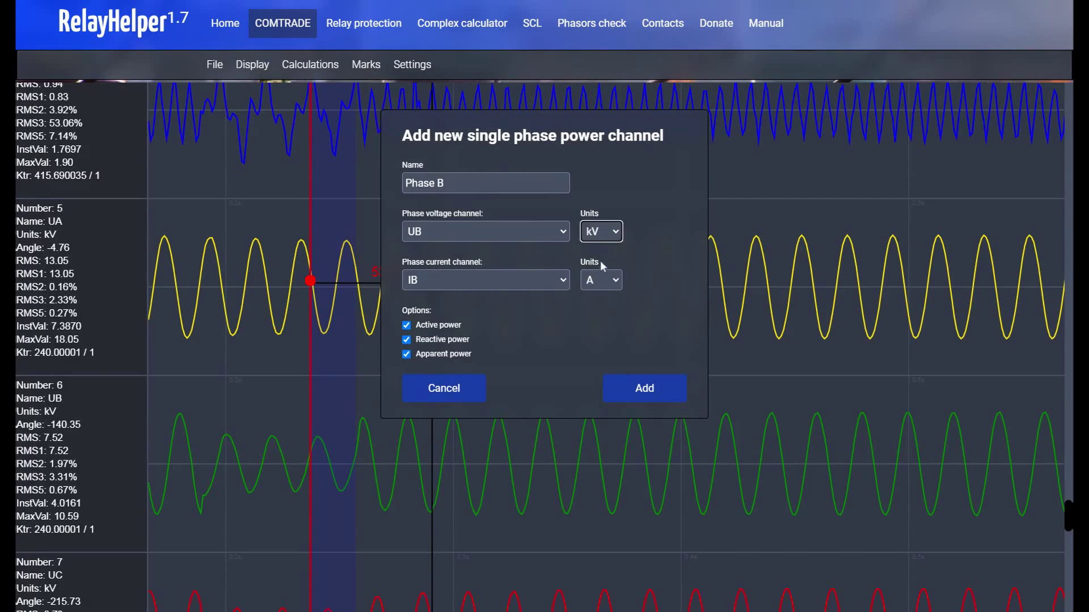
click(602, 281)
click(605, 290)
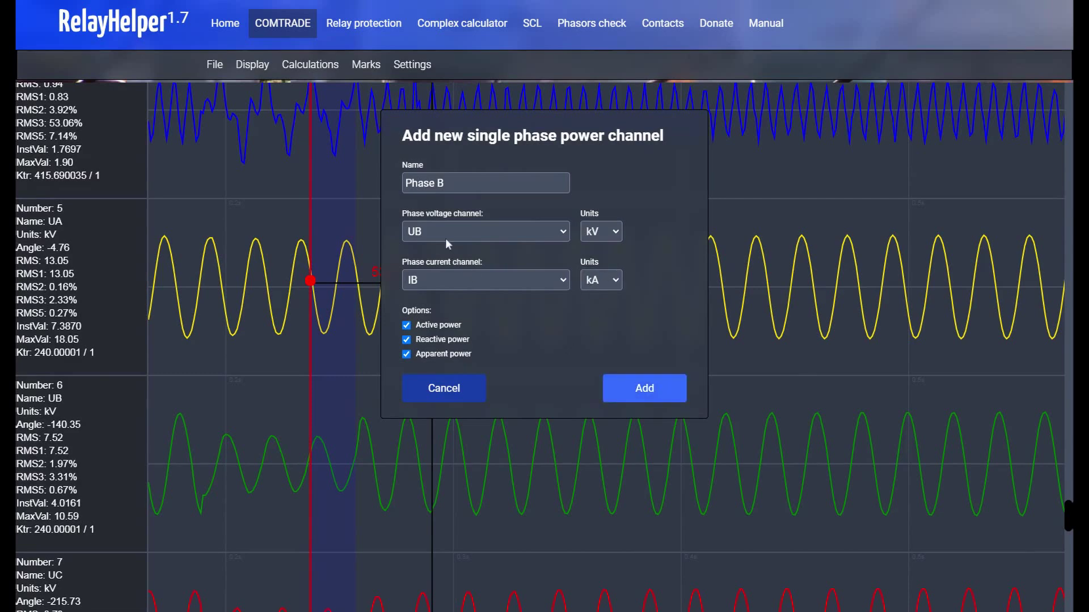
key(Return)
Show the full record for the calculated Phase B S, Q and P channels
scroll(80, 166, up, 3)
scroll(80, 166, up, 15)
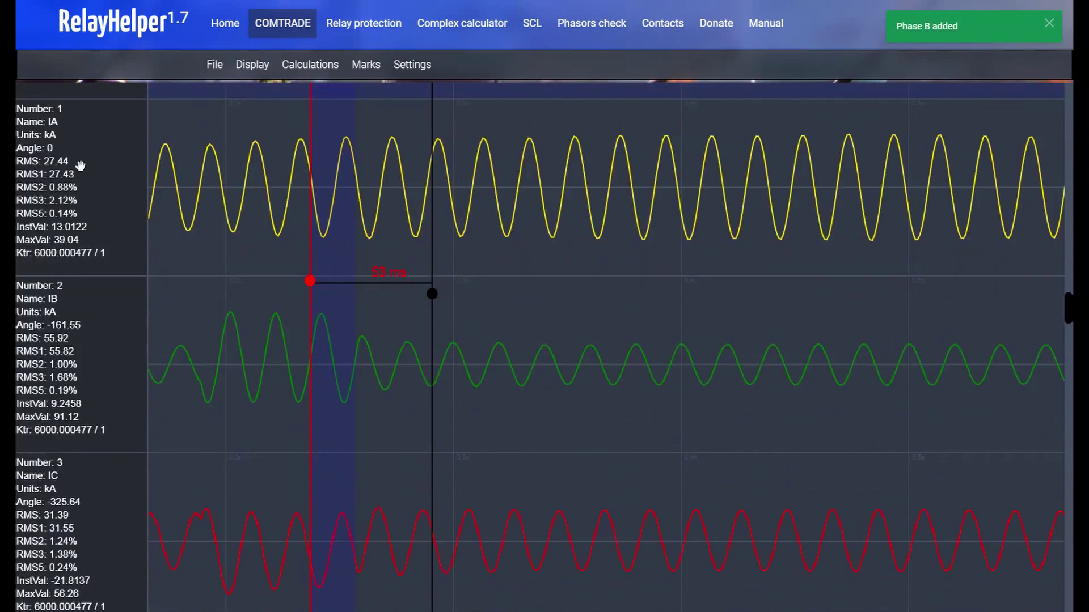
scroll(548, 264, down, 5)
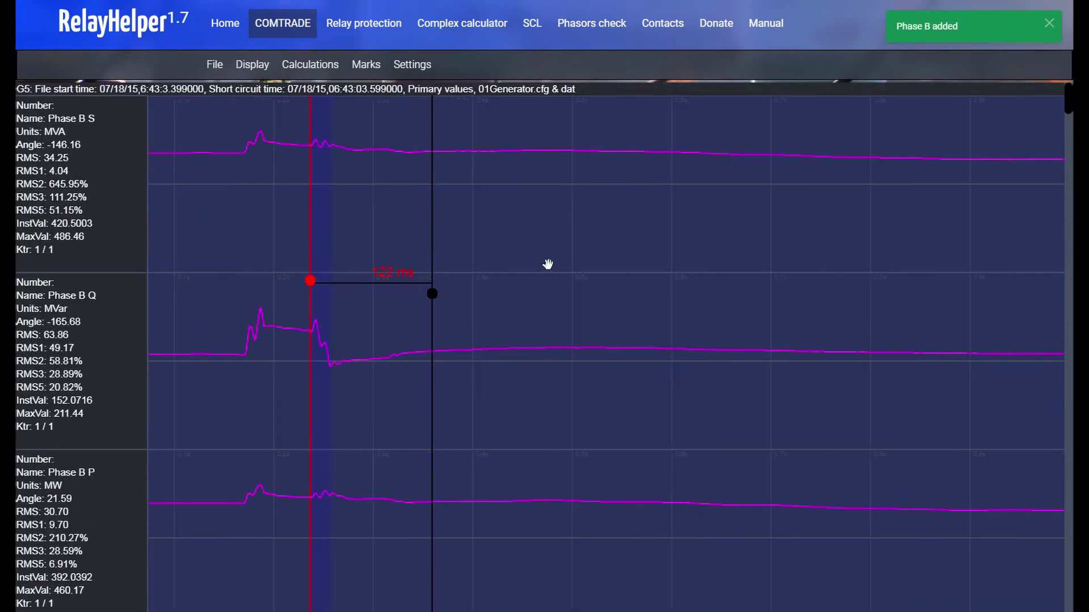
drag(810, 308, 740, 301)
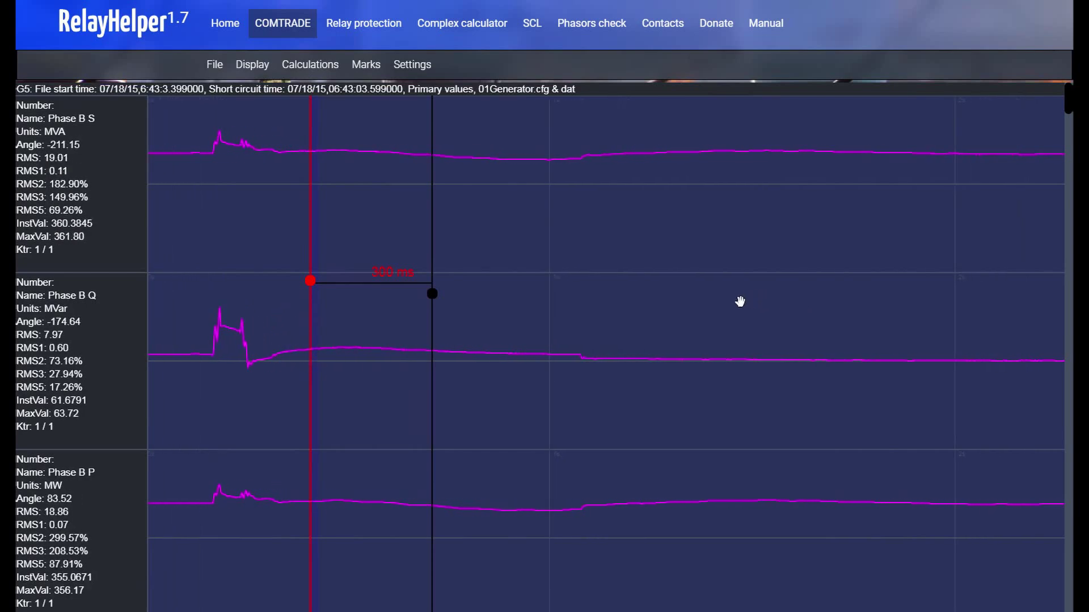
mouse_move(252, 66)
mouse_move(252, 97)
mouse_move(382, 90)
click(385, 111)
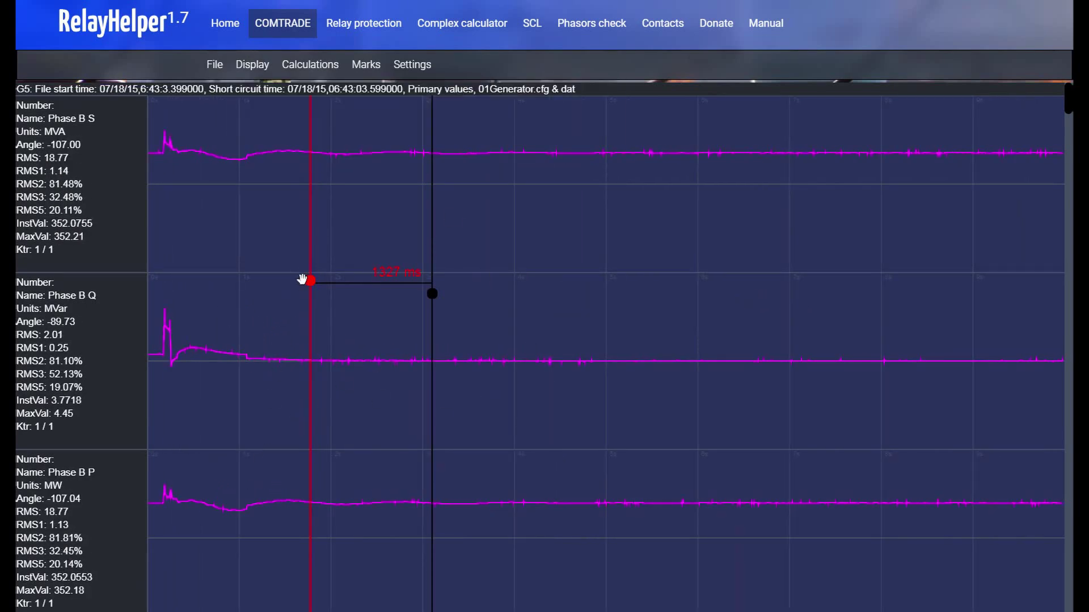
Compare the Phase B power values before and after the fault with the red cursor, placing the black cursor past the reactive power step
drag(311, 279, 153, 306)
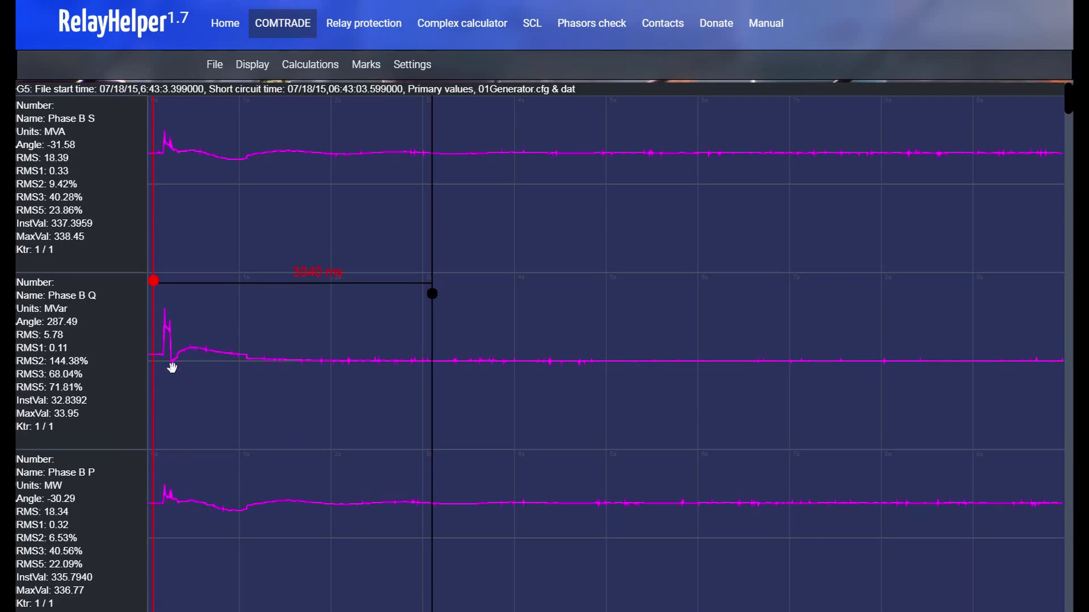
scroll(152, 298, up, 3)
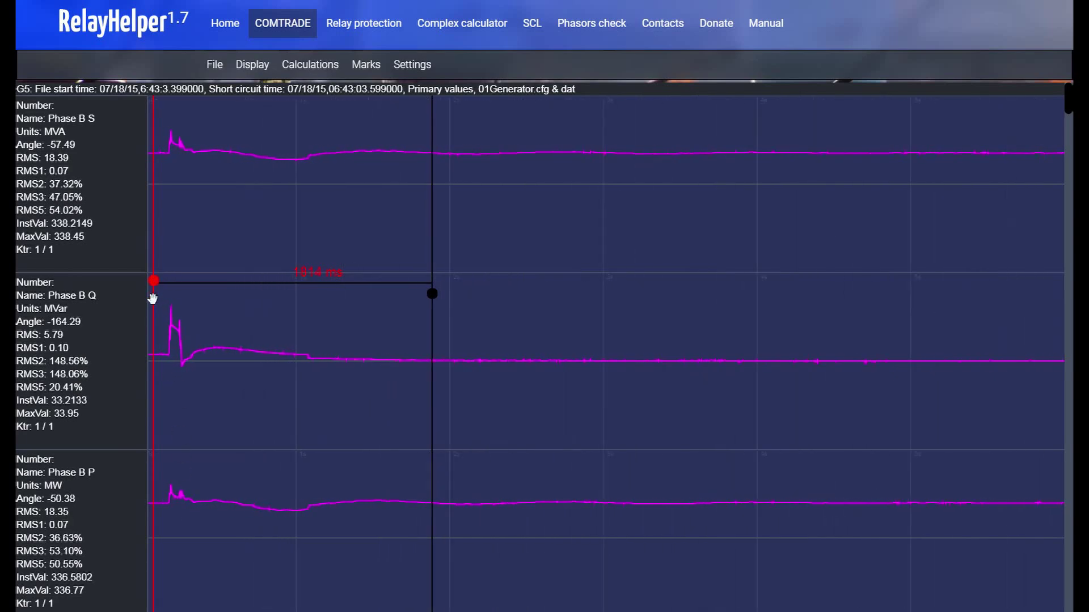
scroll(152, 297, up, 2)
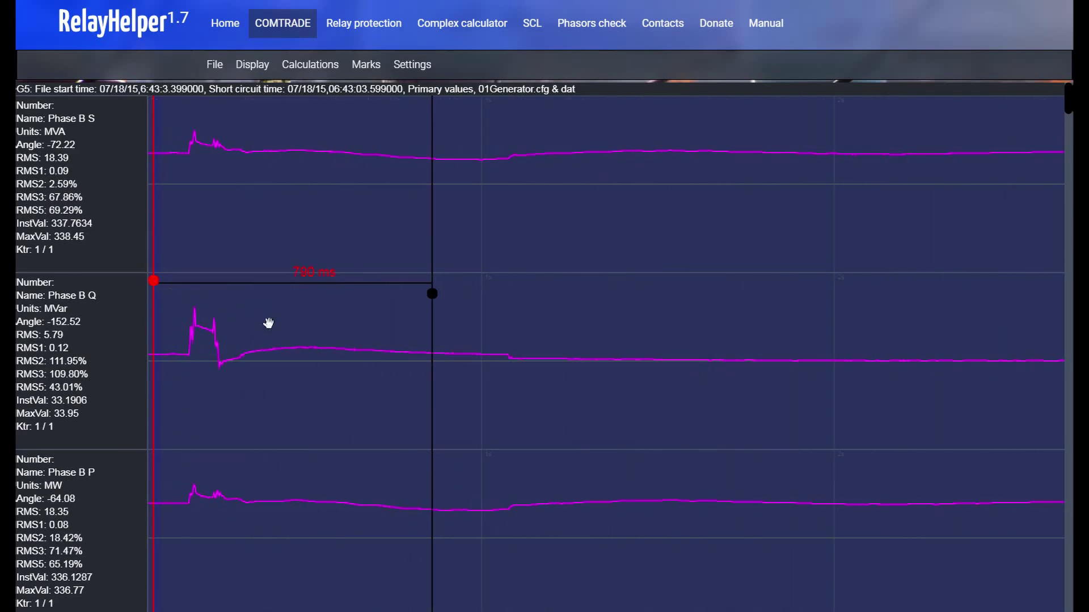
drag(435, 292, 590, 312)
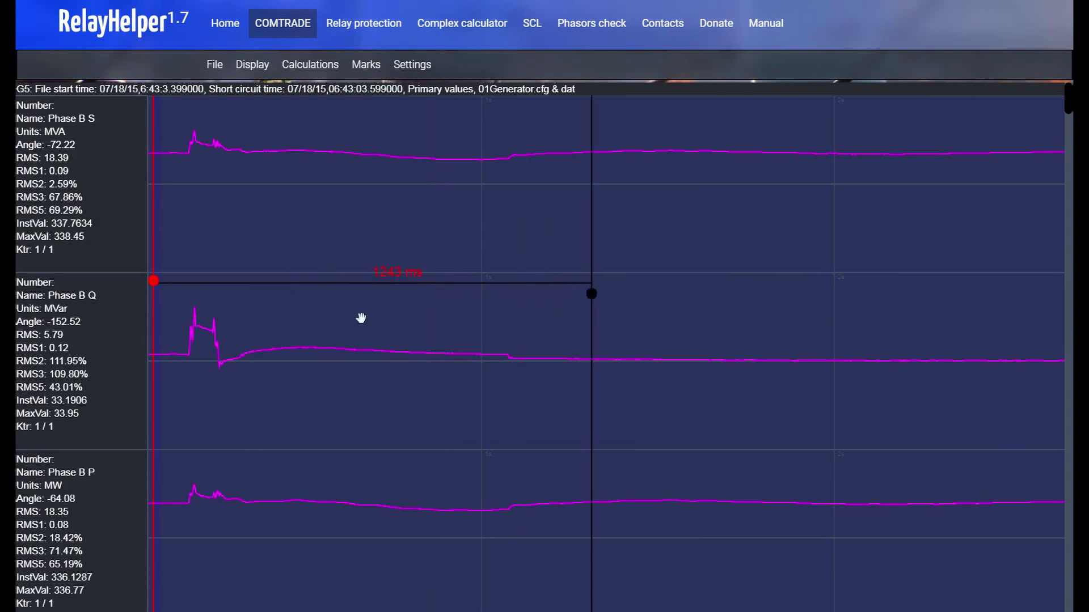
drag(154, 280, 287, 293)
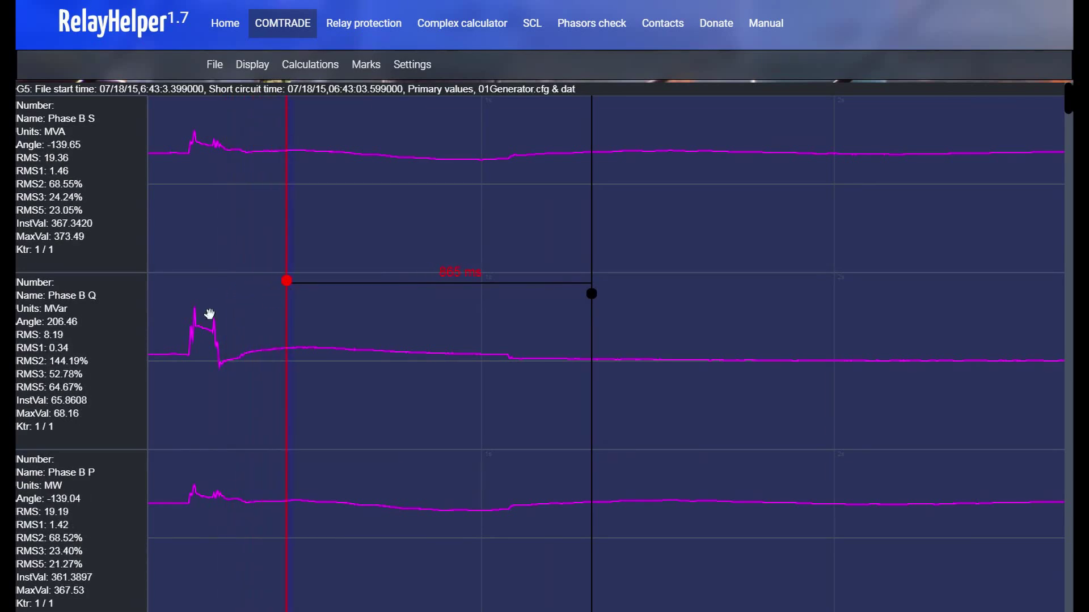
Move the black cursor closer to the red one and compare the Phase B power curves with the phase current waveforms
scroll(69, 307, down, 5)
scroll(342, 445, down, 1)
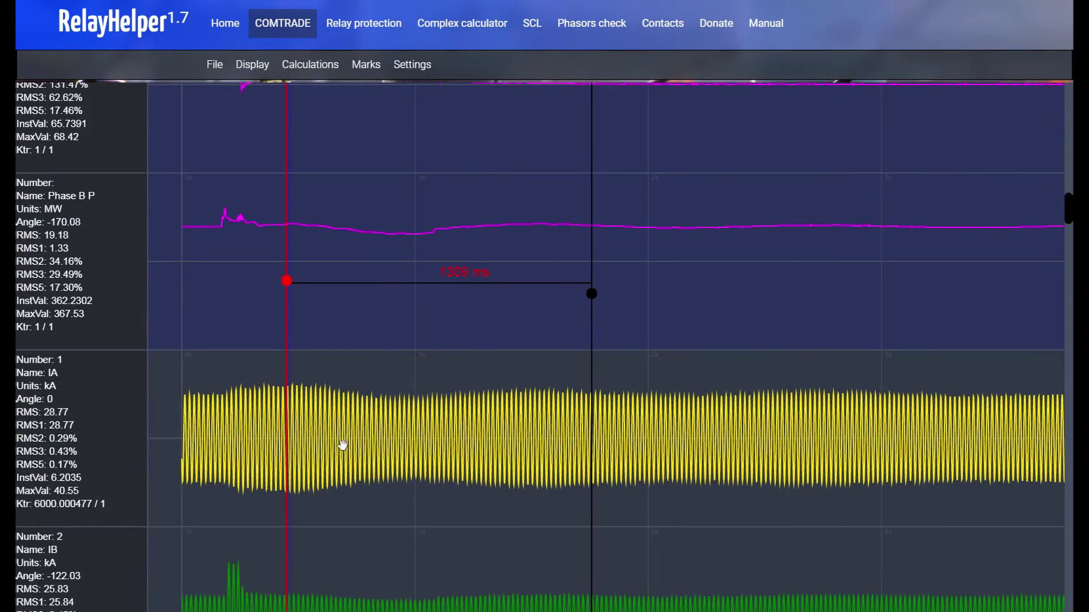
drag(592, 294, 526, 308)
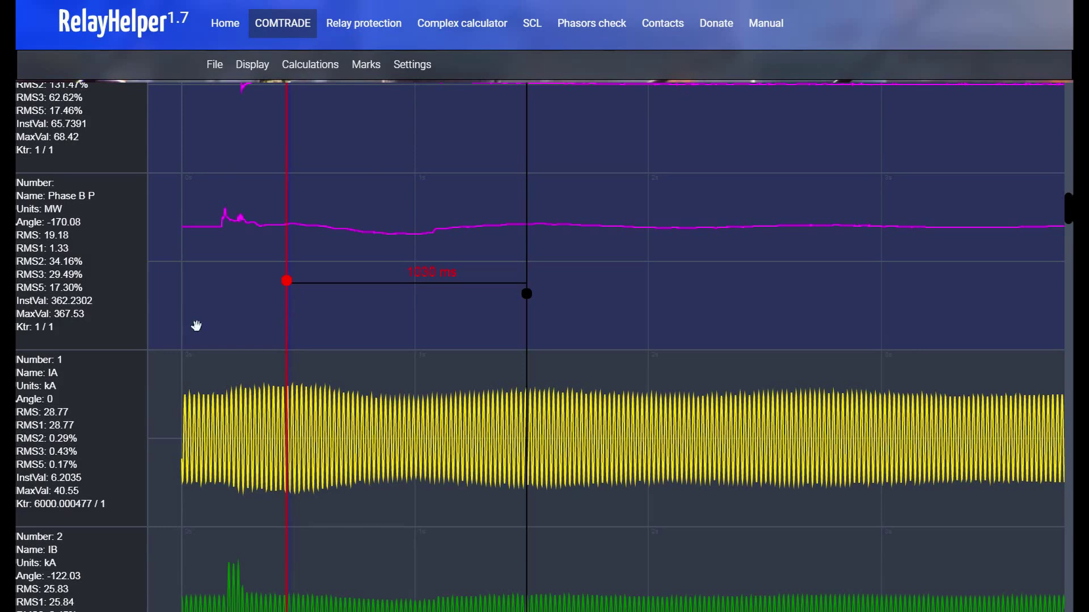
scroll(84, 250, up, 2)
scroll(84, 250, down, 2)
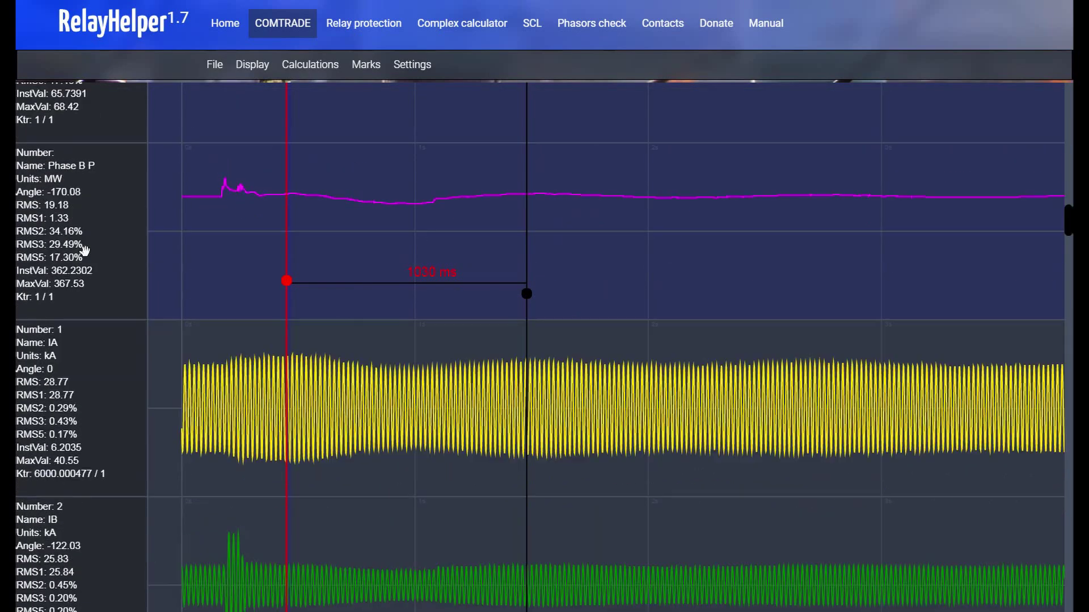
scroll(85, 251, down, 4)
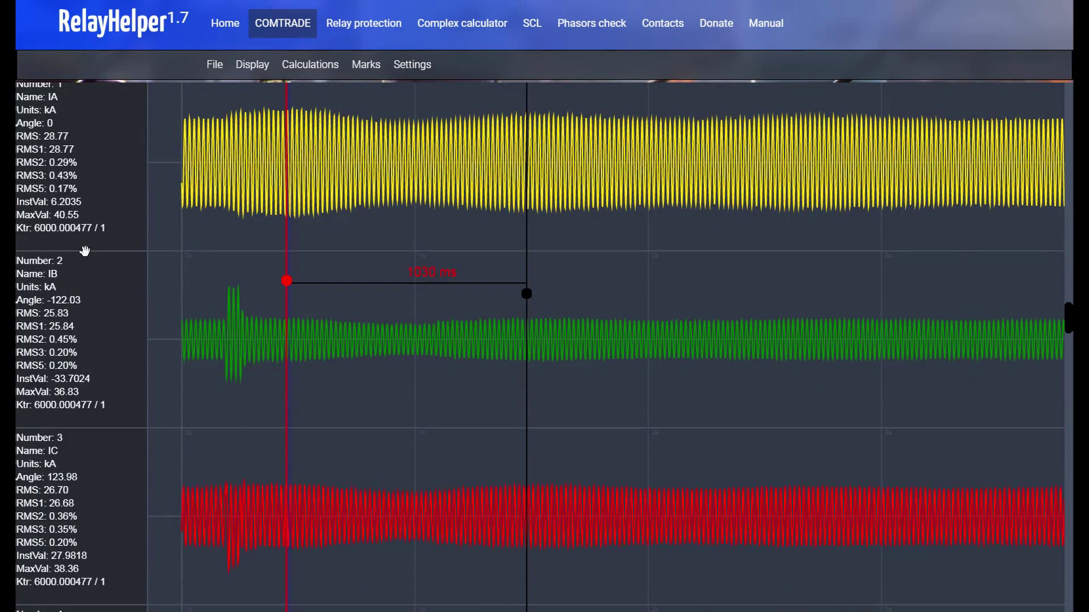
scroll(85, 251, up, 4)
scroll(84, 251, up, 5)
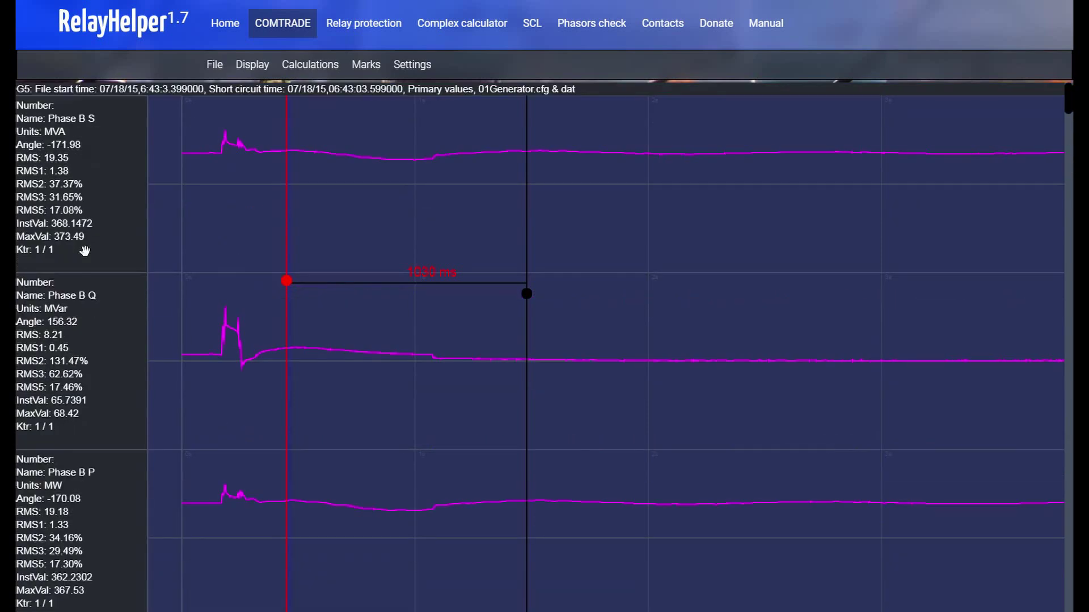
Start a three-phase power calculation named G5 and include apparent power alongside active and reactive power
click(252, 64)
mouse_move(435, 97)
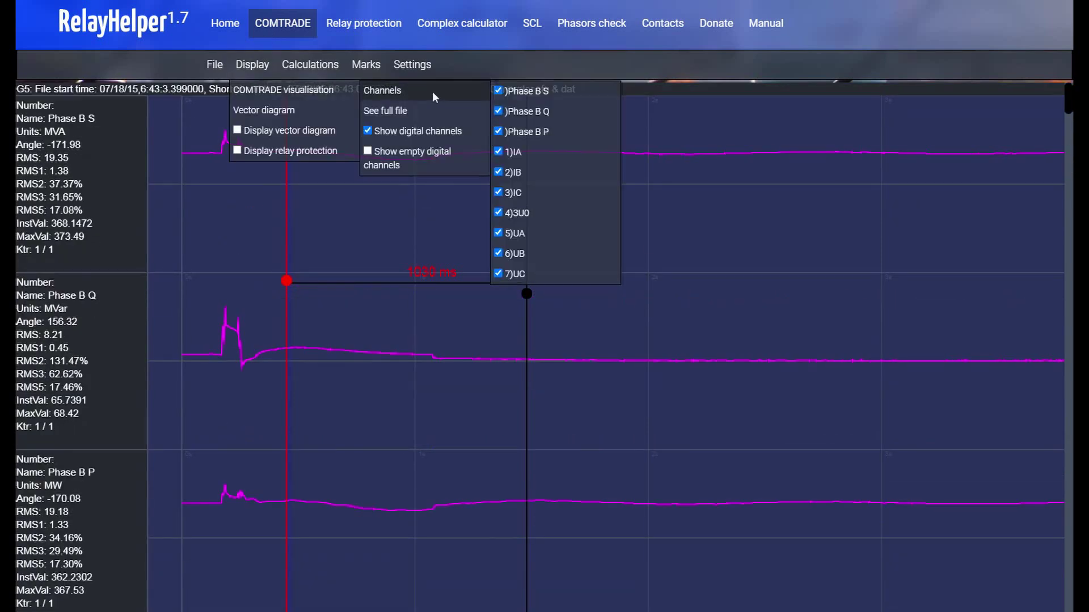
click(310, 64)
mouse_move(340, 90)
mouse_move(459, 214)
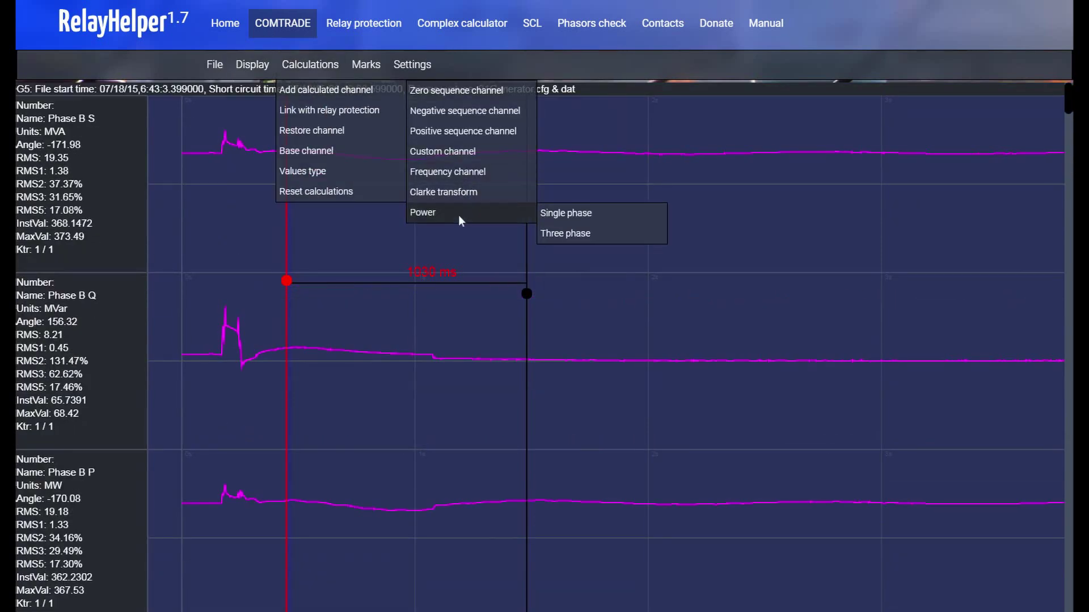
click(565, 233)
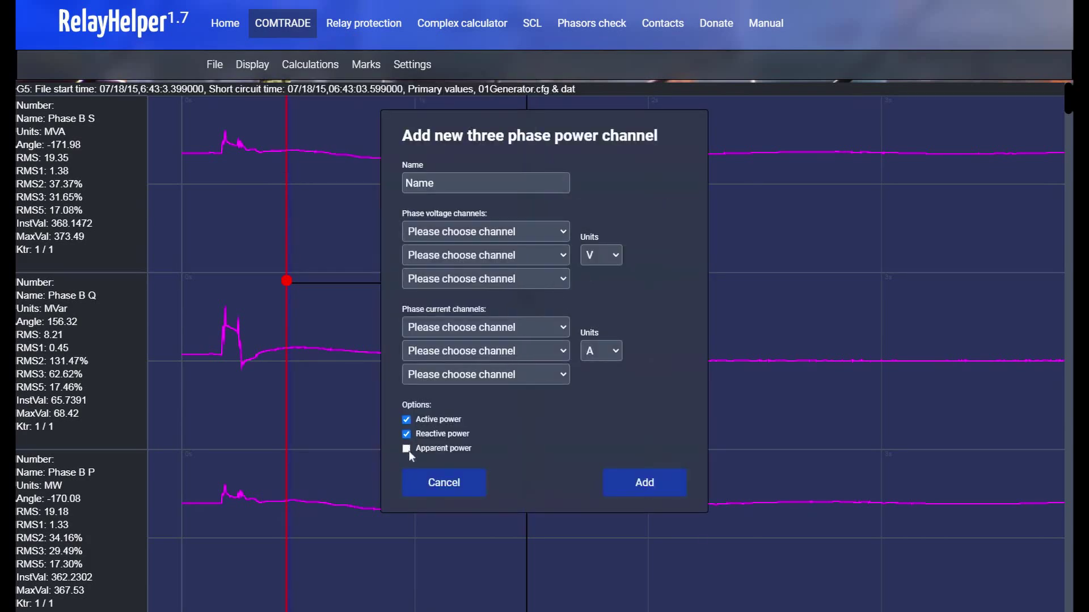
drag(440, 185, 397, 187)
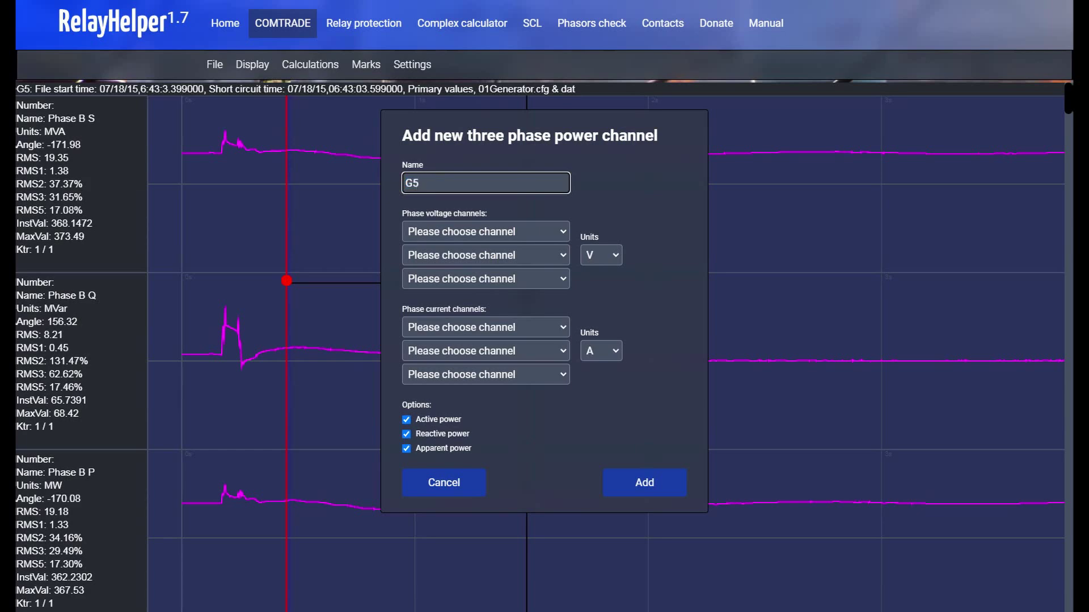
Assign UA, UB and UC as the phase voltage channels of the G5 power calculation
click(476, 229)
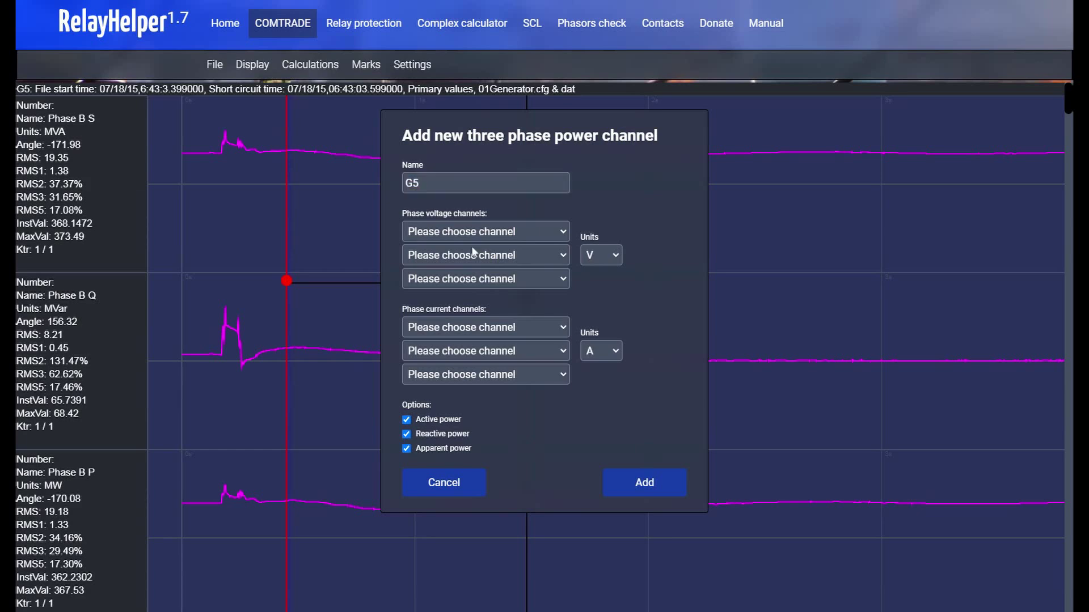
click(473, 253)
click(453, 262)
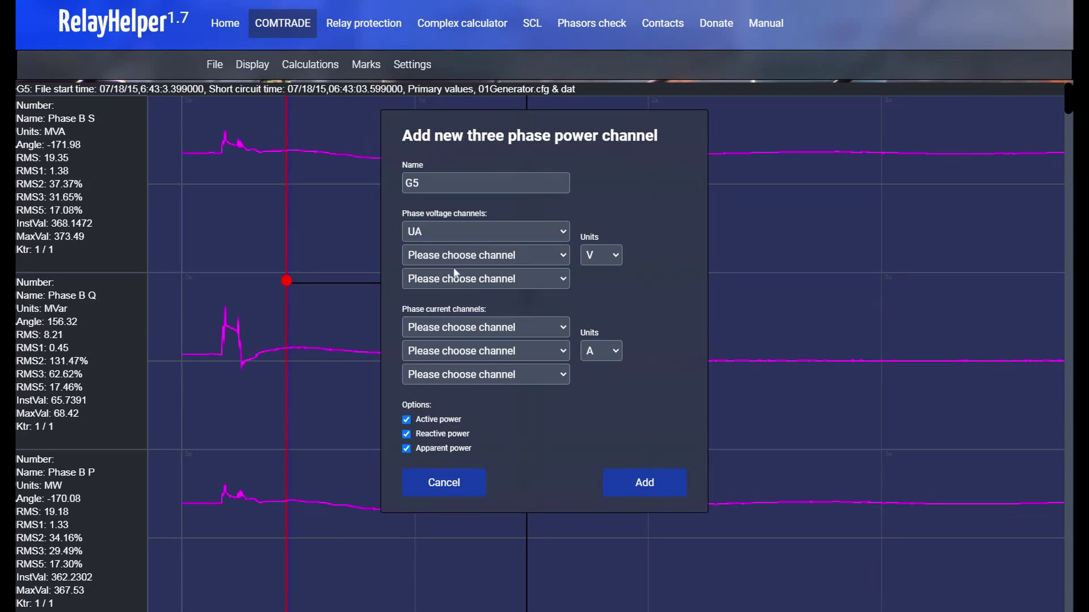
click(454, 267)
click(462, 282)
click(461, 290)
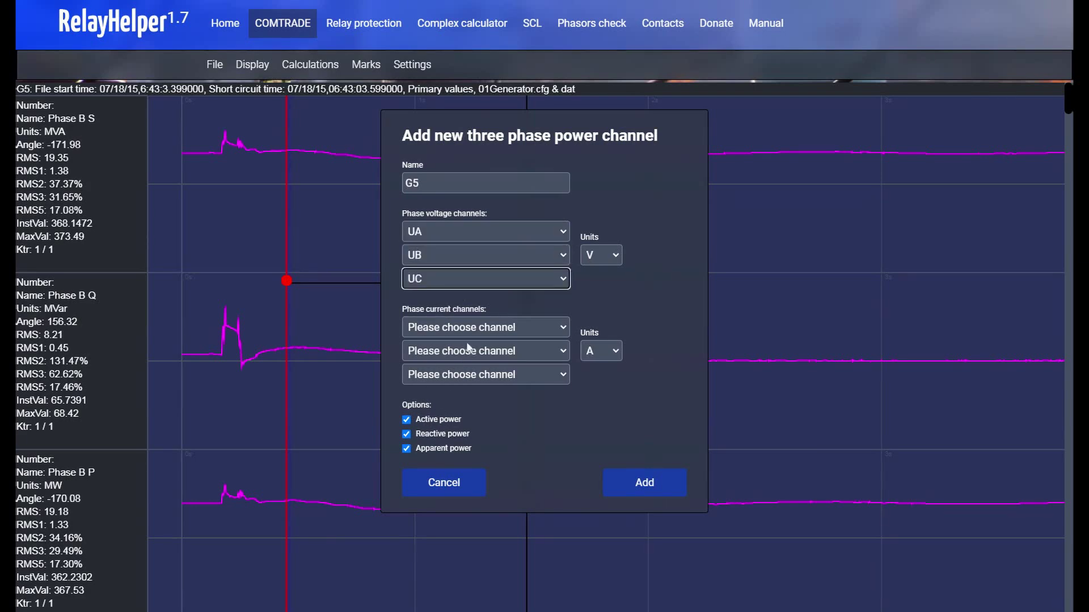
Assign IA, IB and IC as the phase current channels of the G5 power calculation
click(464, 343)
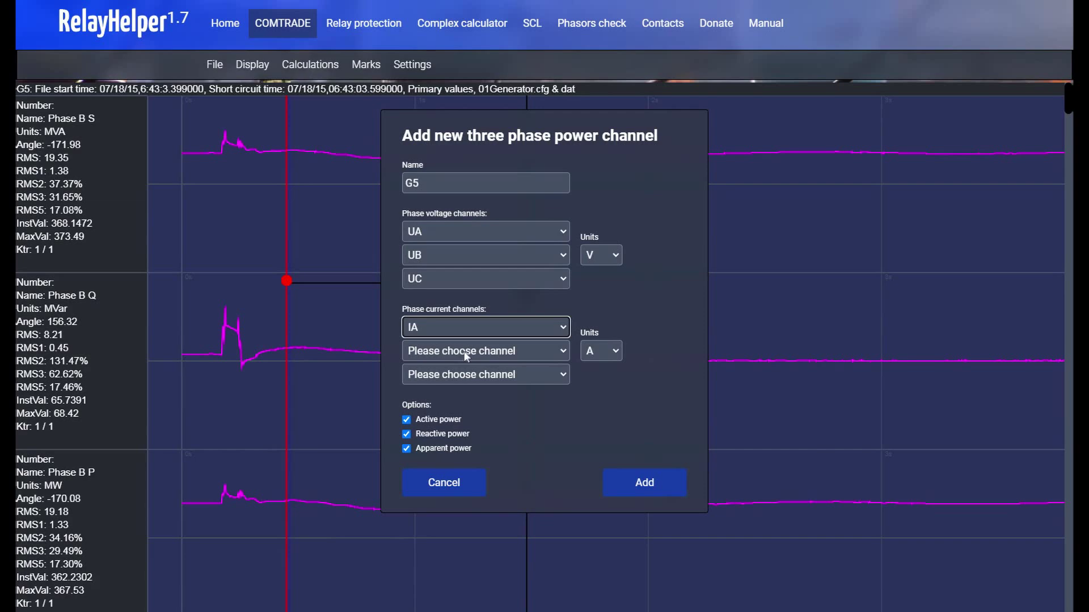
click(458, 358)
click(482, 376)
click(480, 374)
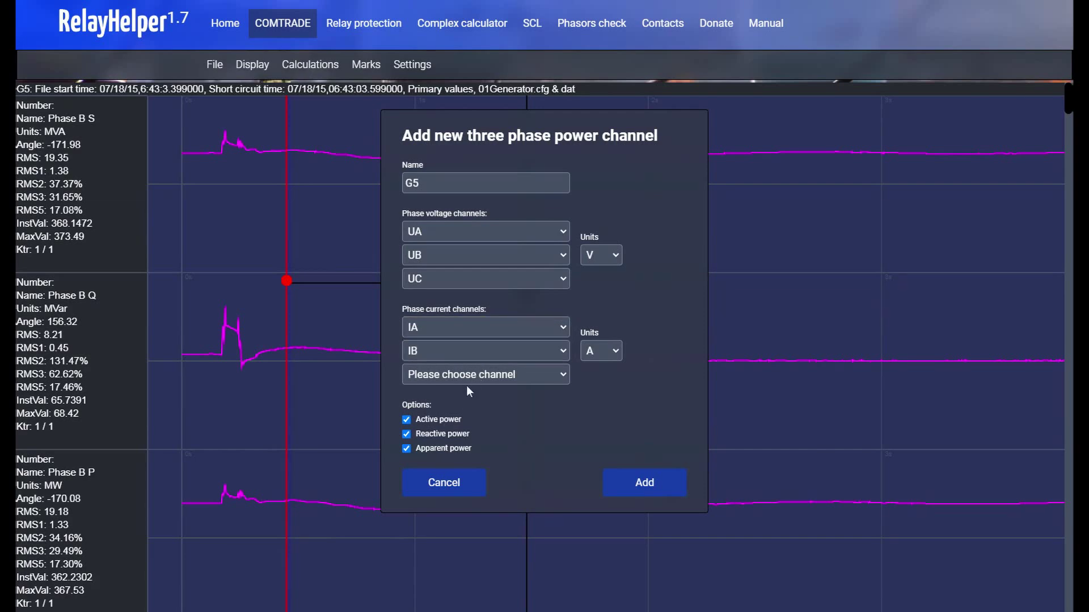
click(466, 386)
Set the voltage units to kV and the current units to kA, and add the G5 power channels
click(602, 278)
click(598, 349)
click(597, 374)
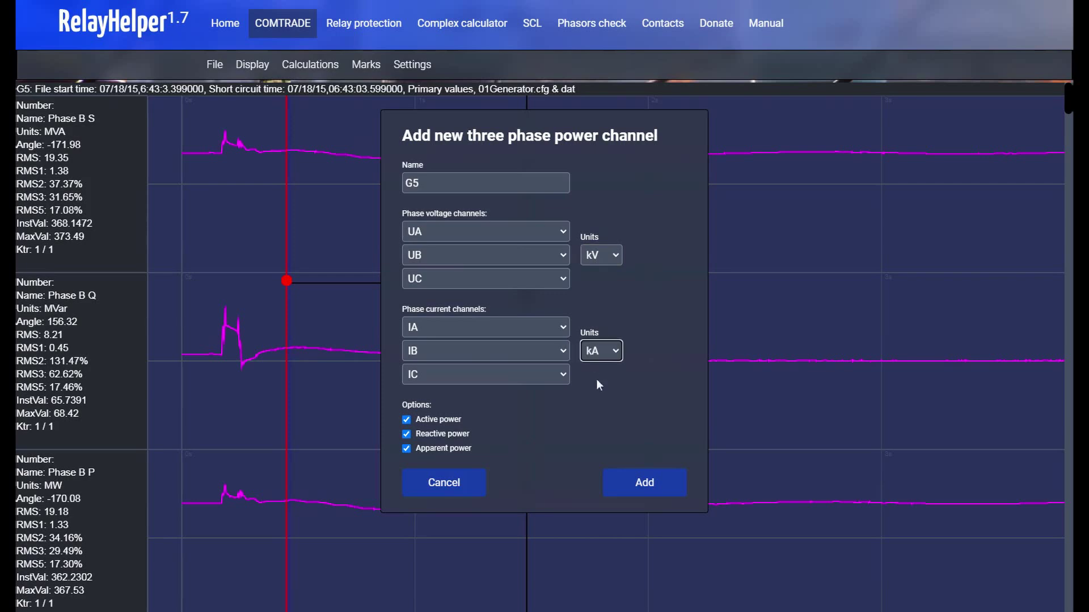
click(634, 483)
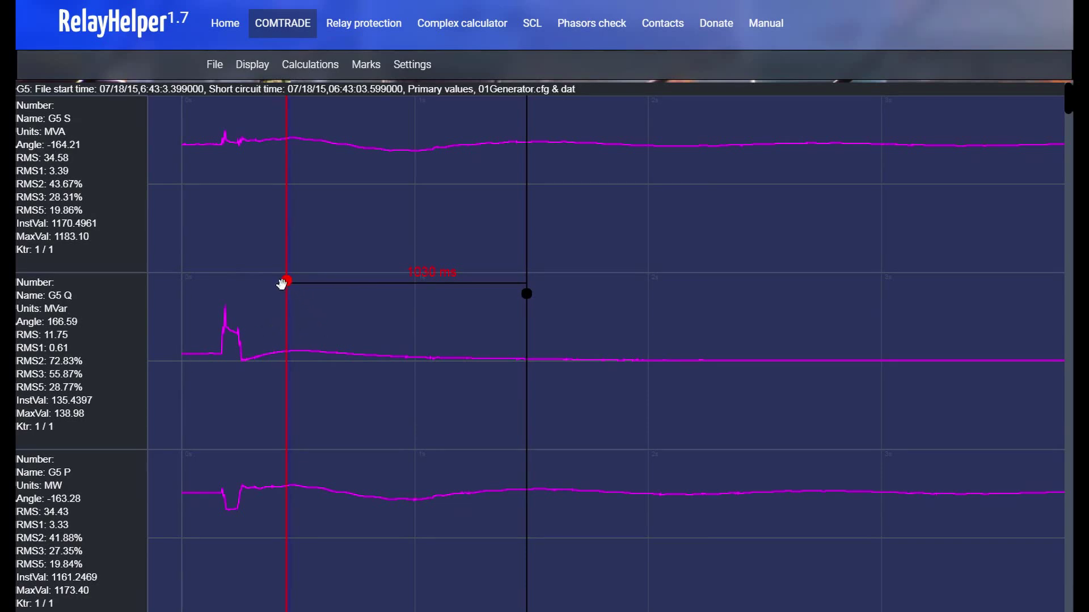
Compare the G5 S, Q and P values before the fault, after it and near the record's end, and move the black cursor to the fault start
drag(287, 281, 198, 295)
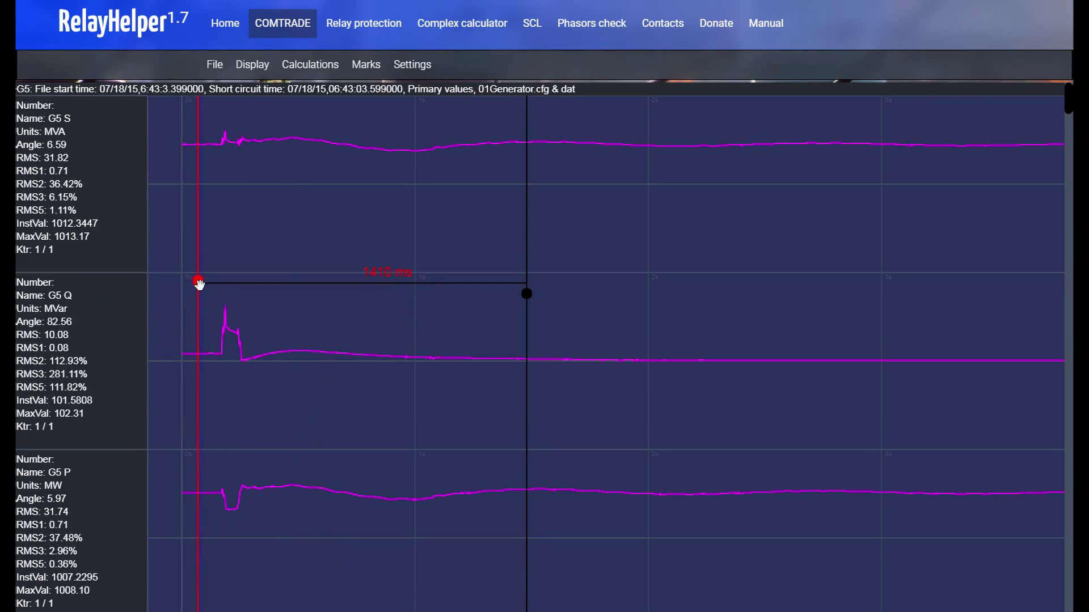
drag(194, 283, 411, 307)
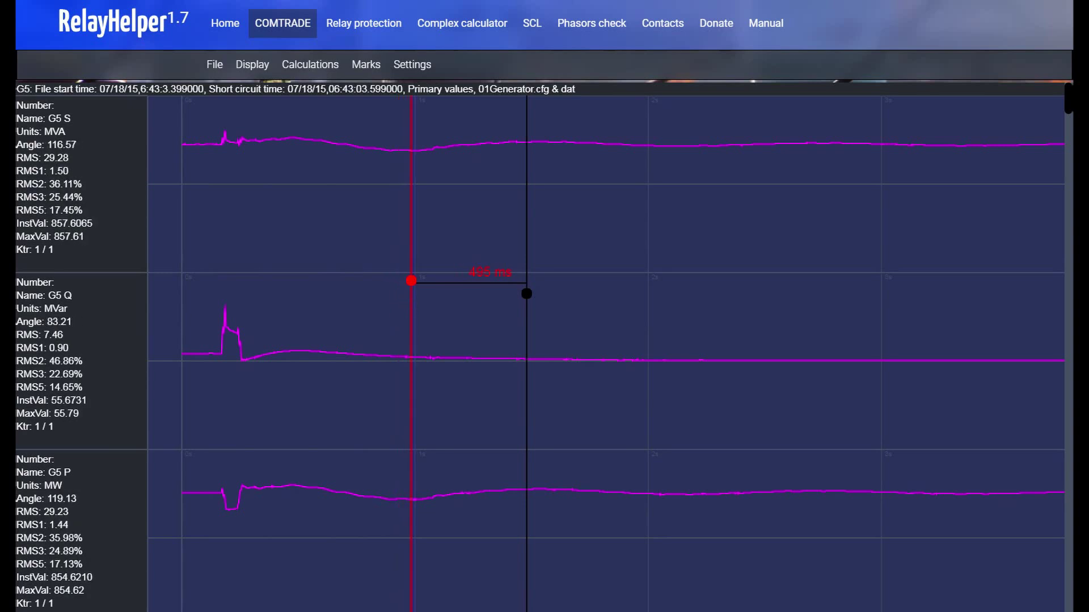
mouse_move(411, 308)
mouse_down()
mouse_move(547, 315)
mouse_move(904, 372)
mouse_move(984, 376)
mouse_move(1044, 361)
mouse_up()
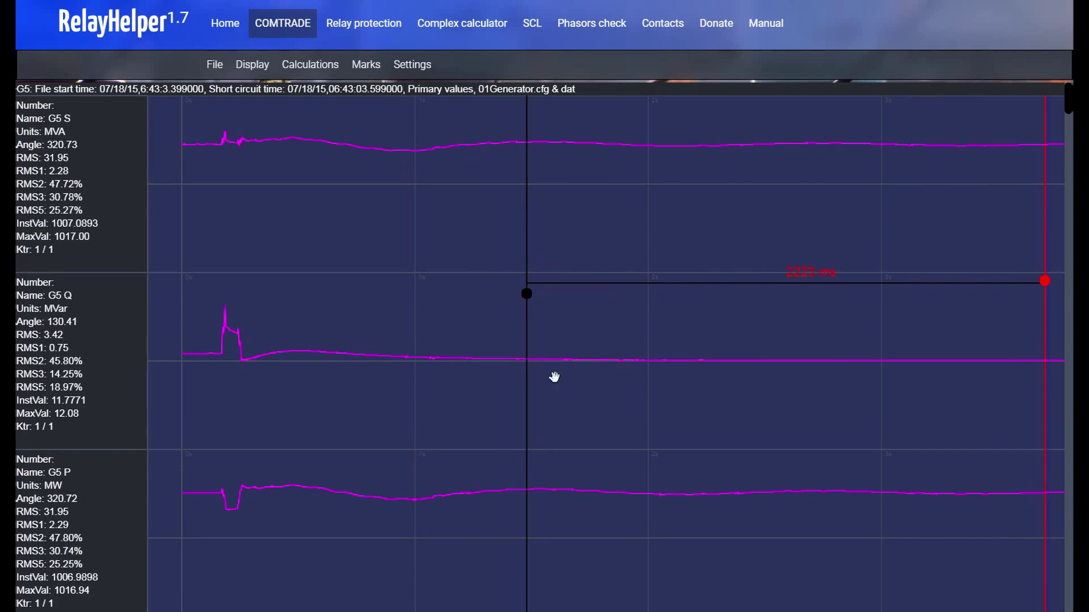
mouse_move(530, 297)
mouse_down()
mouse_move(180, 335)
mouse_move(220, 322)
mouse_up()
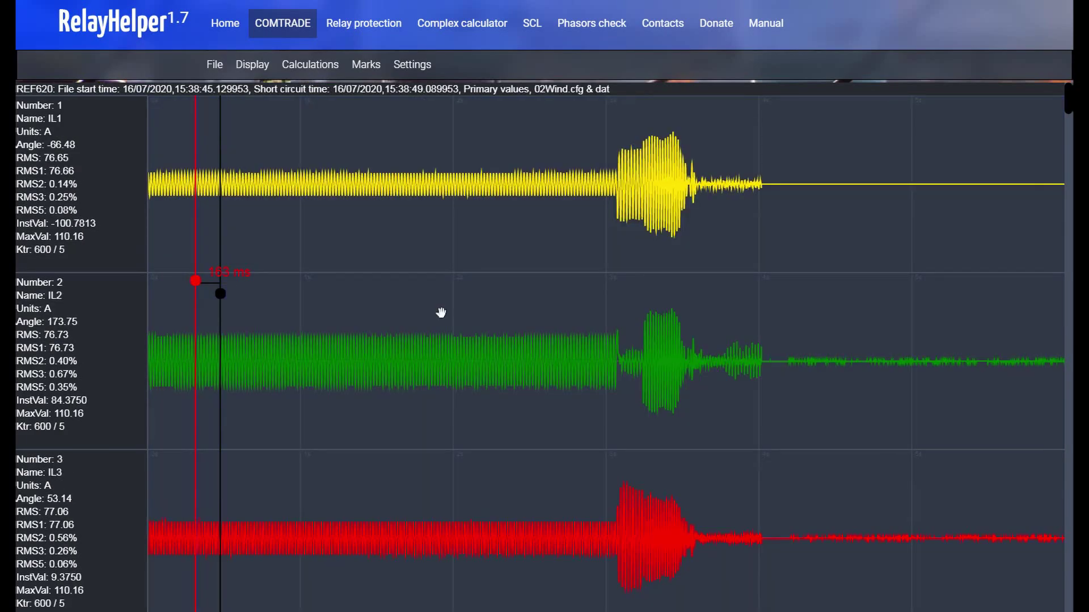
Review the analog and digital channels of the 02Wind record and place the red cursor where the TRPPTRC1_TRIP signal starts
scroll(60, 213, down, 3)
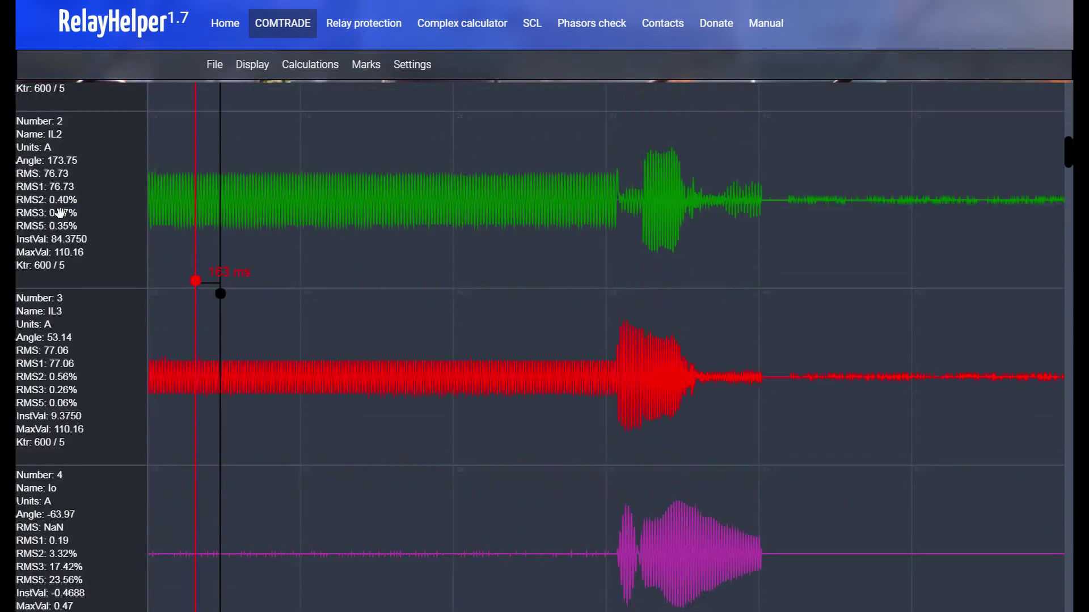
scroll(59, 212, down, 13)
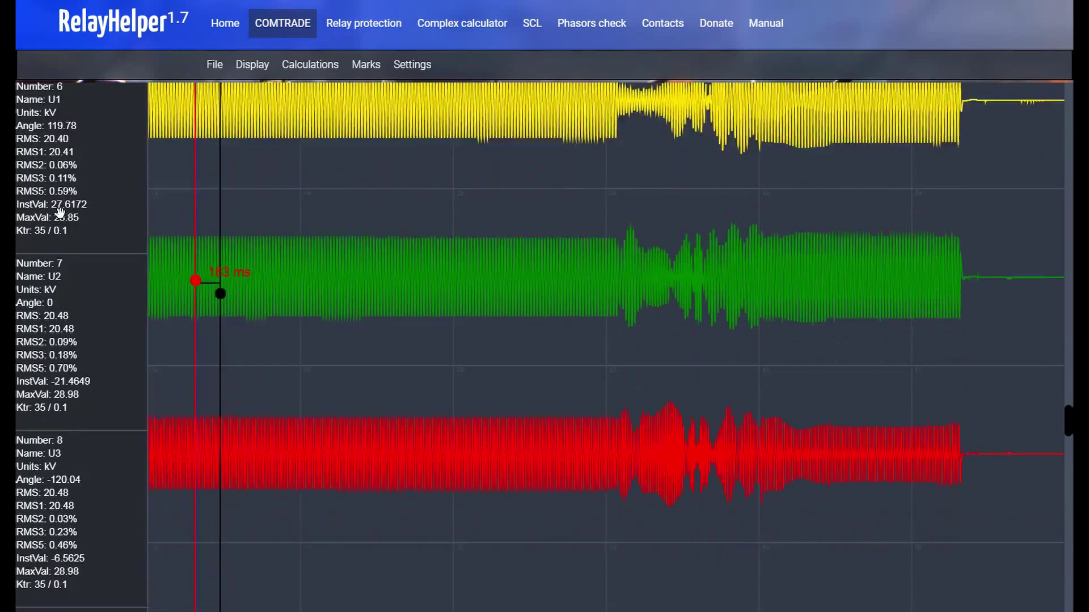
scroll(60, 213, down, 7)
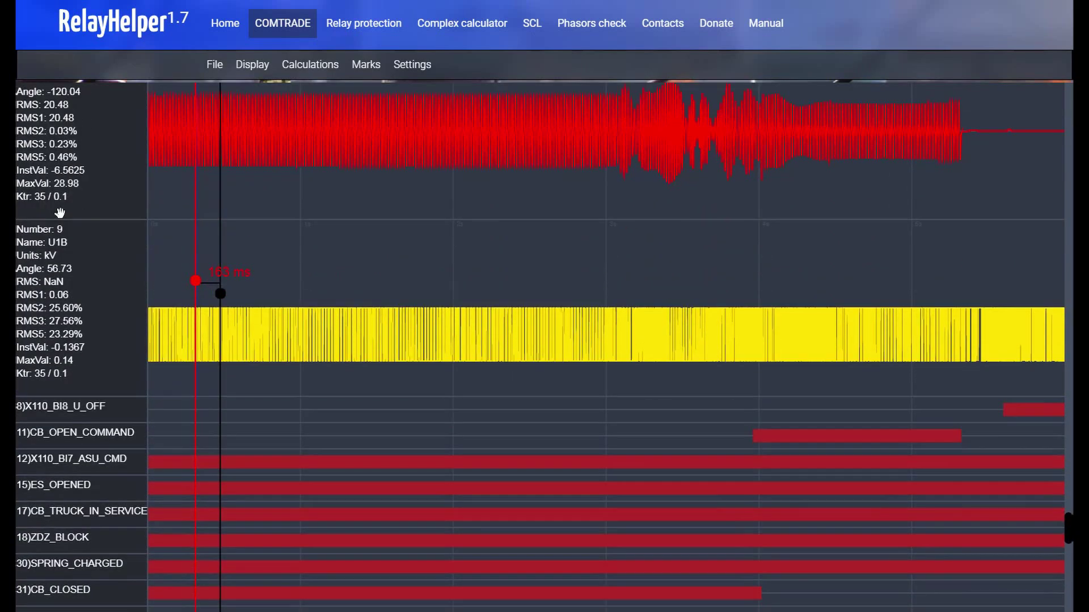
scroll(59, 212, down, 4)
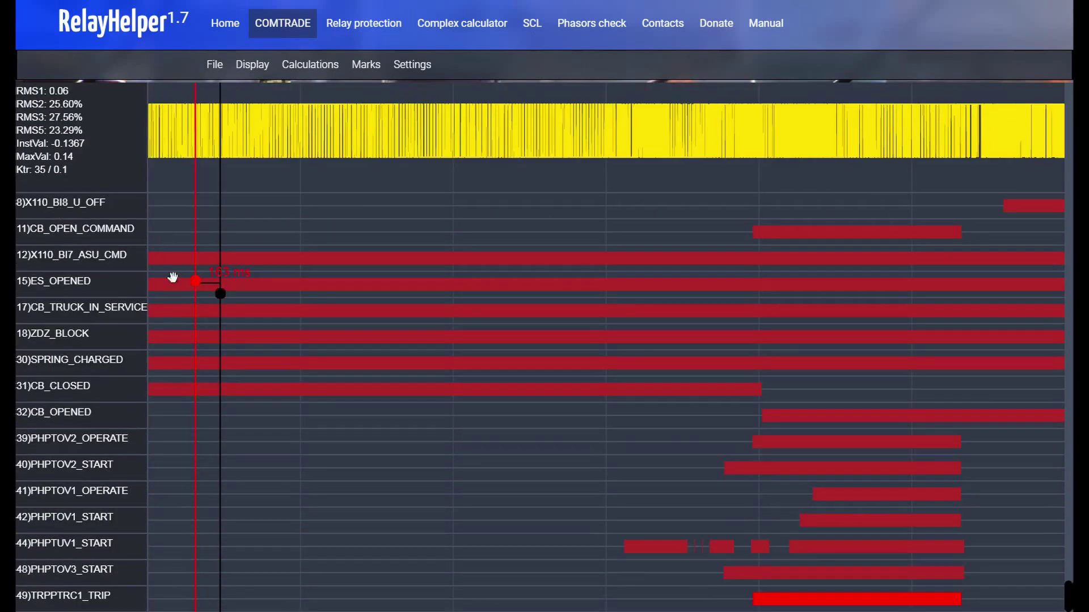
drag(195, 282, 752, 371)
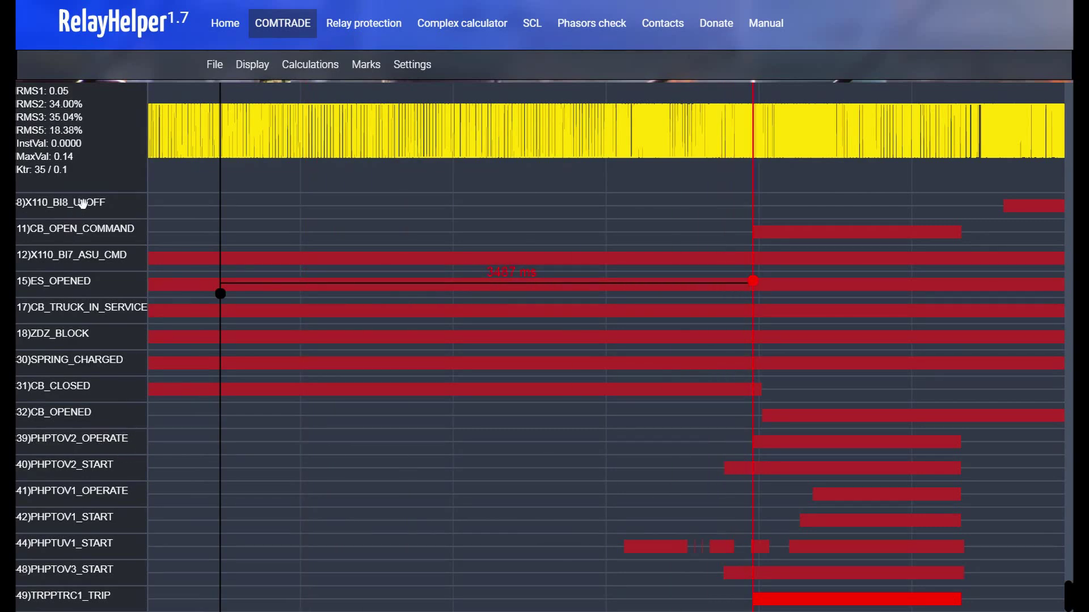
Examine the phase currents, Io, Uo and the phase voltages of the 02Wind record at the trip moment
scroll(83, 204, up, 10)
scroll(83, 204, up, 10)
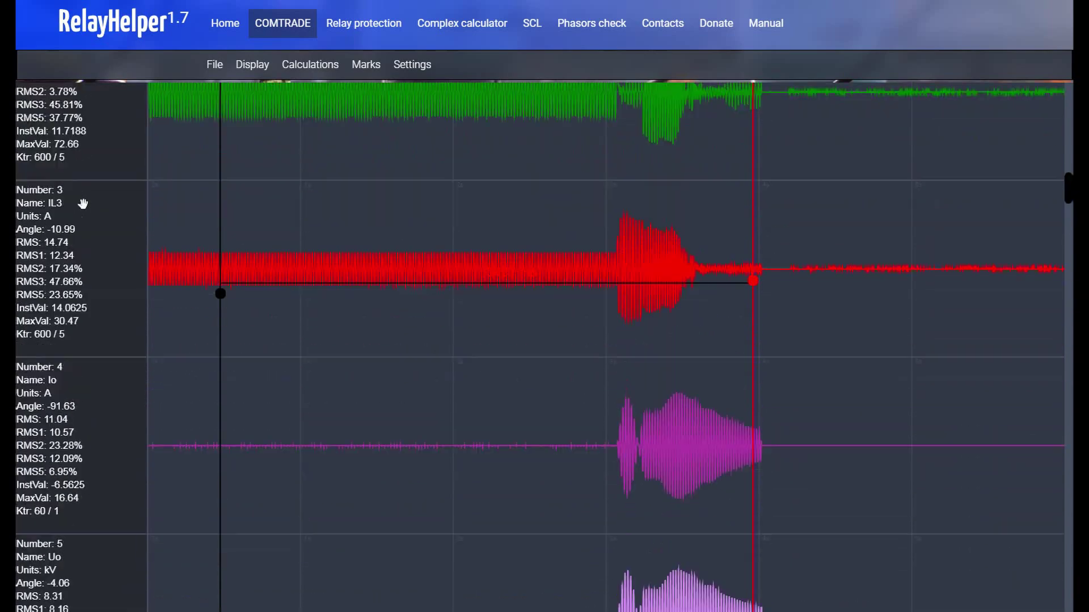
scroll(83, 204, down, 7)
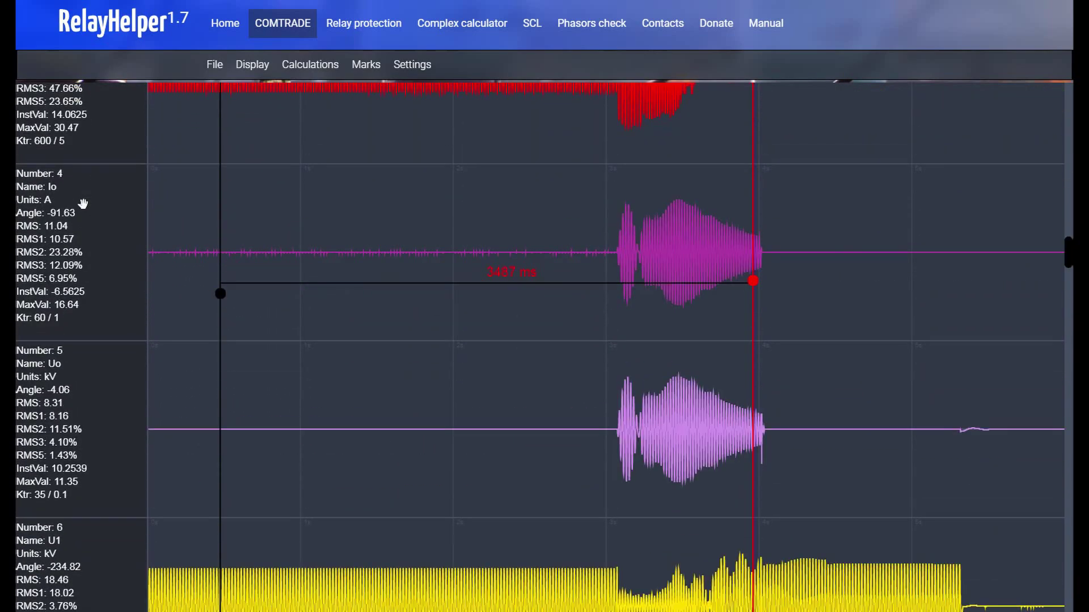
scroll(83, 204, up, 8)
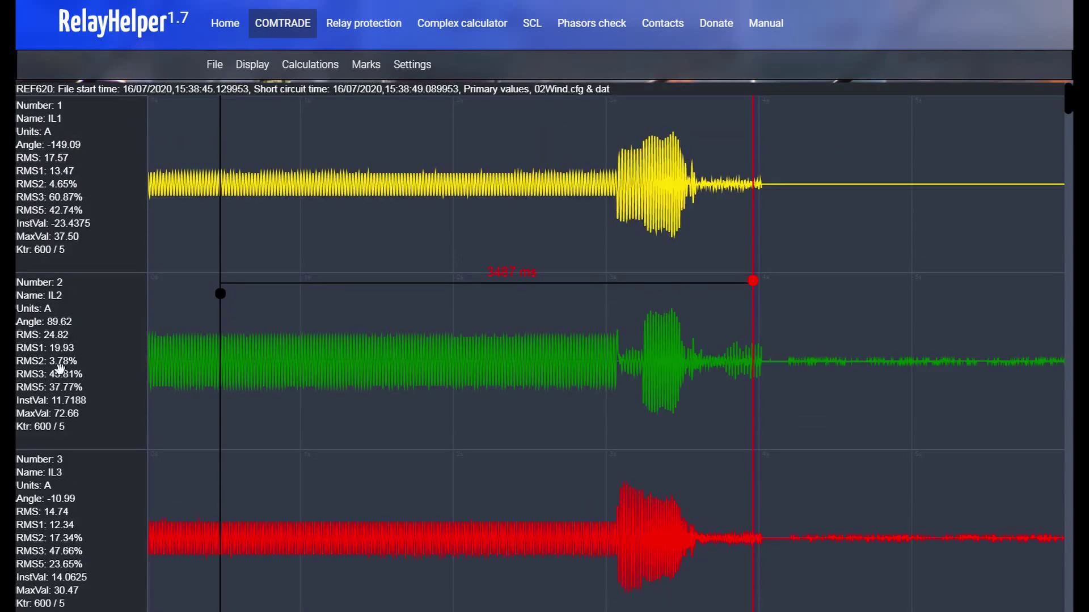
scroll(63, 365, down, 3)
scroll(63, 366, down, 13)
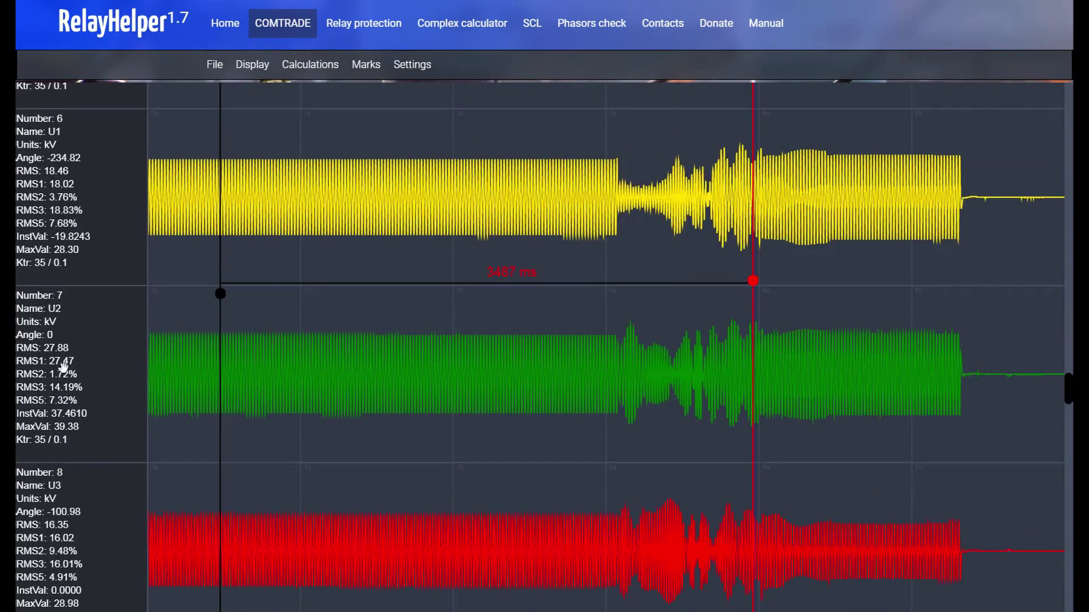
scroll(62, 365, up, 10)
scroll(62, 366, up, 5)
Include voltage U1 in the vector diagram and set U1 as the base channel for angles
click(251, 65)
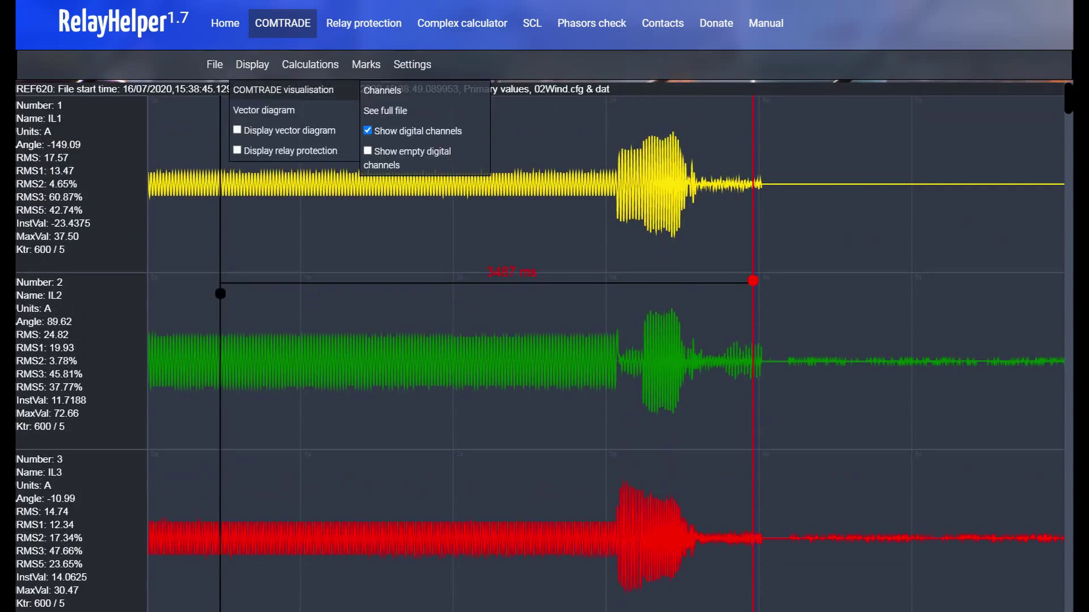
mouse_move(317, 117)
mouse_move(407, 118)
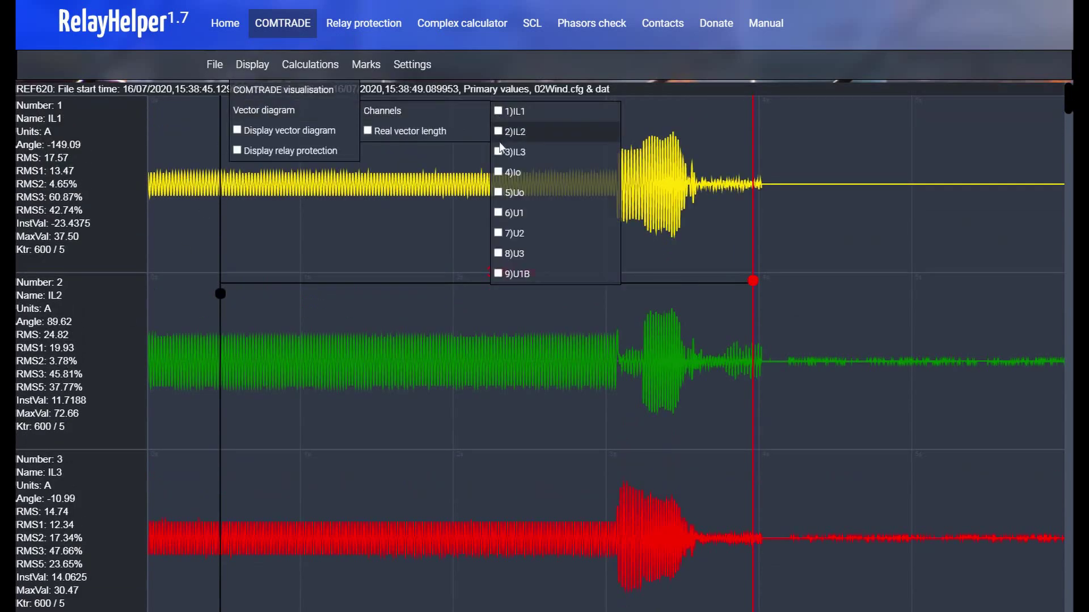
click(498, 212)
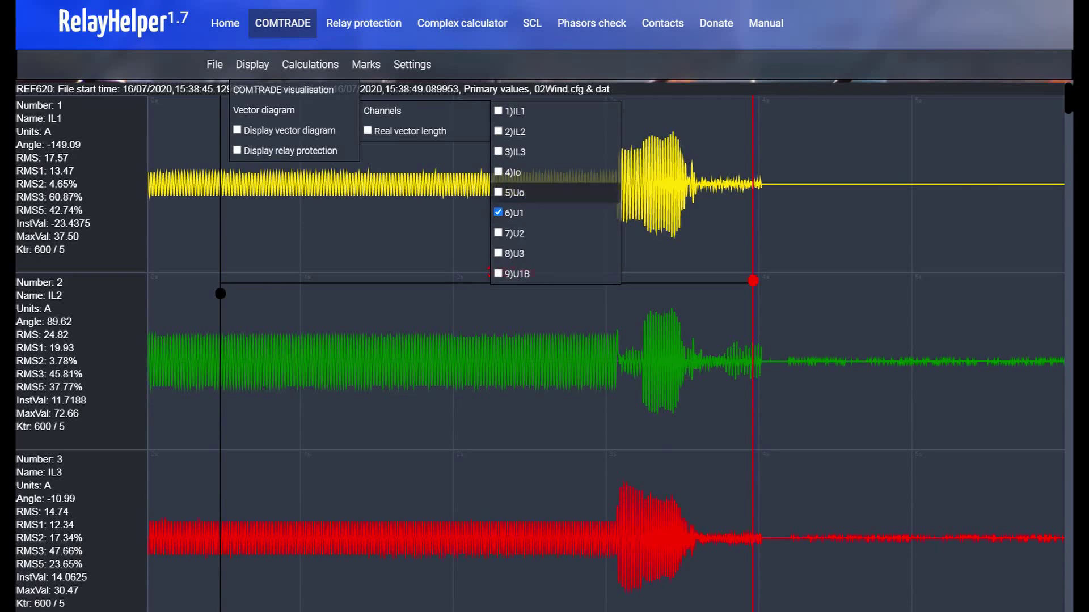
click(310, 64)
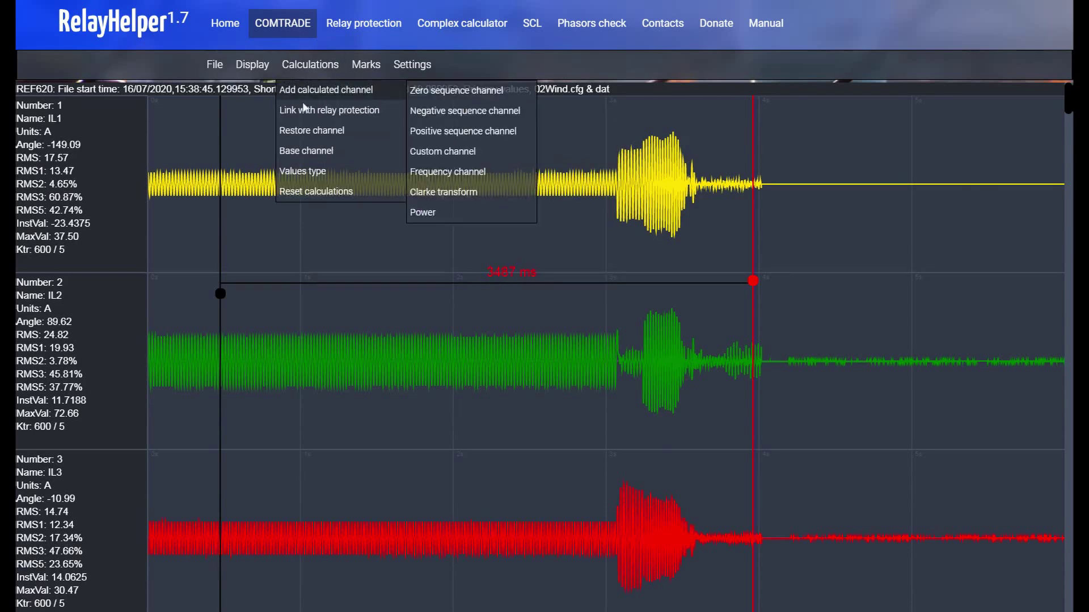
mouse_move(340, 151)
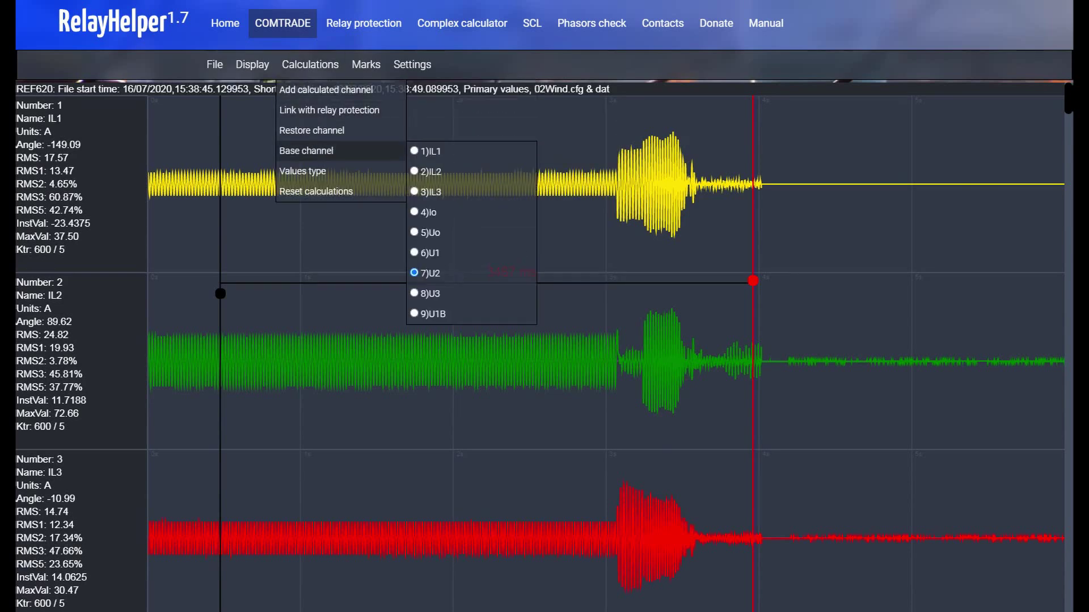
click(414, 253)
Display the vector diagram with U1 and IL1, and place the red cursor in the steady section before the fault
click(252, 65)
mouse_move(263, 110)
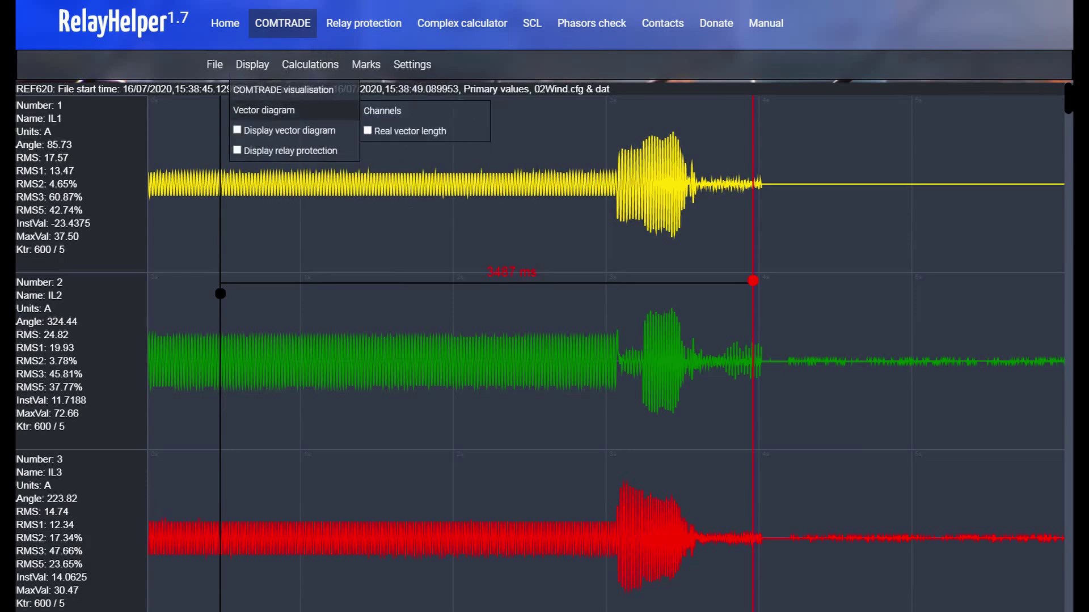
mouse_move(382, 111)
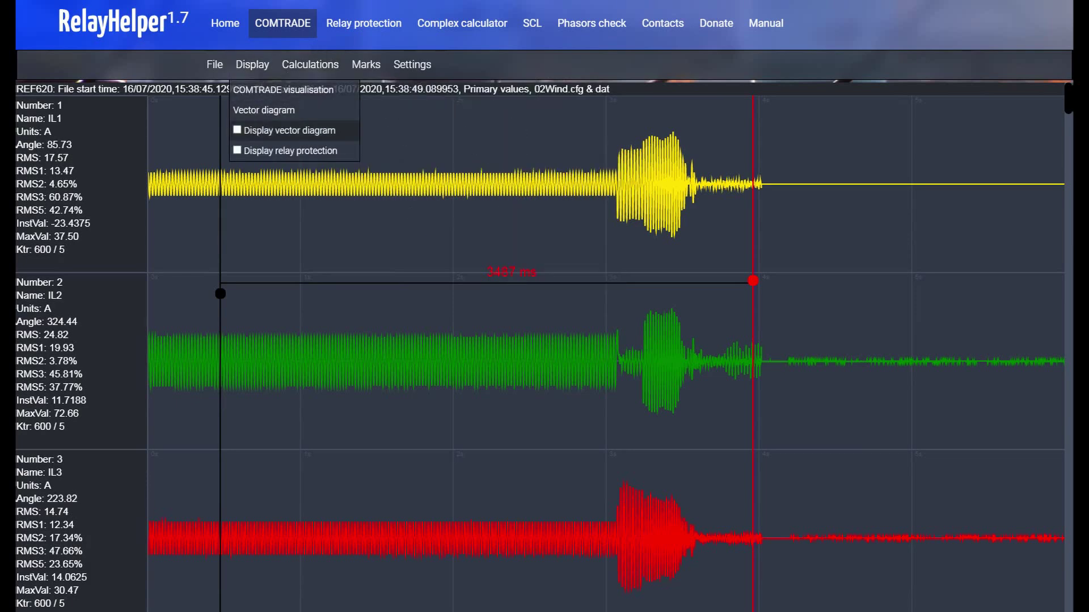
click(238, 130)
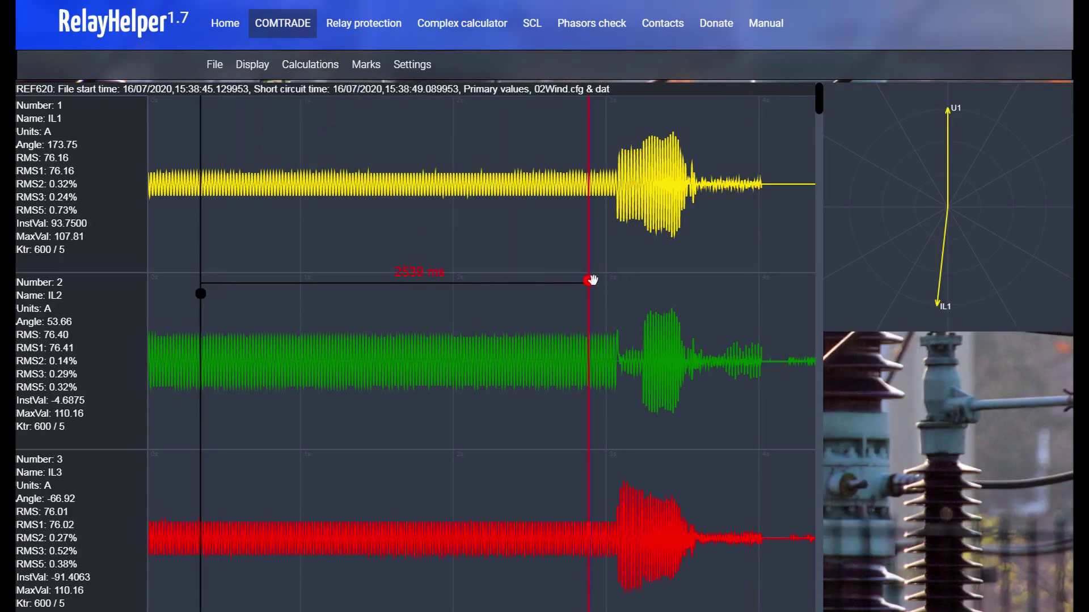
mouse_move(588, 281)
mouse_down()
mouse_move(714, 281)
mouse_move(567, 285)
mouse_up()
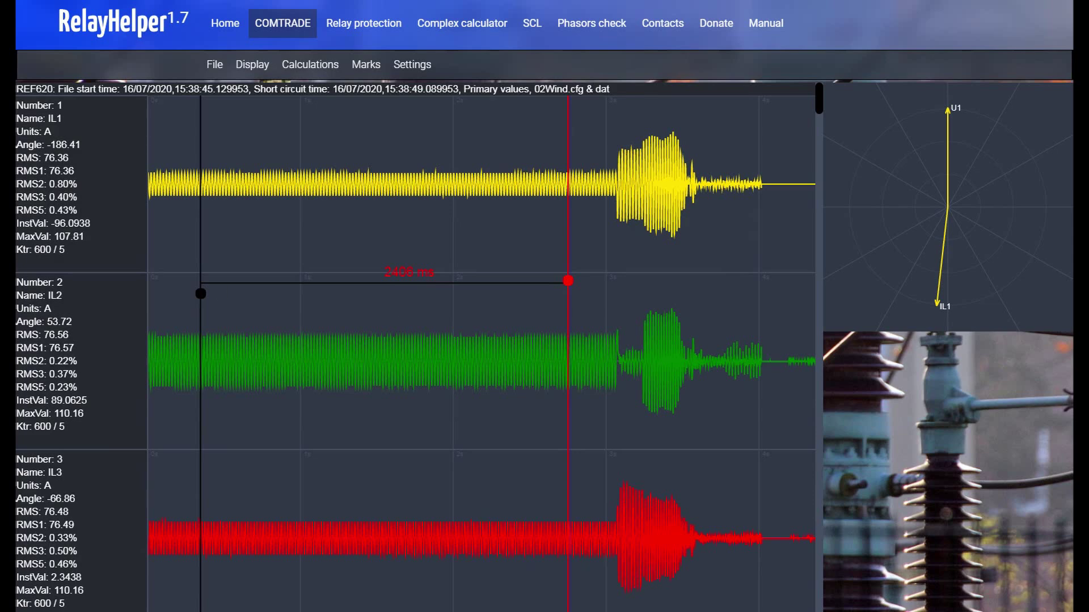
Add a custom channel named IC with the formula -CHANNELA[n], using IL3 as channel A
click(310, 64)
mouse_move(326, 89)
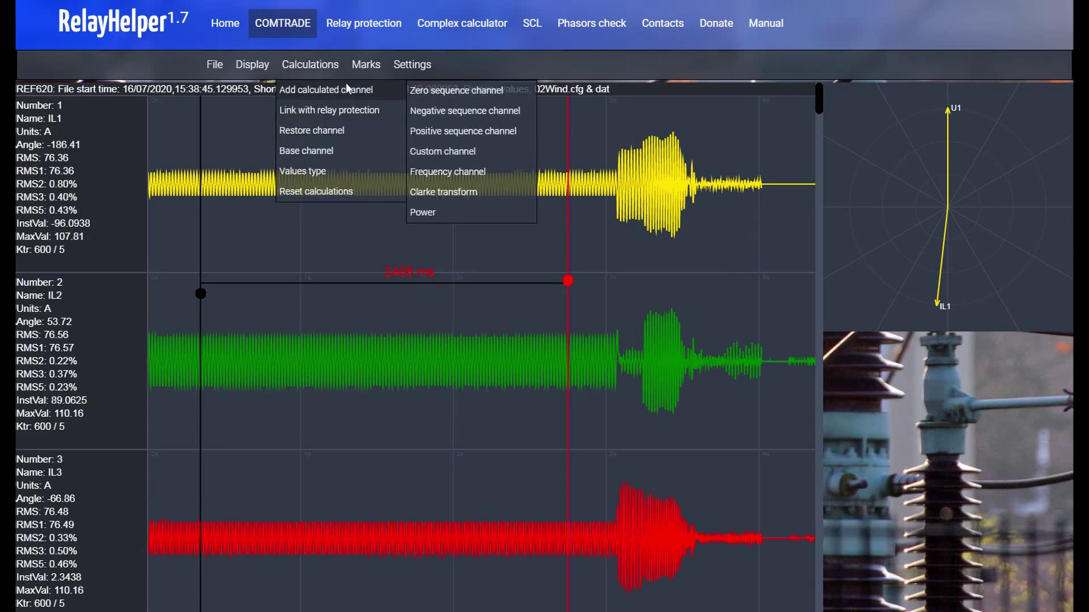
click(443, 152)
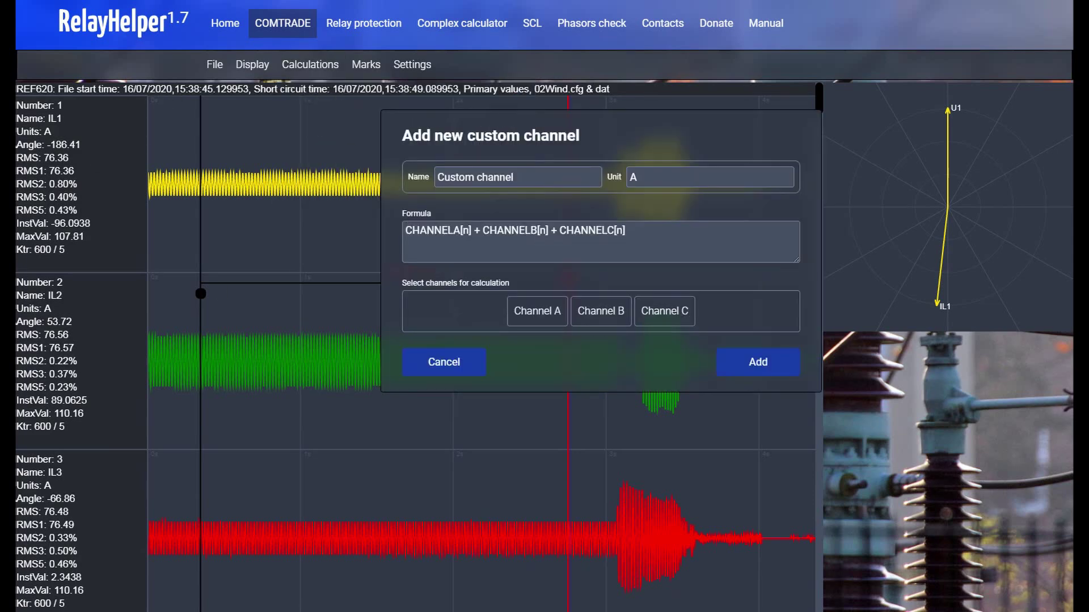
drag(473, 231, 625, 231)
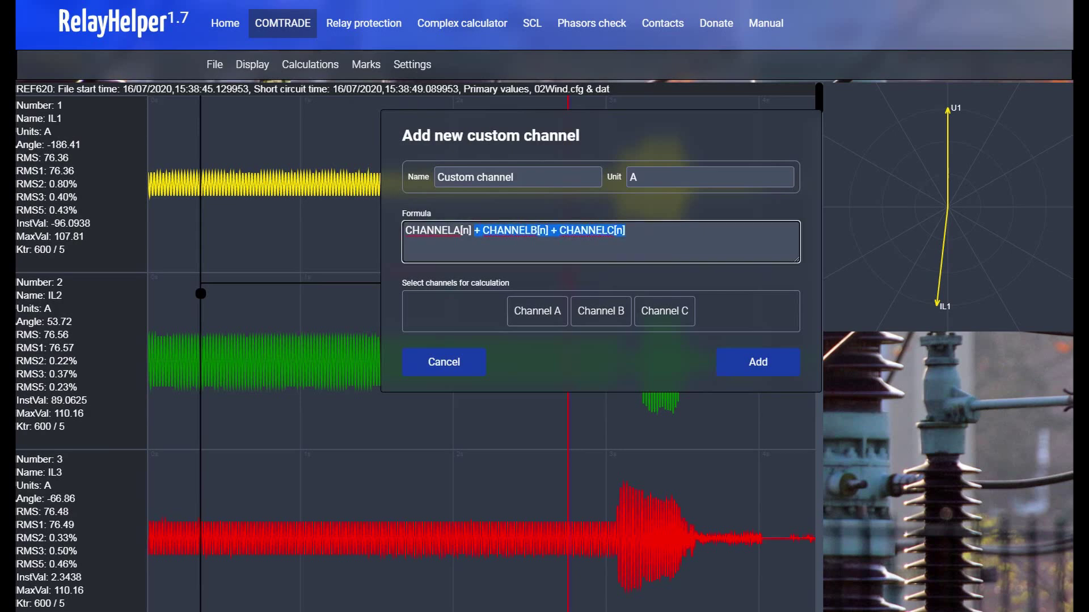
key(BackSpace)
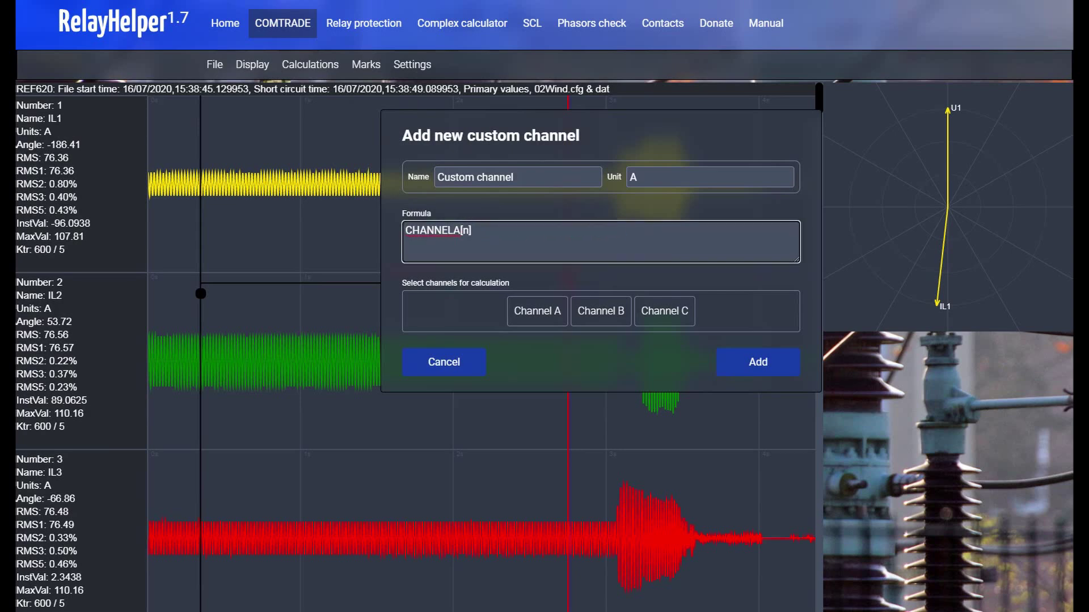
key(Home)
text(-)
click(513, 312)
click(517, 376)
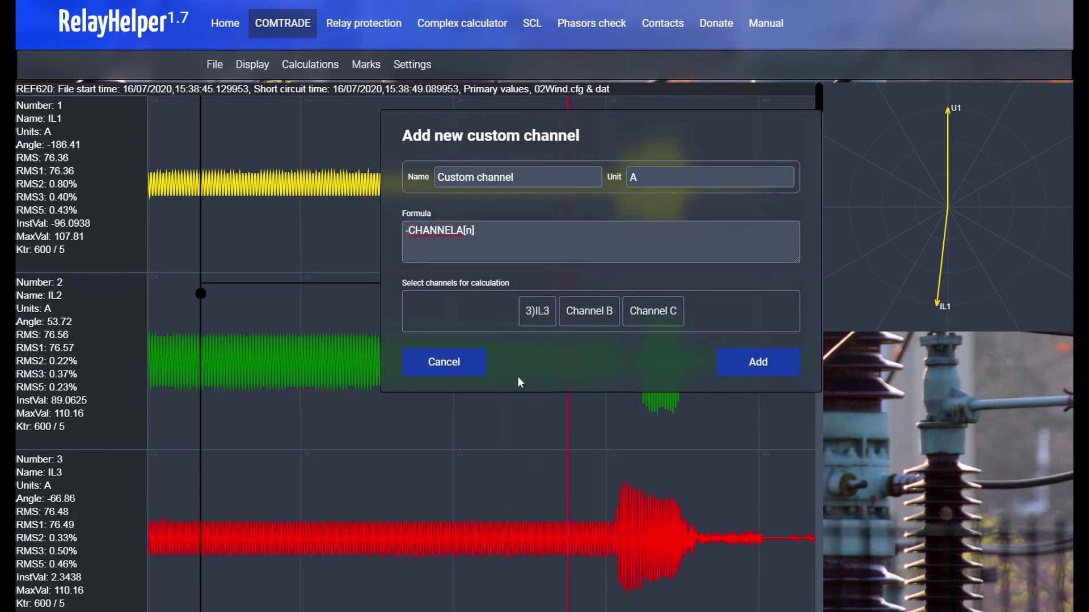
drag(513, 178, 424, 179)
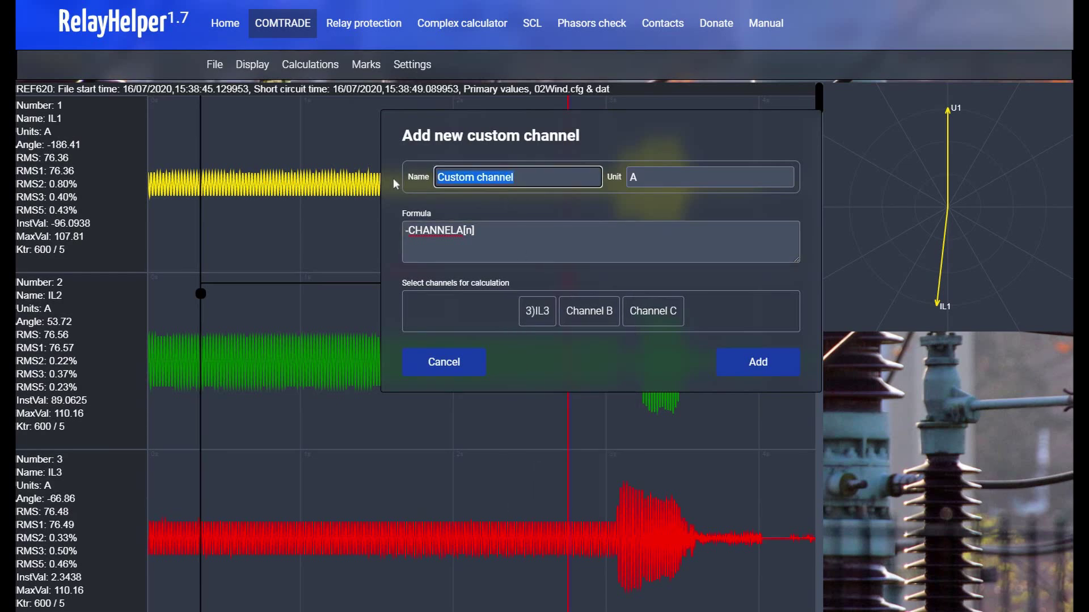
text(Ic)
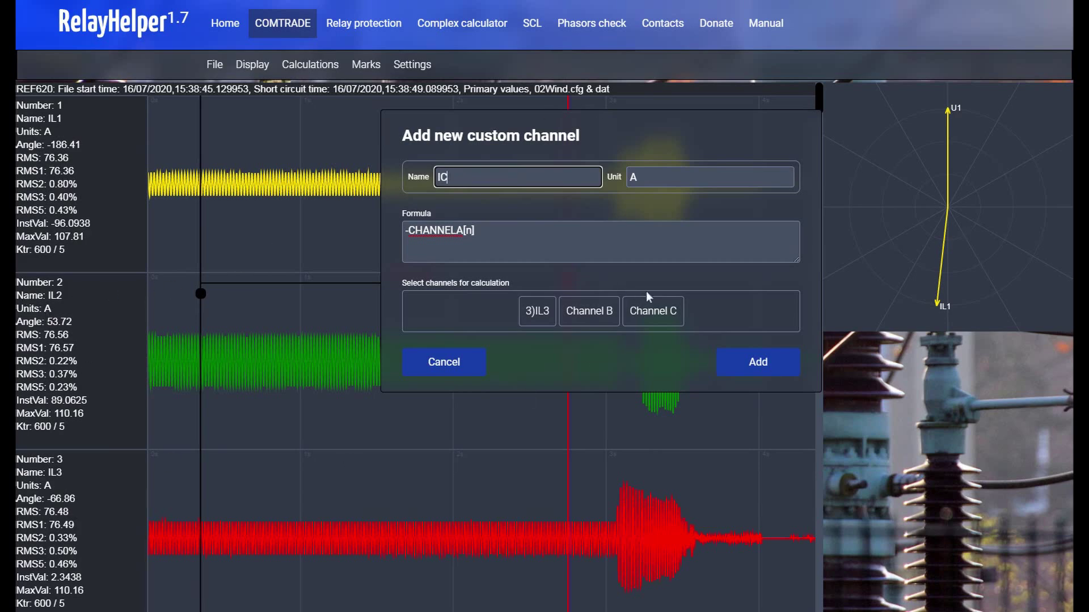
click(764, 362)
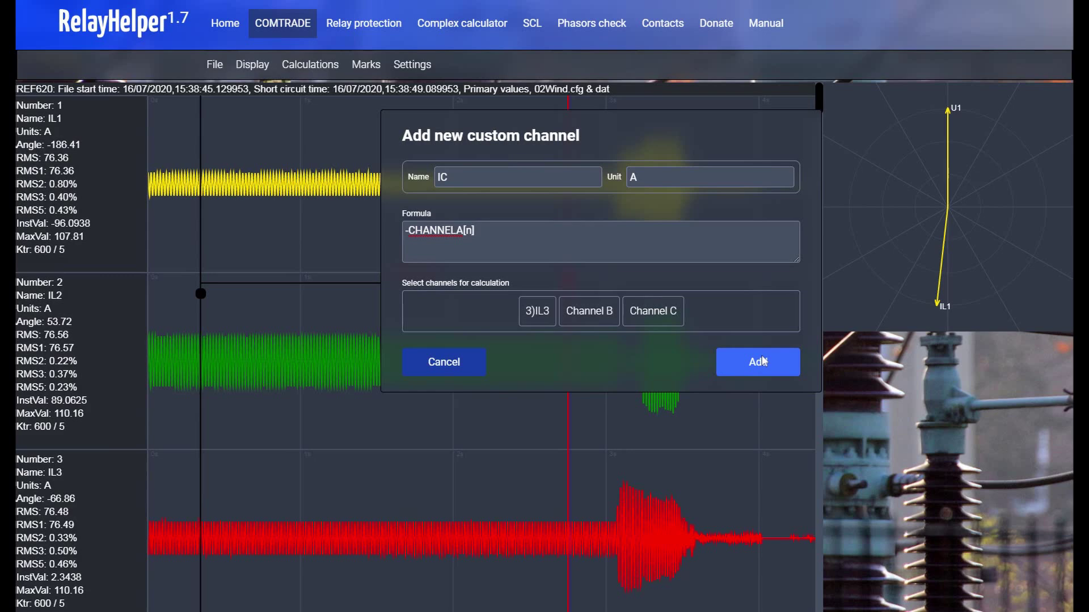
Add a custom channel named IB with the formula -CHANNELA[n], using IL2 as channel A
click(310, 64)
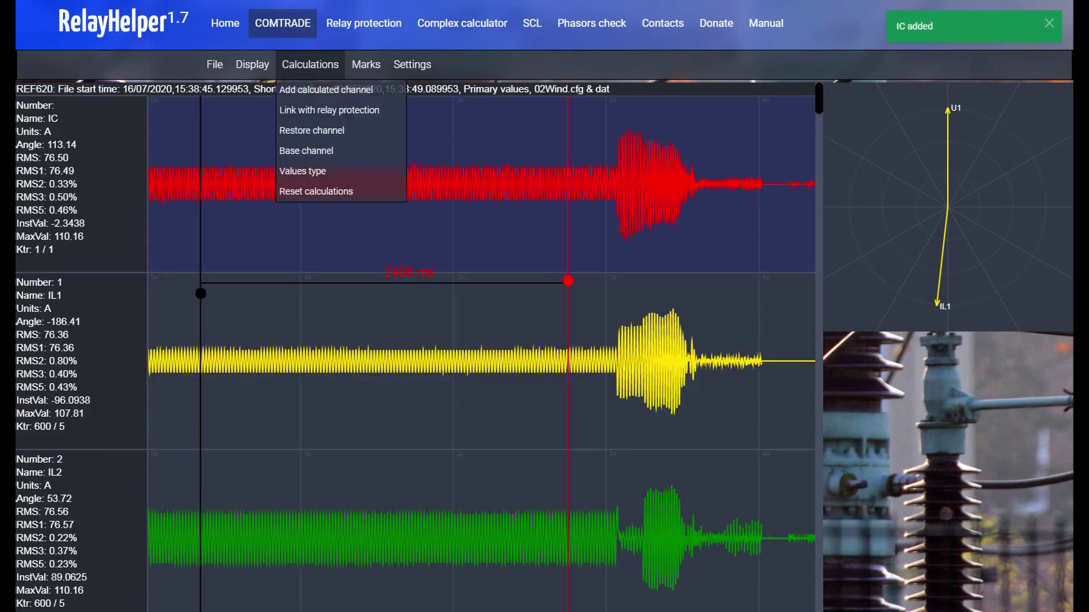
mouse_move(318, 90)
click(442, 151)
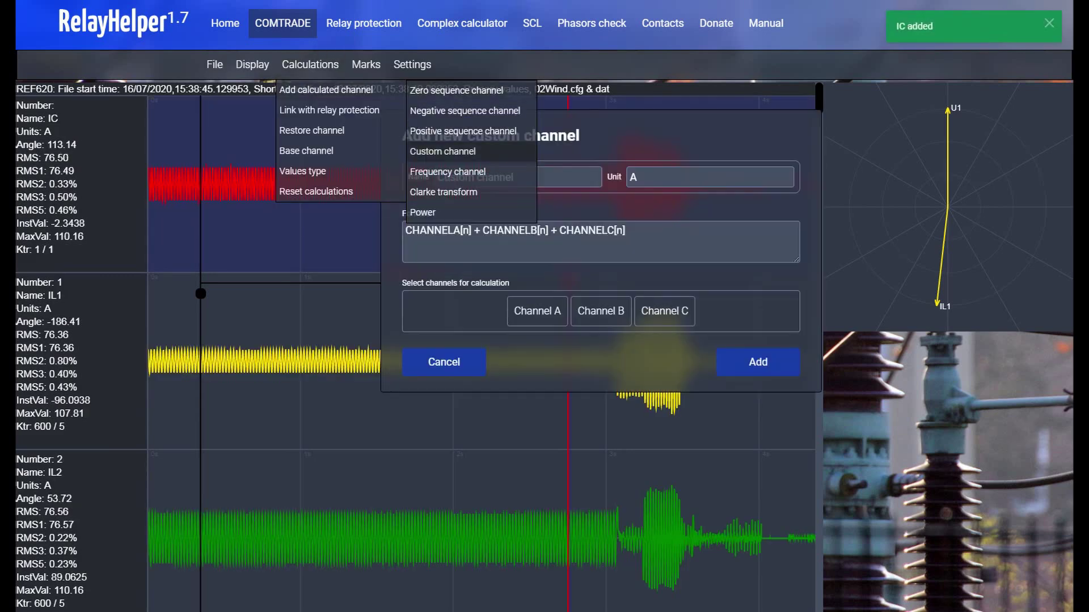
drag(473, 231, 626, 231)
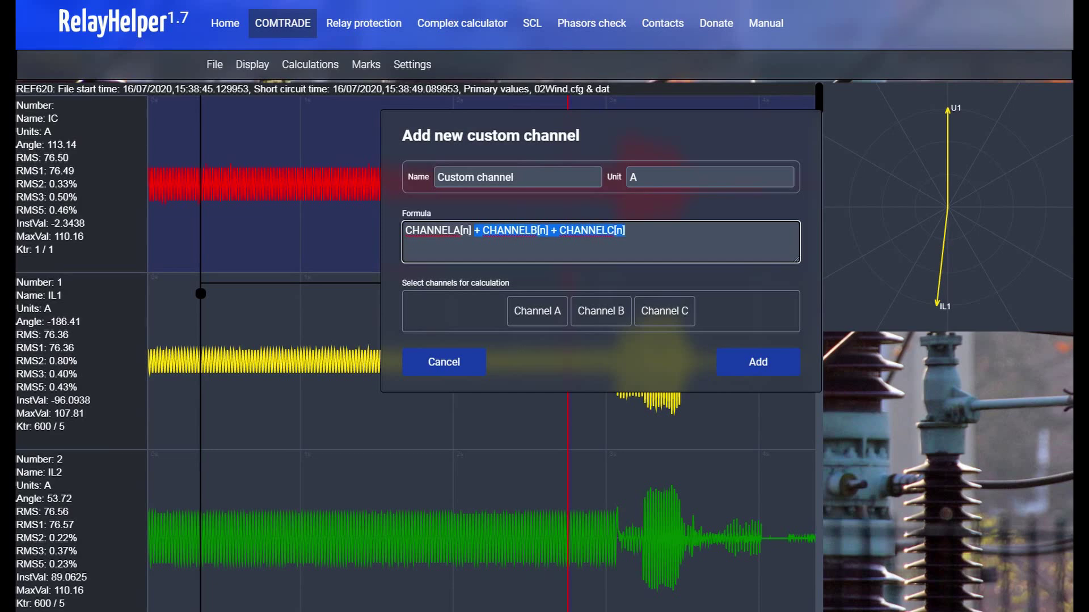
key(BackSpace)
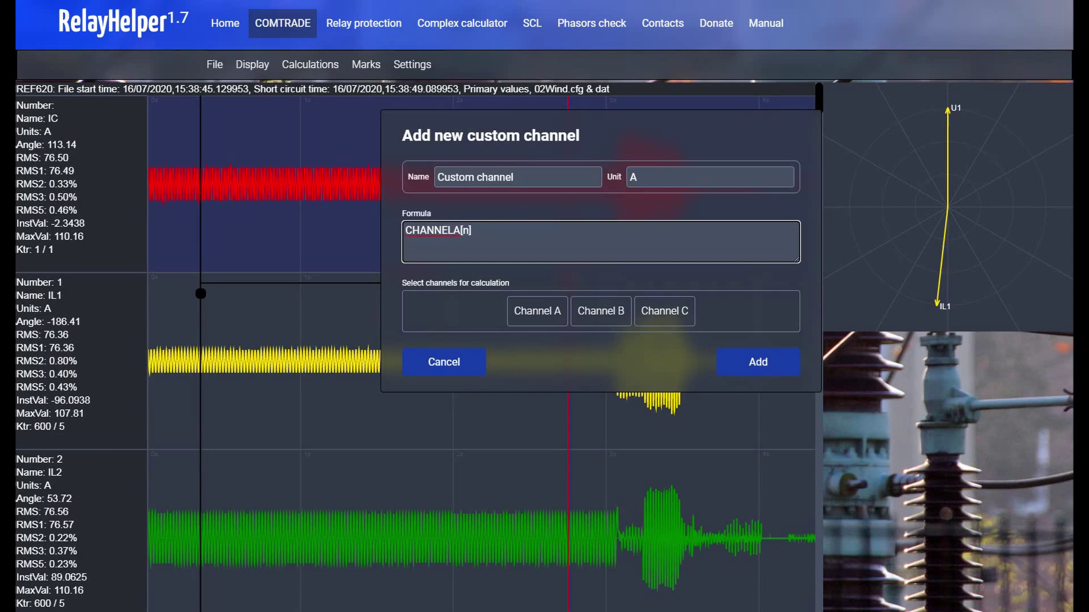
key(Home)
text(-)
click(410, 178)
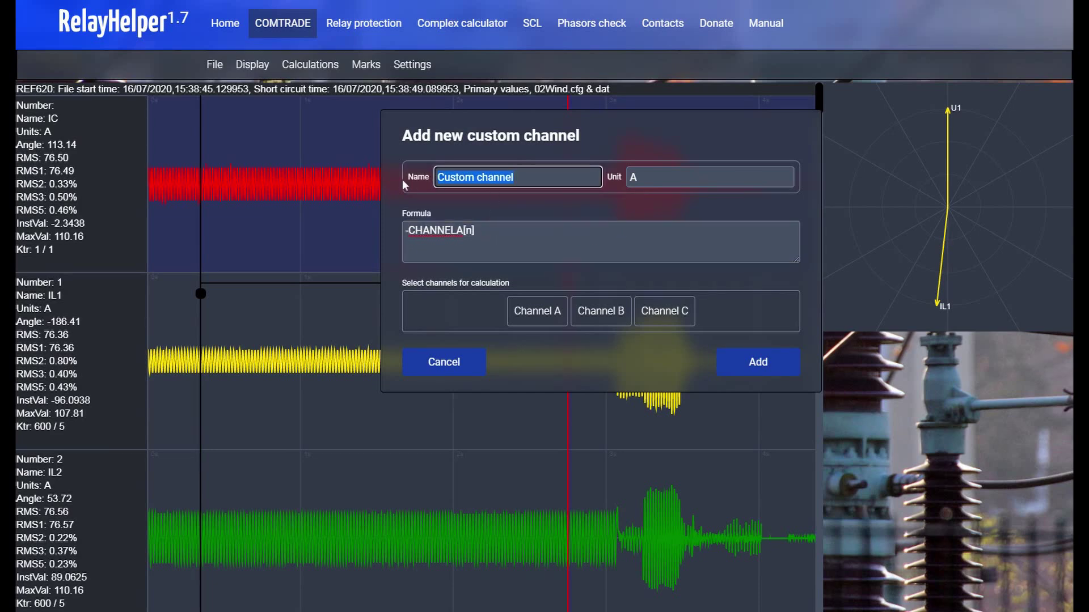
text(IB)
click(550, 321)
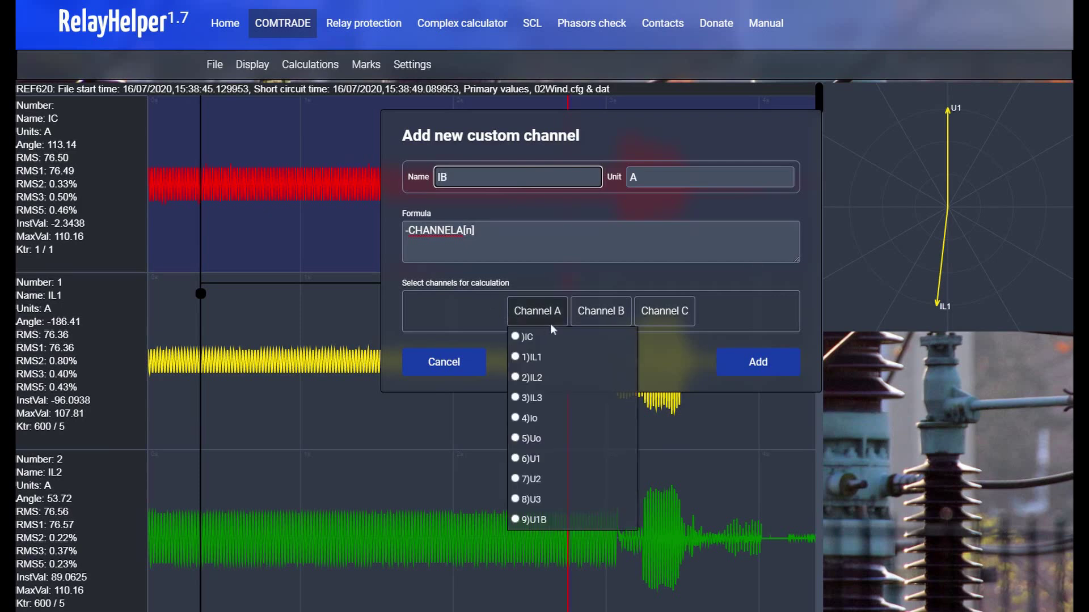
click(530, 378)
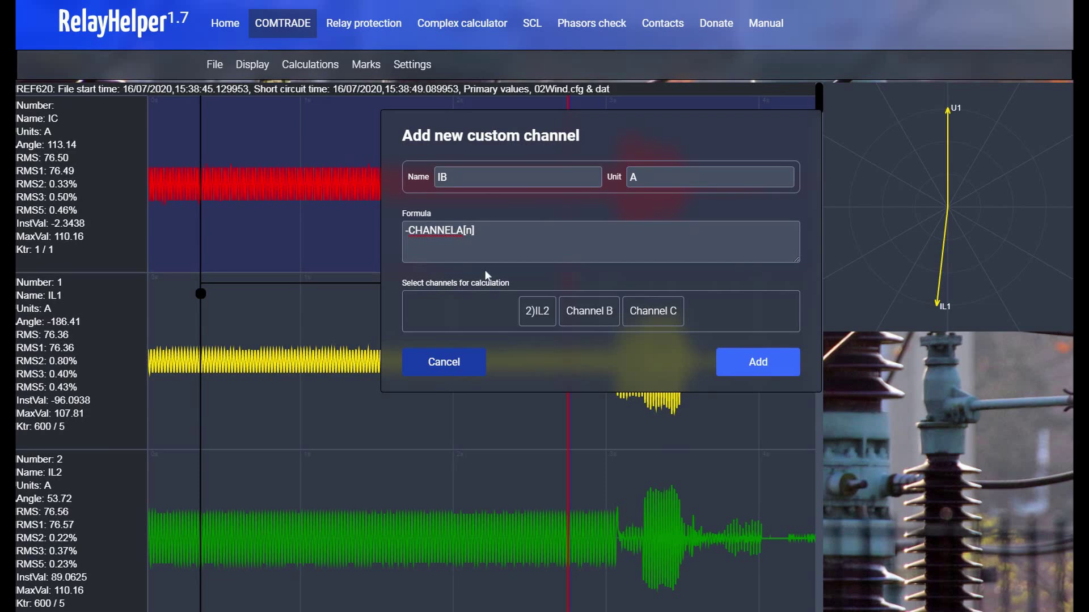
Add a custom channel named IA with the formula -CHANNELA[n], using IL1 as channel A
click(305, 67)
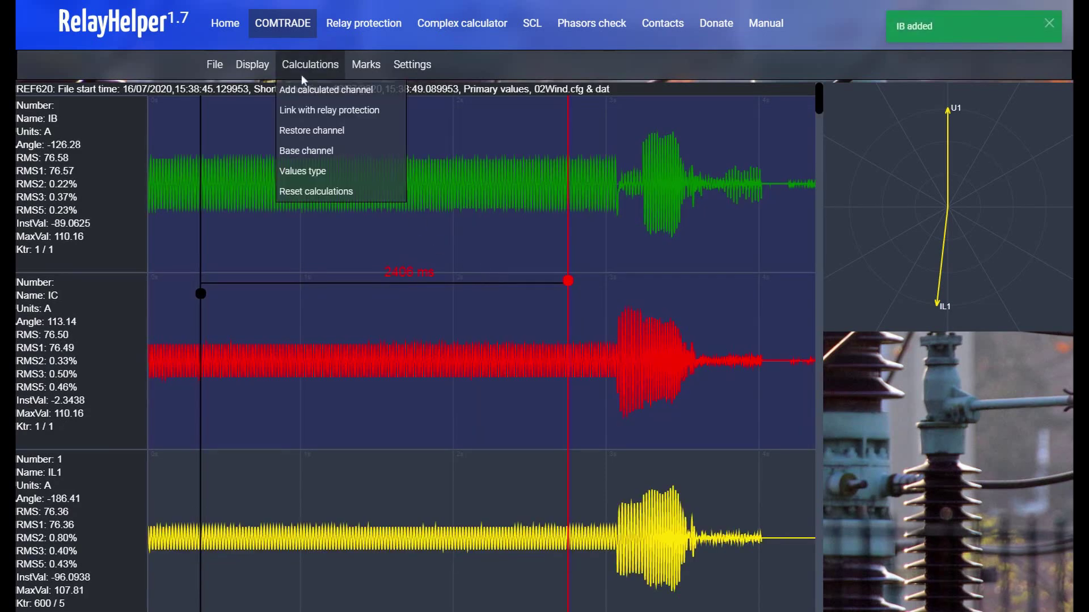
mouse_move(326, 89)
click(442, 151)
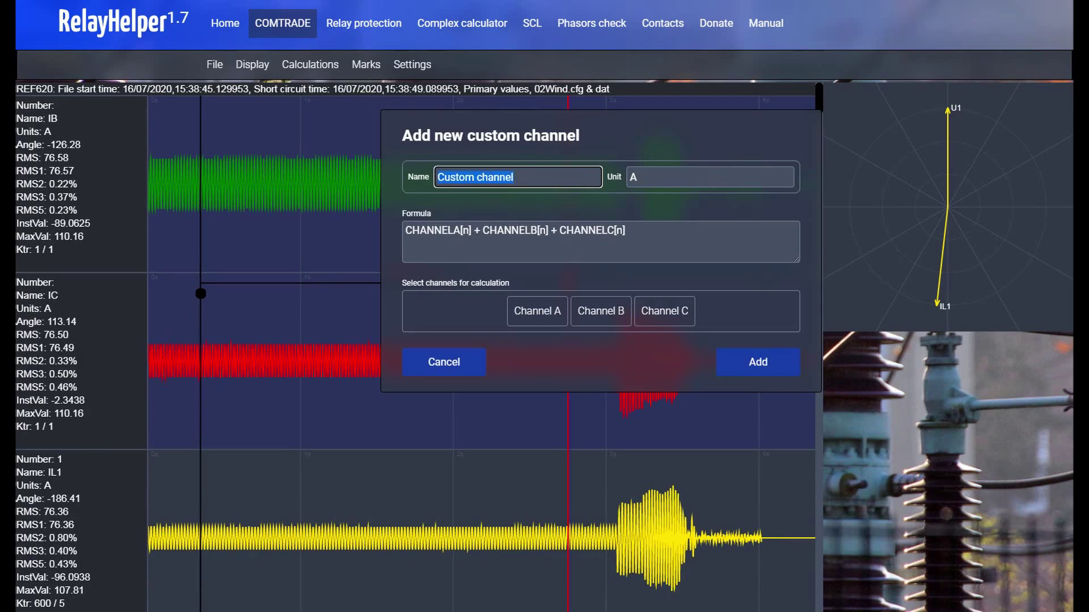
key(BackSpace)
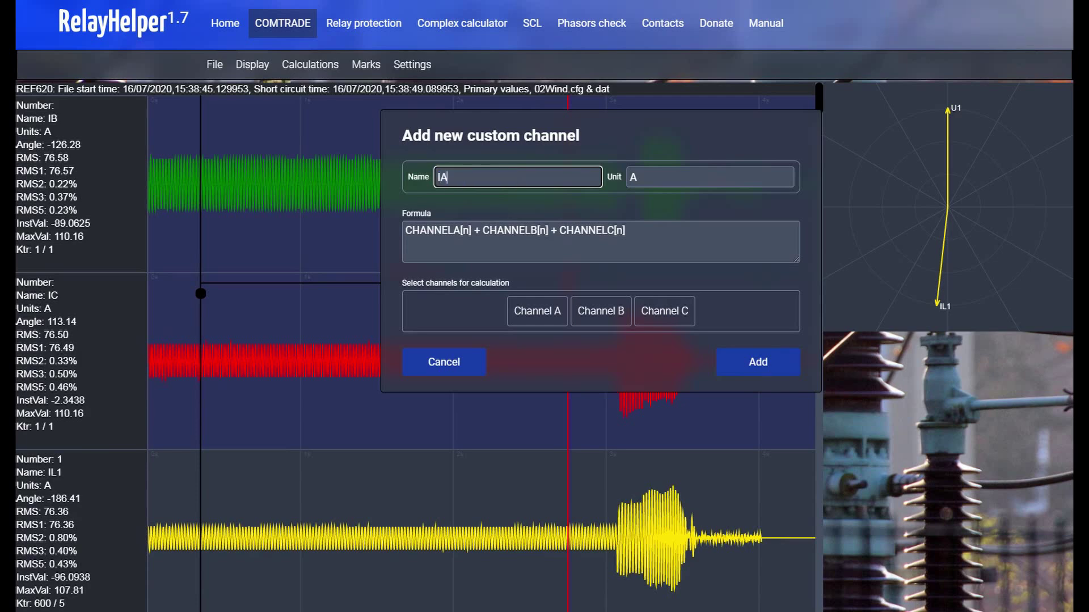
drag(474, 231, 627, 231)
key(BackSpace)
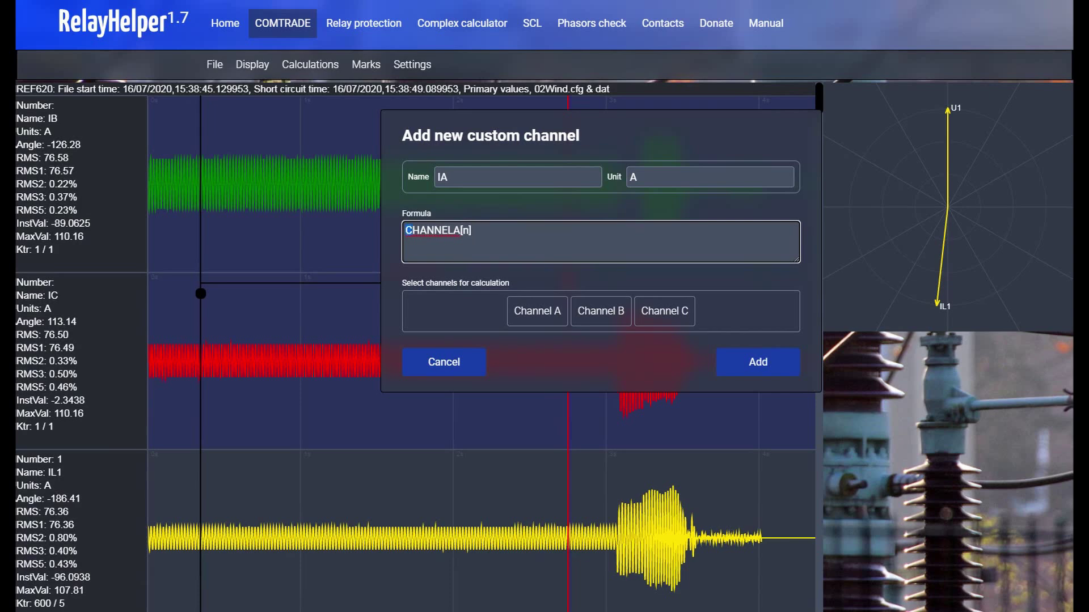
text(-)
click(535, 300)
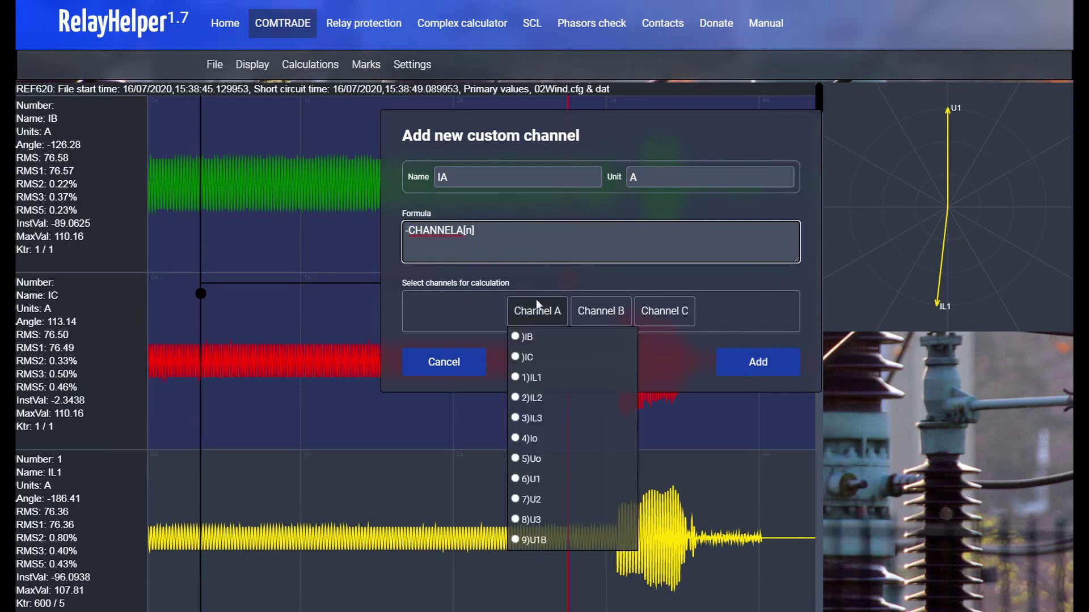
click(514, 377)
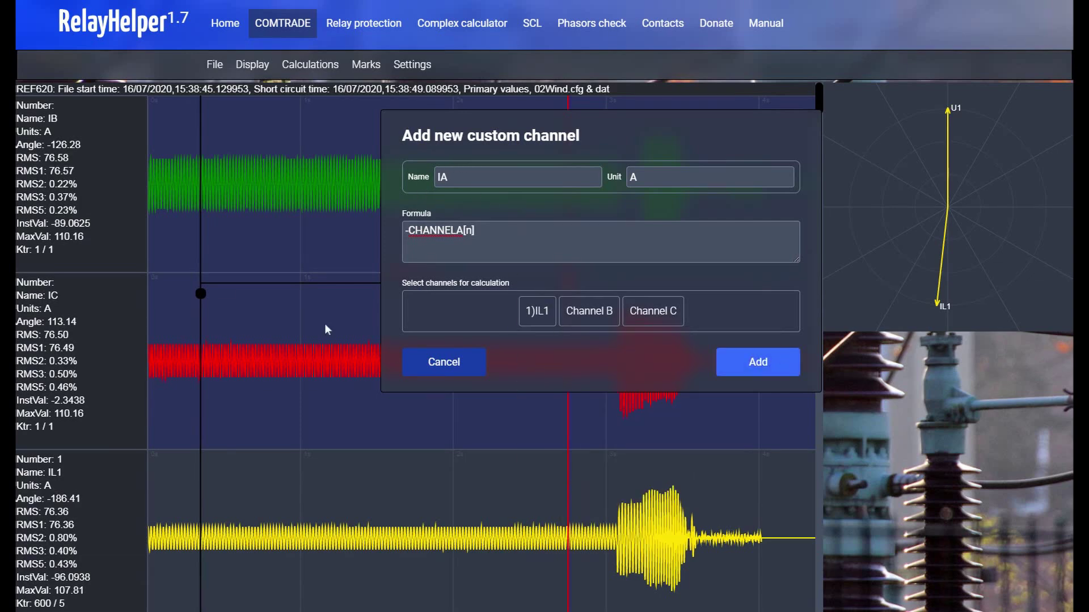
click(731, 367)
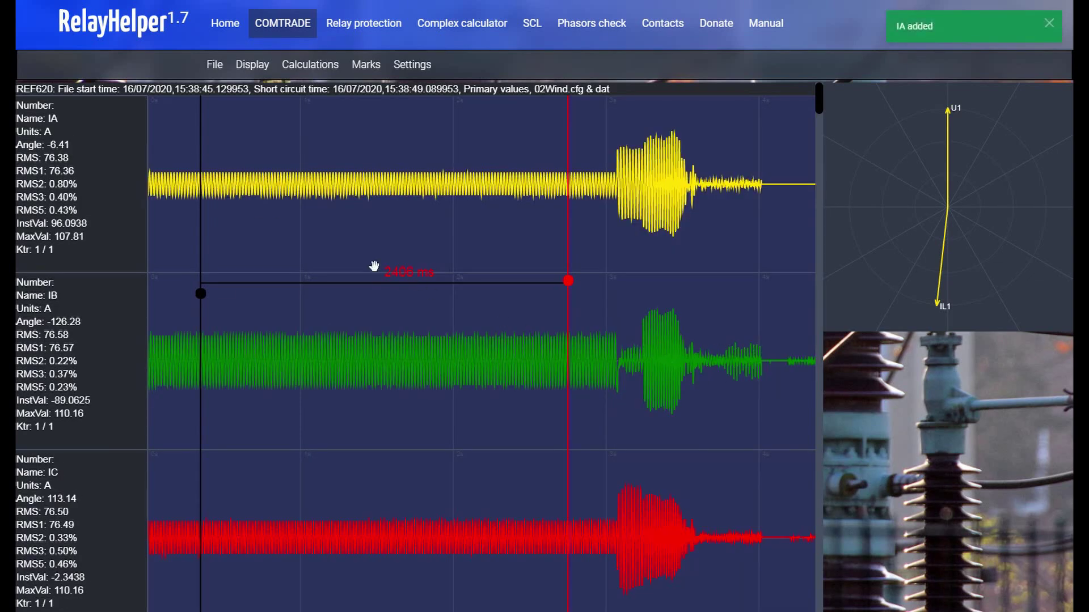
Hide the original phase current channels IL1, IL2 and IL3 from the waveform display
mouse_move(254, 76)
mouse_move(315, 89)
mouse_move(449, 88)
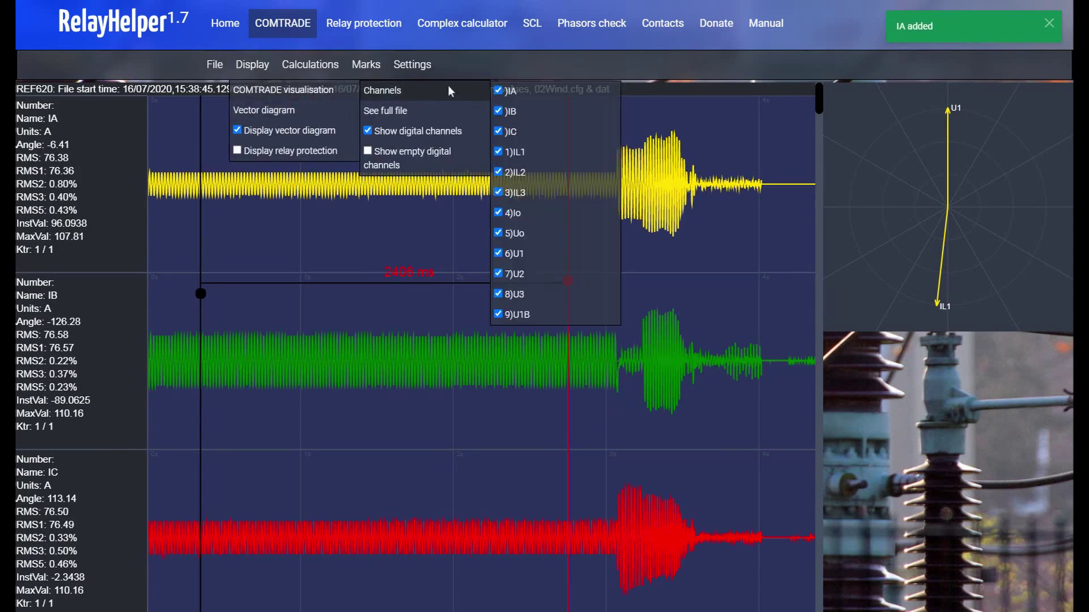
click(498, 151)
click(498, 172)
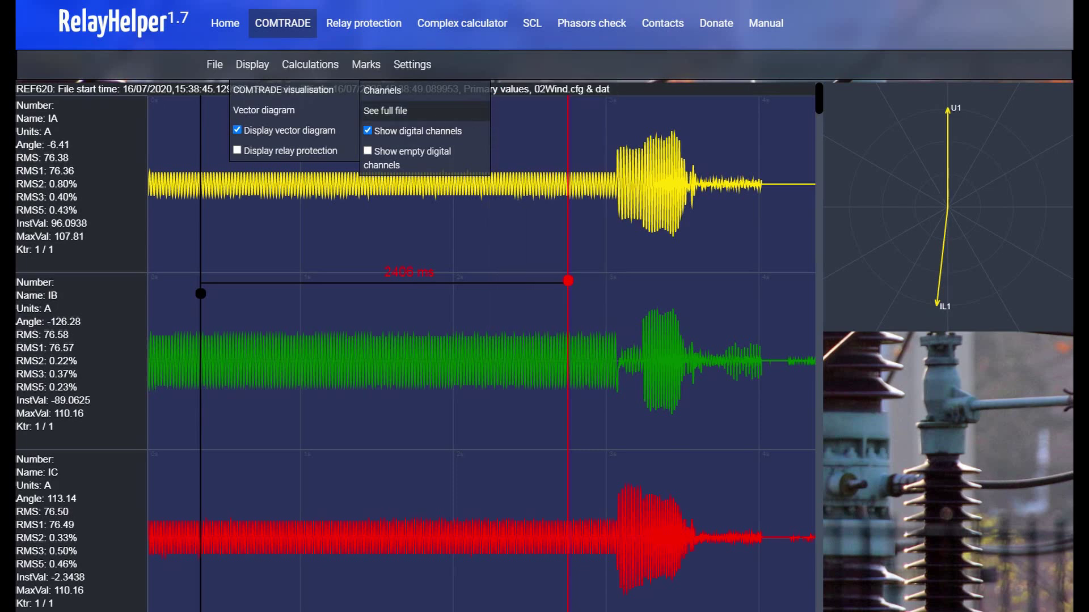
Replace IL1 with the calculated current IA in the vector diagram, keeping U1 included
mouse_move(283, 110)
mouse_move(374, 111)
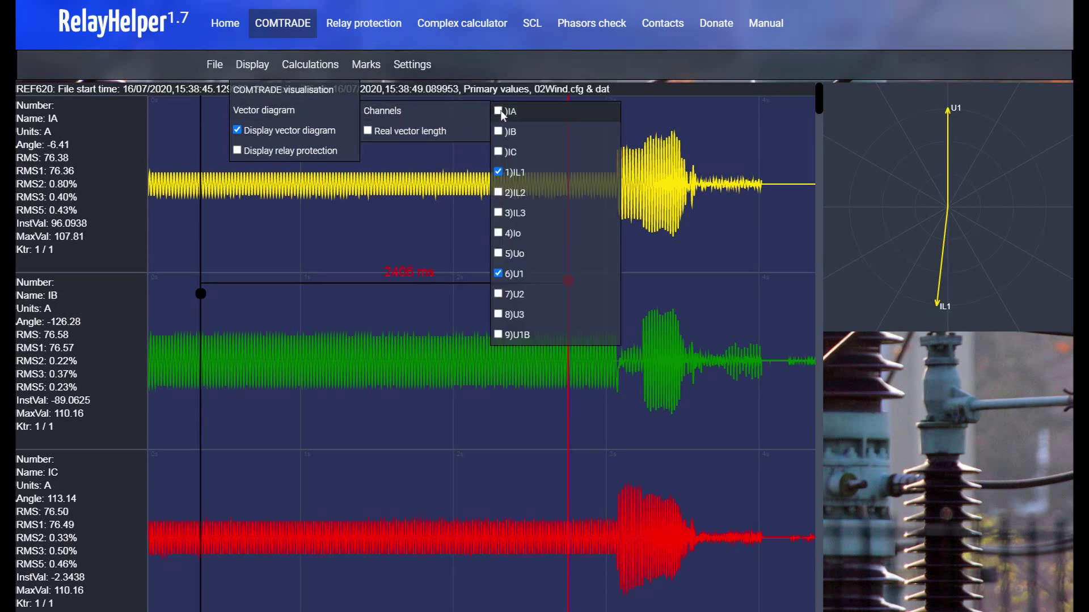
click(499, 111)
click(500, 171)
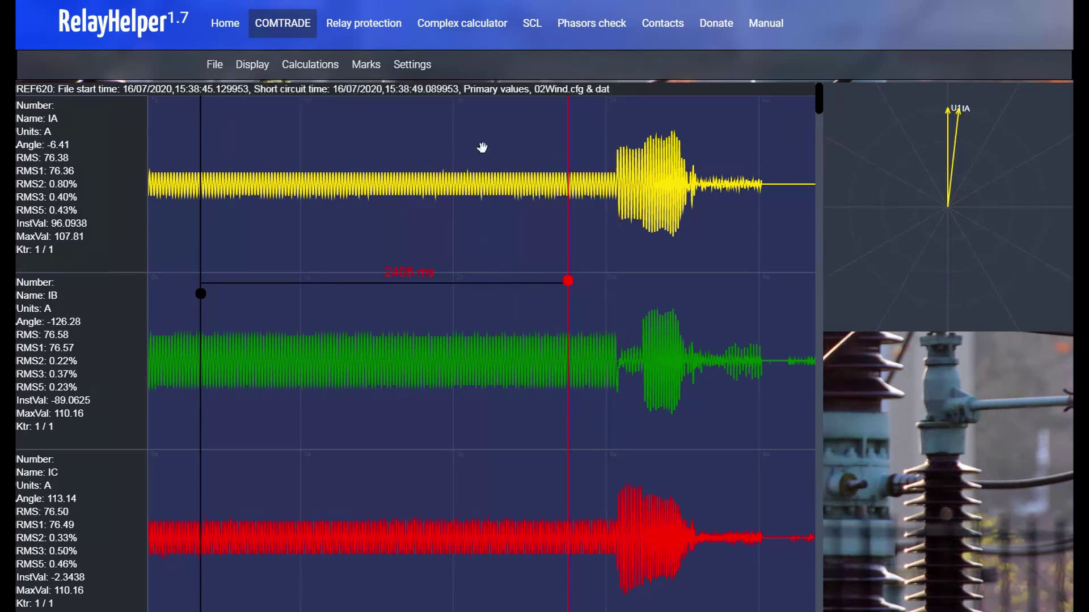
Move the red cursor through the late fault section and examine the U1–IA vector angle, Uo and the phase voltages
mouse_move(568, 281)
mouse_down()
mouse_move(364, 281)
mouse_move(700, 261)
mouse_move(632, 263)
mouse_move(684, 253)
mouse_up()
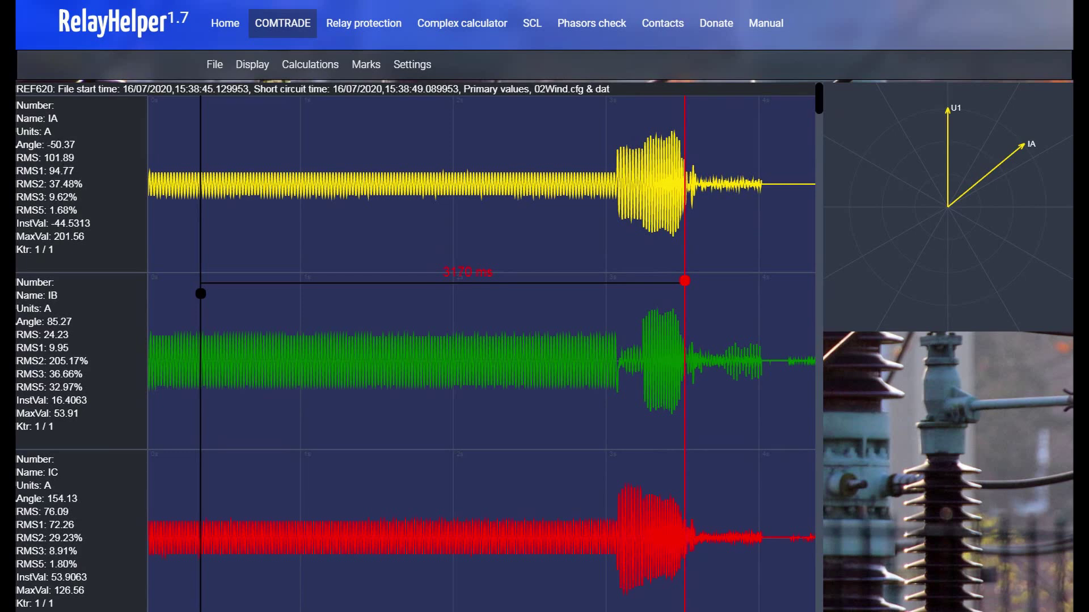
drag(685, 254, 737, 251)
scroll(126, 277, down, 15)
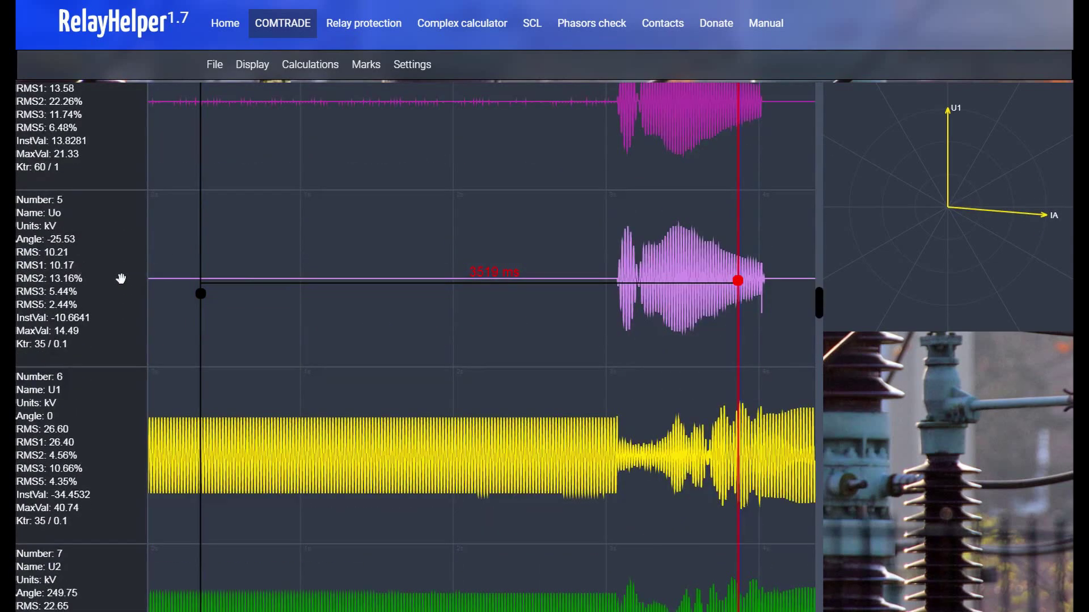
scroll(122, 272, up, 3)
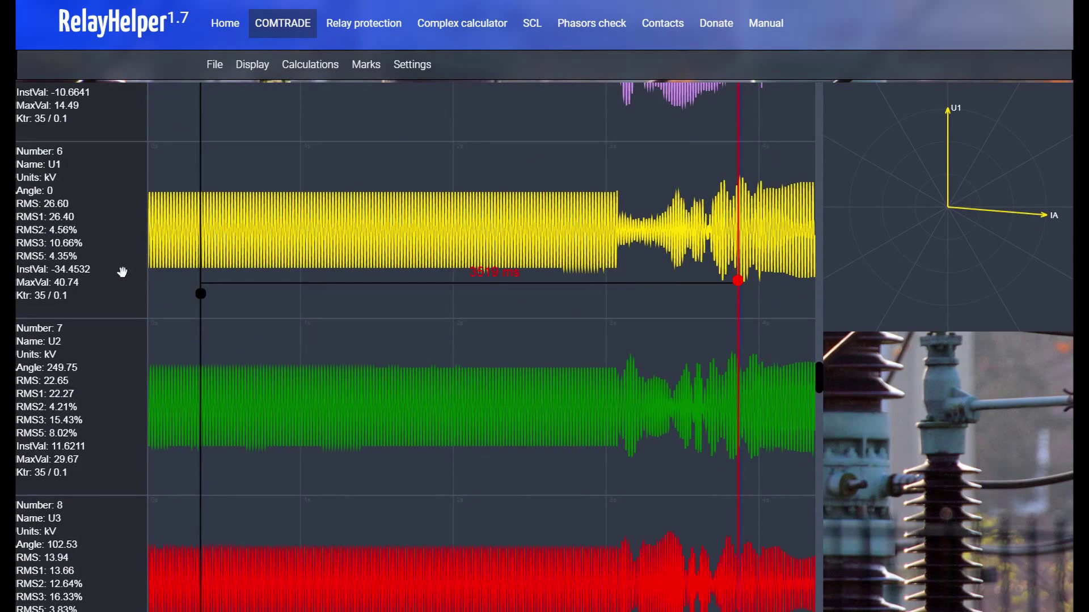
drag(736, 282, 729, 286)
scroll(97, 347, down, 1)
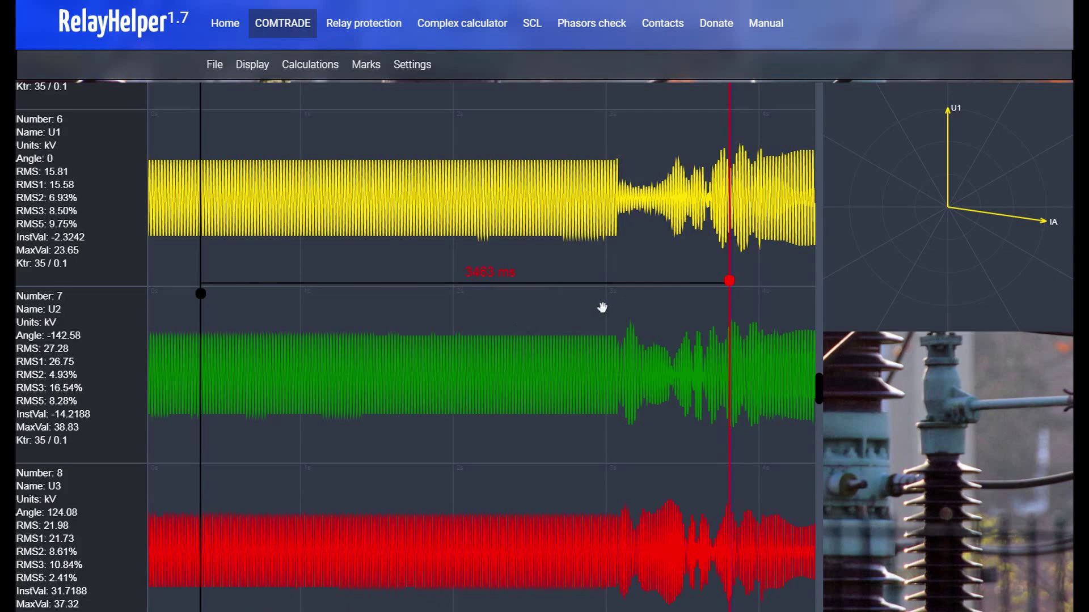
Place the red cursor just before TRPPTRC1_TRIP starts, about 3604 ms from the black cursor, and examine voltages U1, U2 and U3
scroll(31, 253, down, 10)
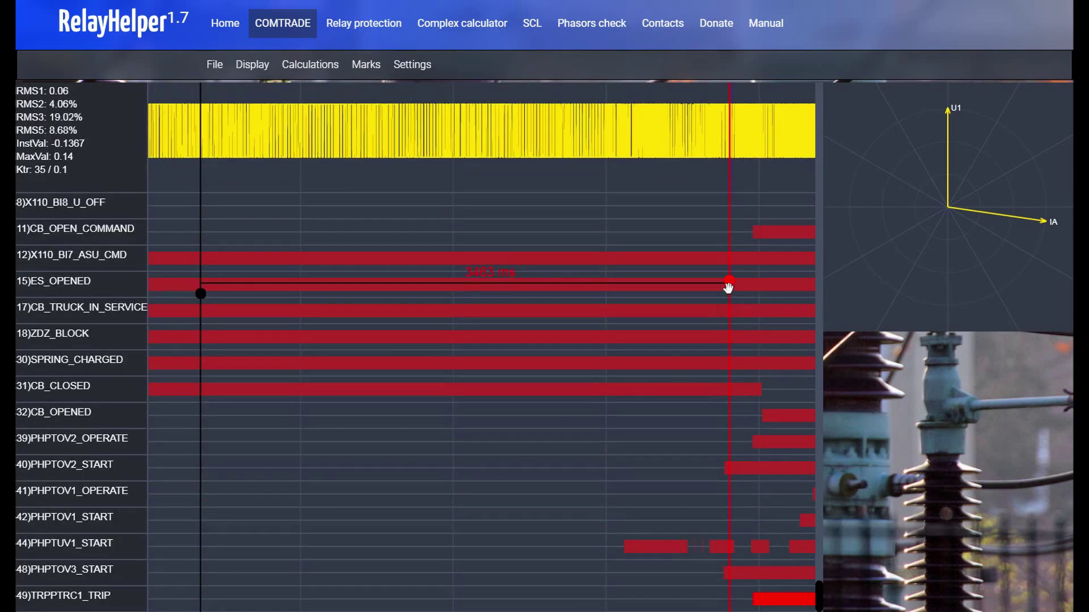
drag(728, 282, 750, 282)
scroll(60, 263, up, 5)
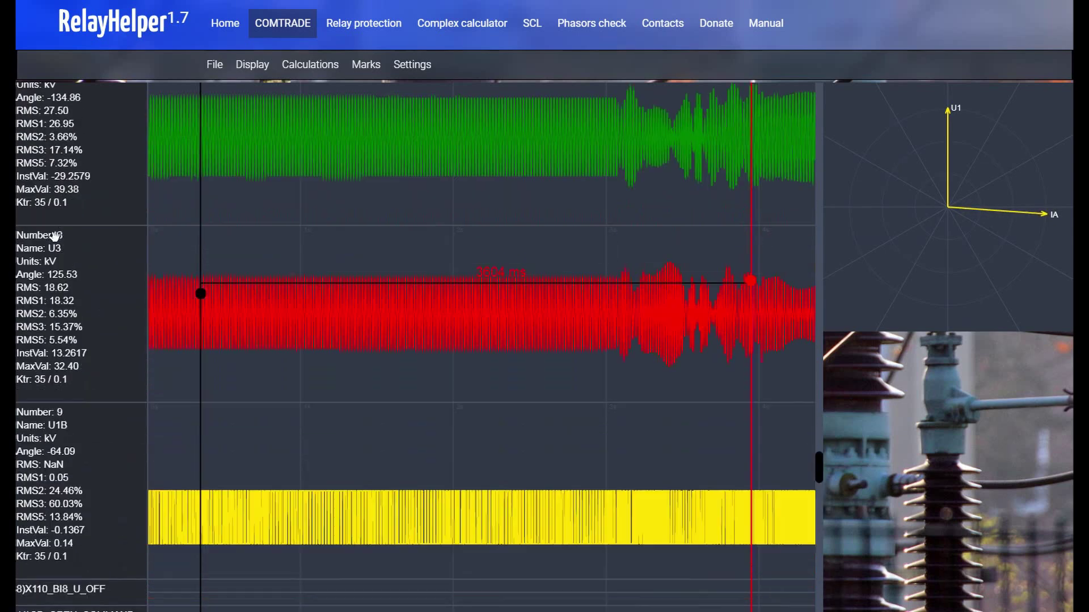
scroll(98, 378, up, 2)
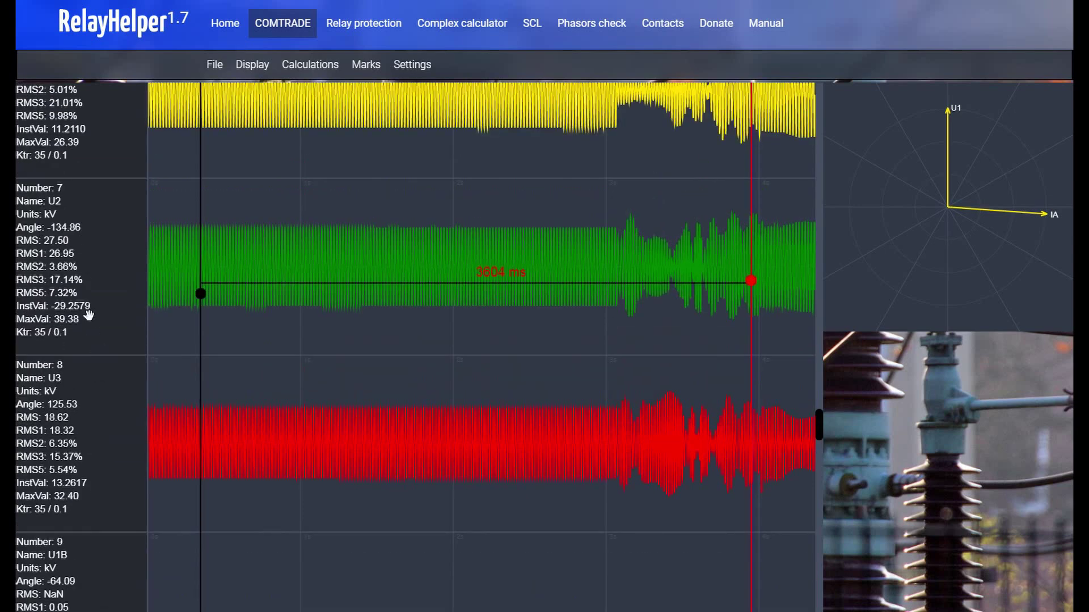
scroll(79, 247, up, 1)
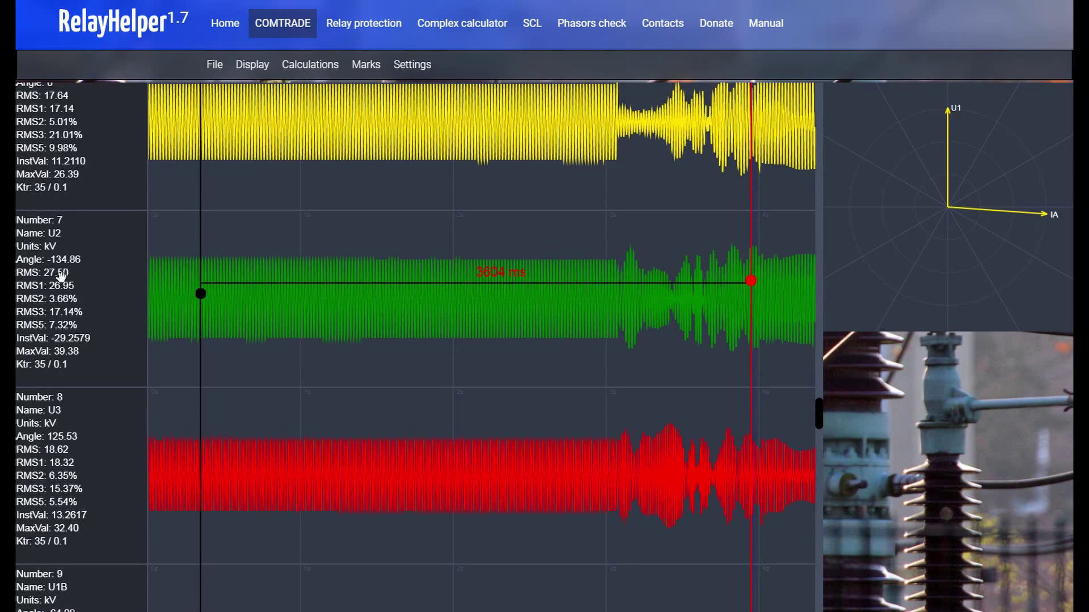
scroll(61, 278, up, 3)
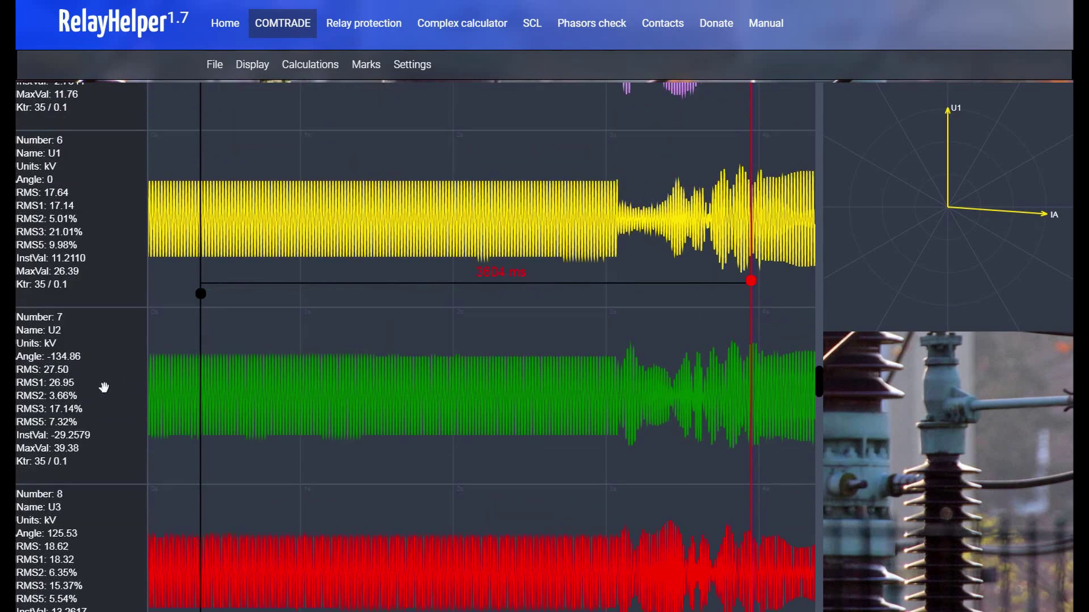
Start a new single phase power channel with U1 as the phase voltage and IA as the phase current
scroll(70, 291, up, 20)
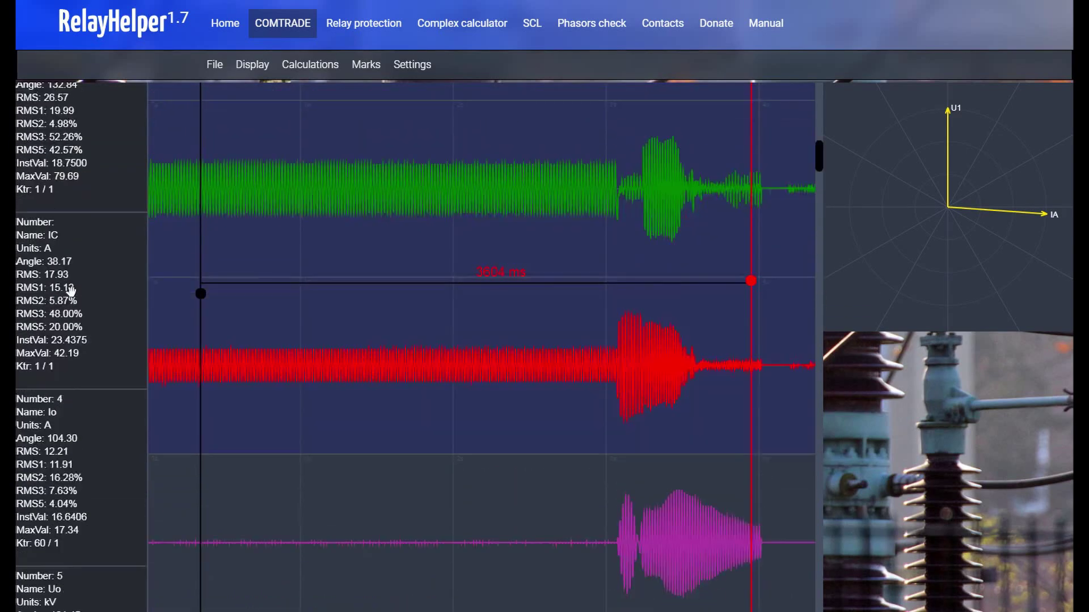
scroll(70, 291, up, 4)
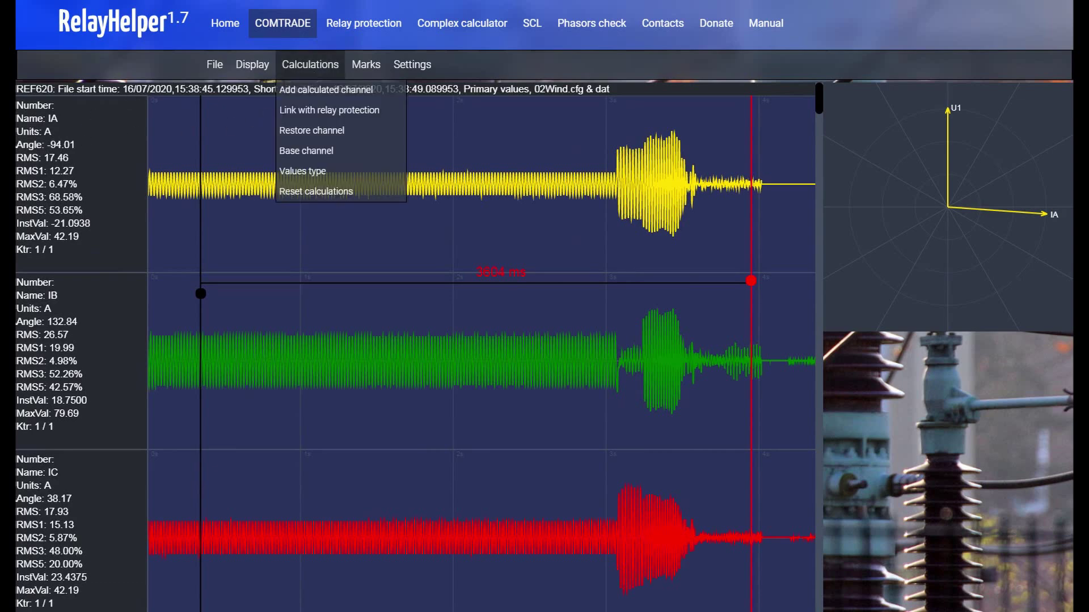
mouse_move(310, 64)
mouse_move(374, 89)
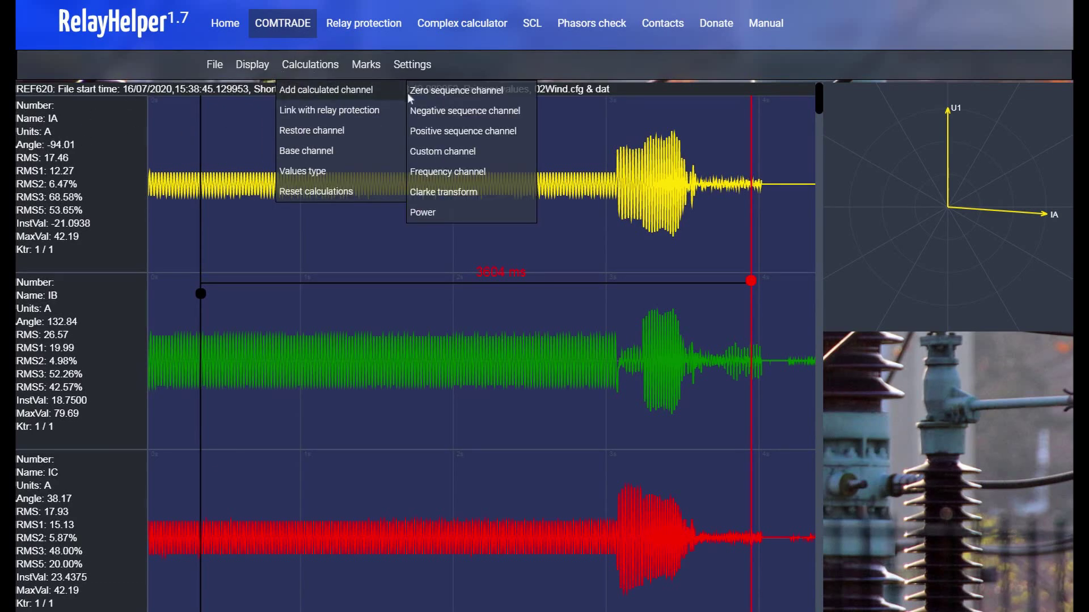
mouse_move(445, 213)
click(564, 213)
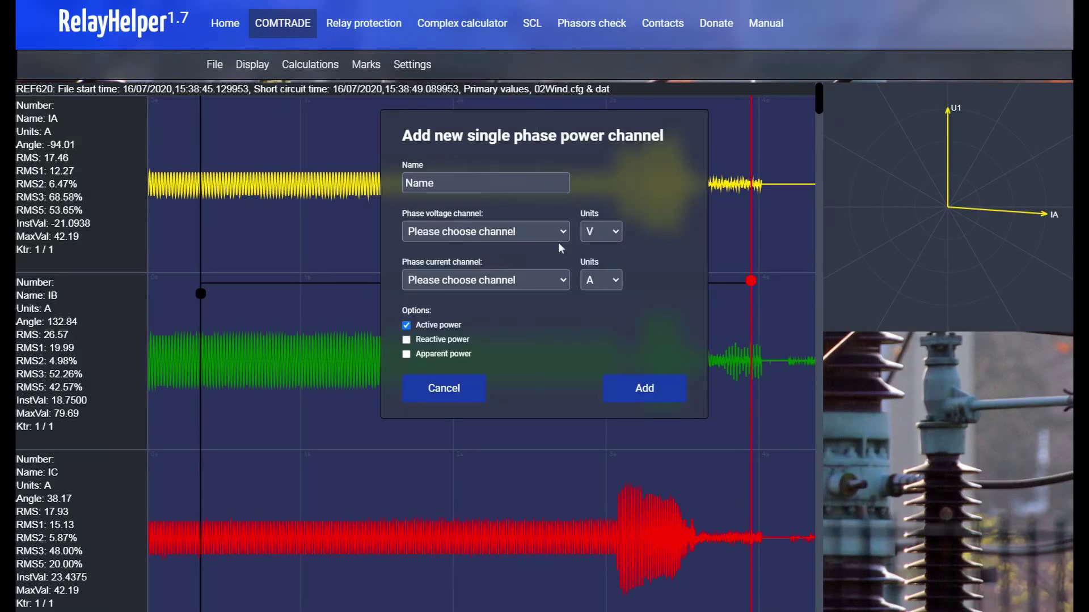
click(562, 262)
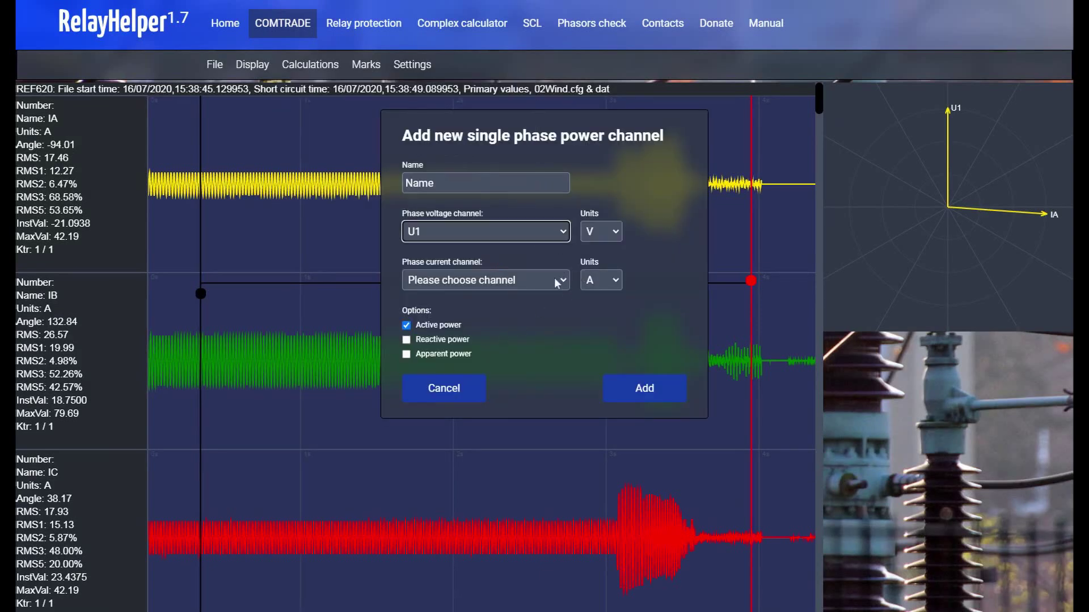
click(553, 277)
click(546, 291)
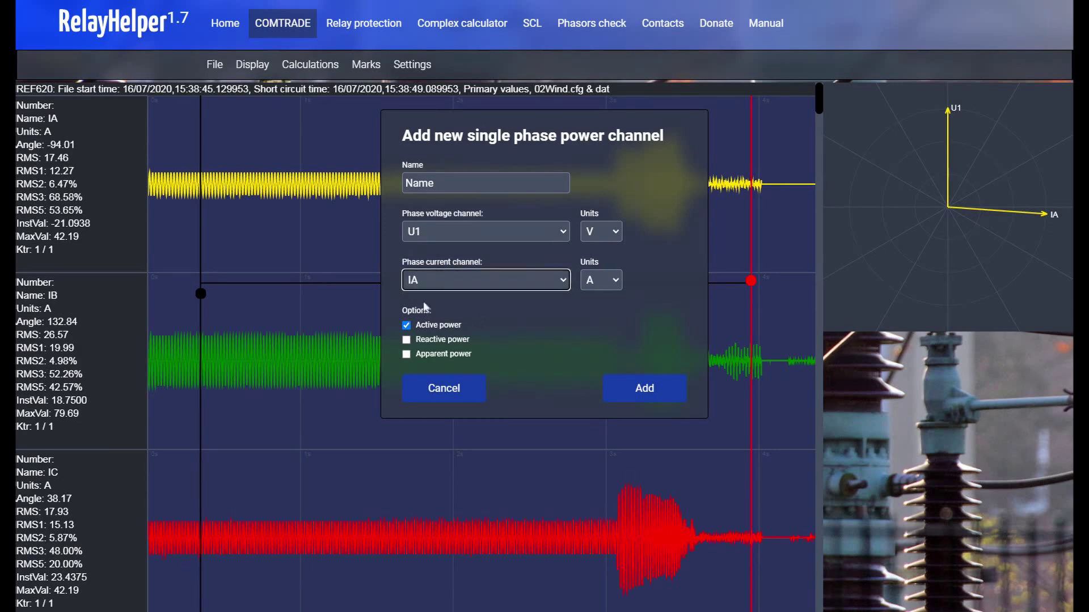
Include reactive and apparent power alongside active power, set the voltage units to kV, and add the power channel
click(406, 340)
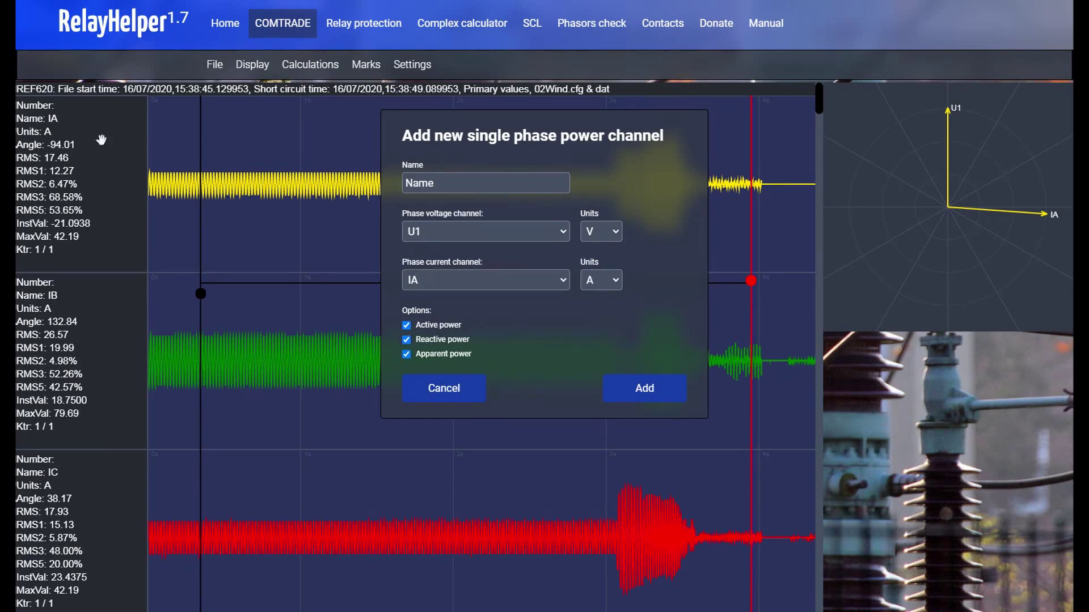
scroll(53, 214, down, 5)
scroll(54, 214, down, 9)
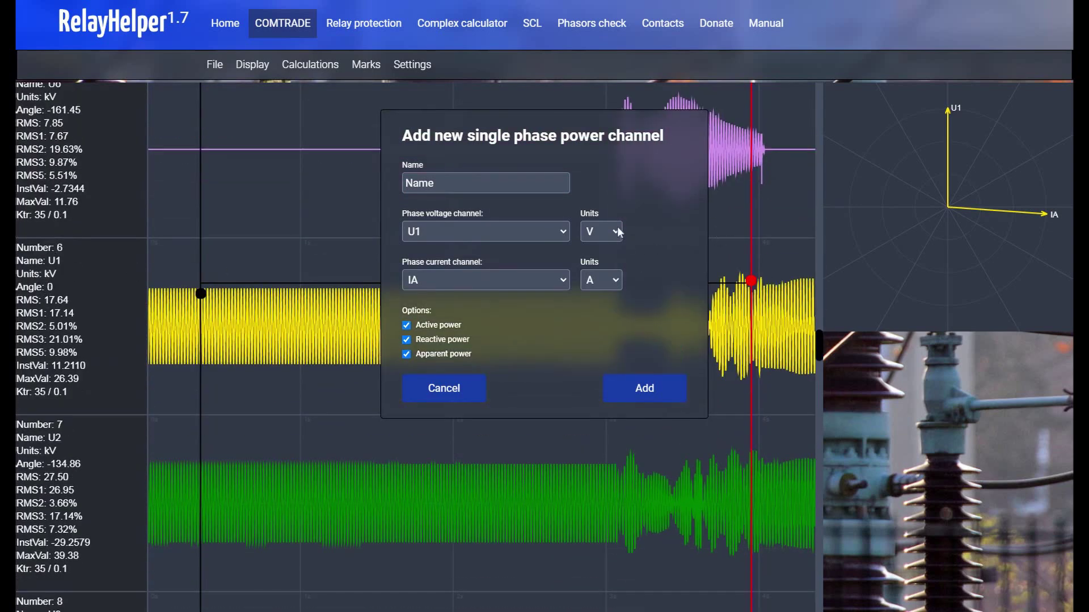
click(598, 260)
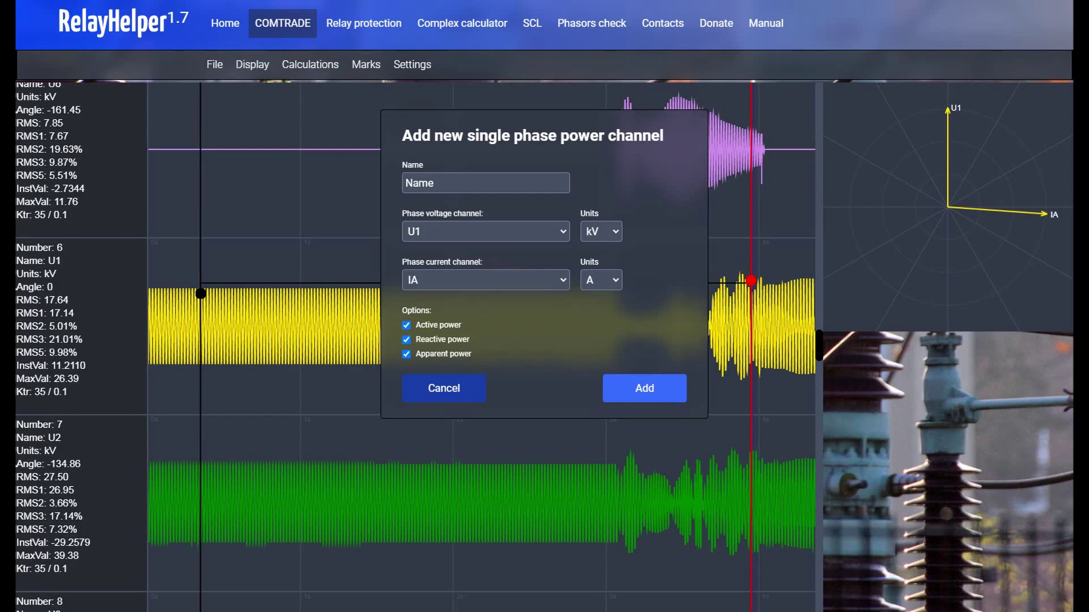
click(644, 388)
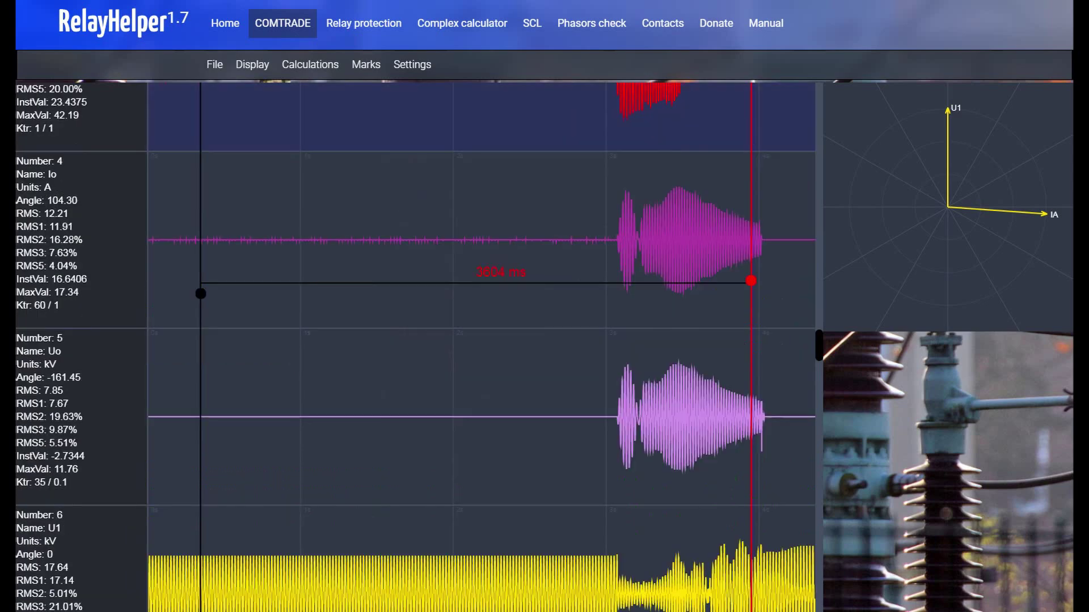
Move the red cursor from the pre-fault section to the power peak and examine the calculated S, Q and P channels
scroll(81, 168, up, 15)
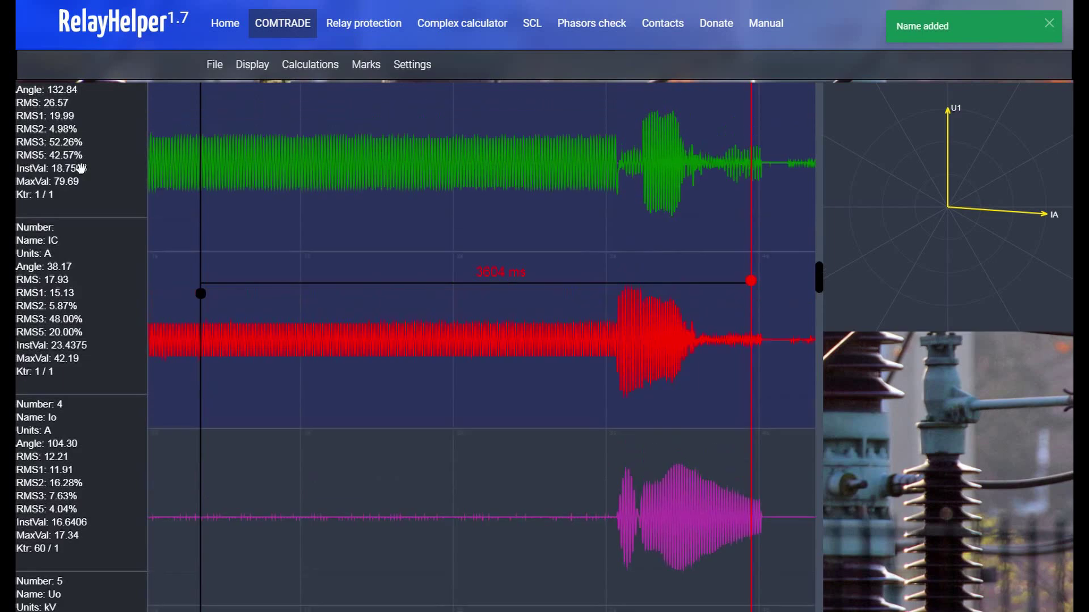
scroll(80, 168, up, 2)
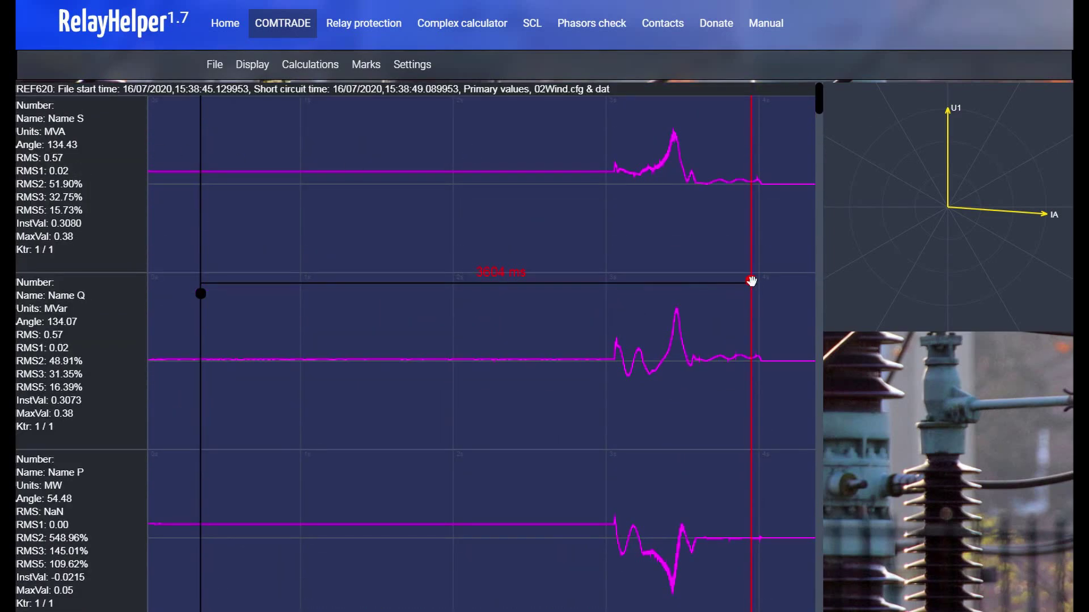
drag(751, 282, 555, 289)
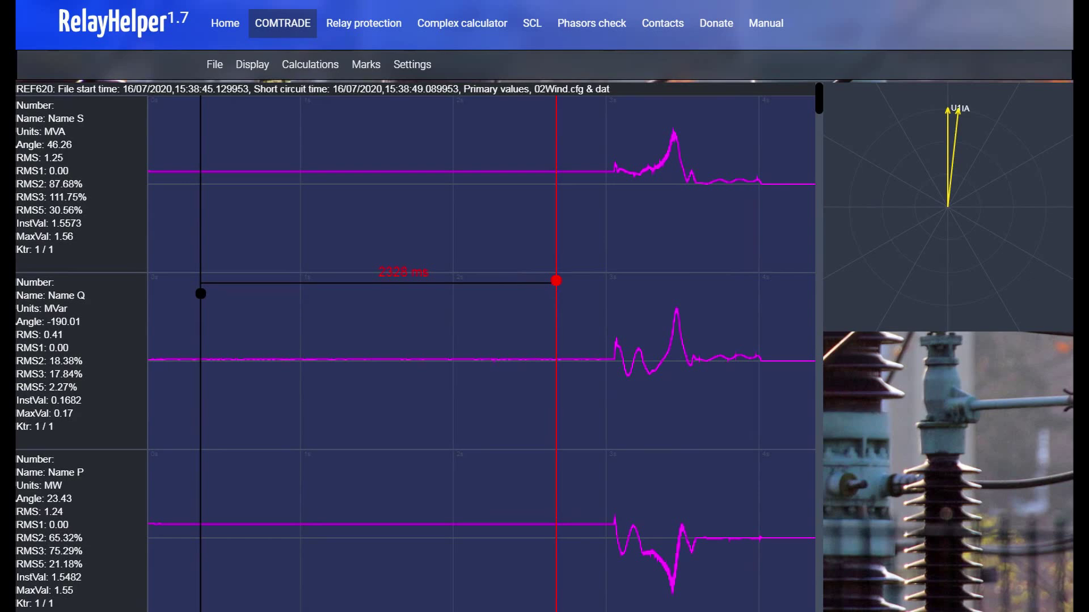
drag(556, 290, 670, 290)
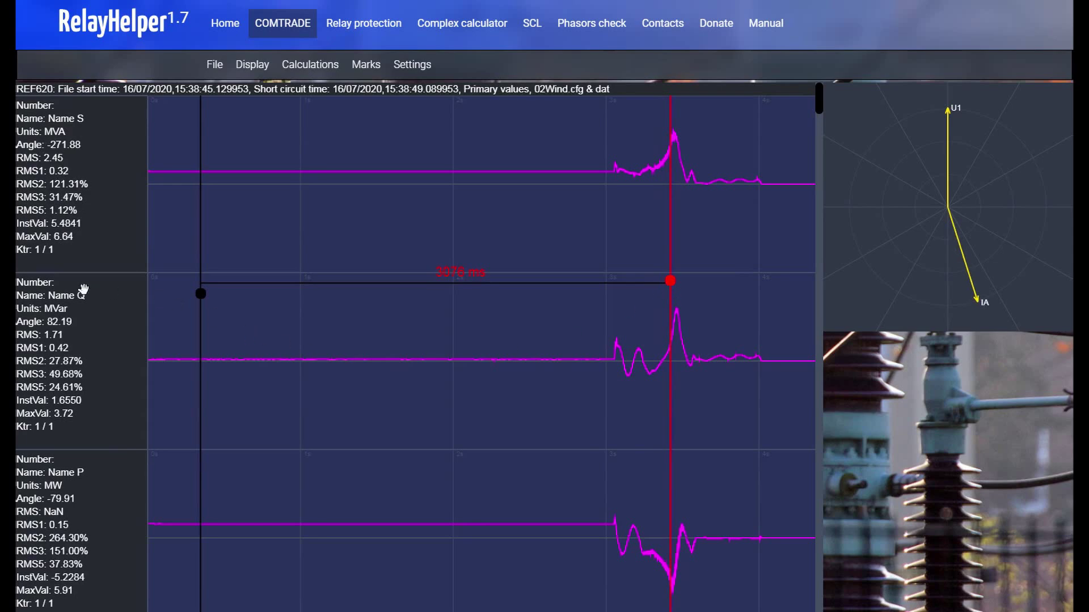
scroll(84, 291, down, 3)
scroll(72, 229, up, 1)
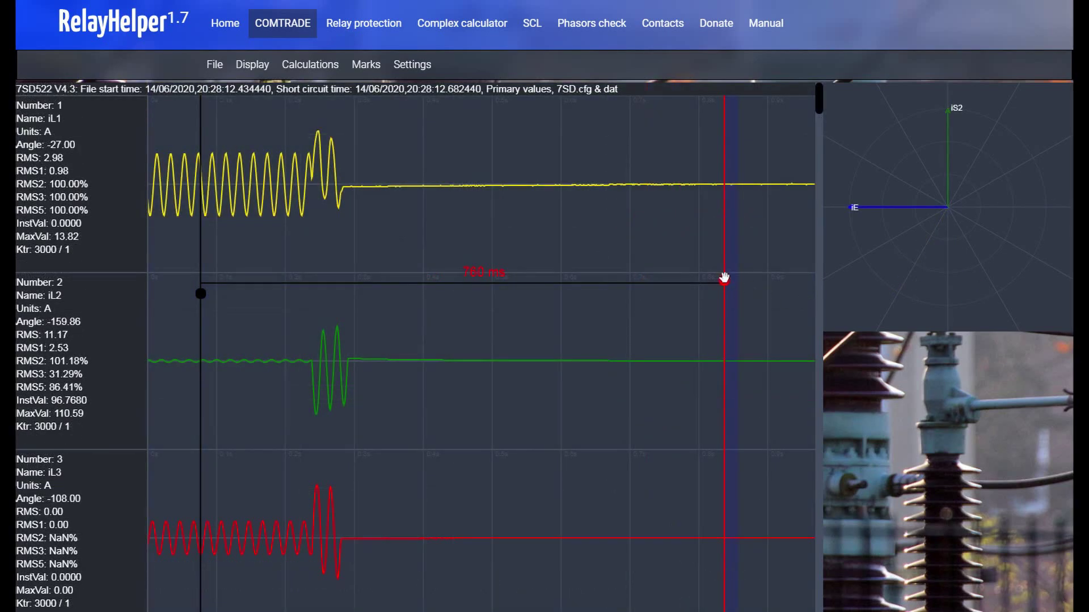
In the 7SD record, move the red cursor before the fault and show only iL2 and uL2 in the vector diagram
drag(724, 281, 262, 277)
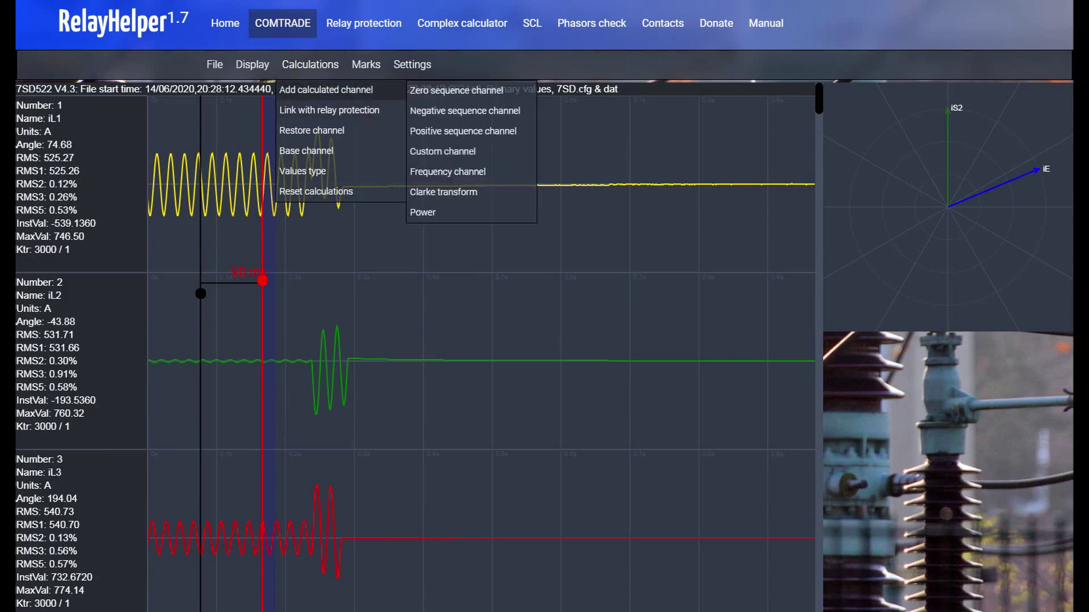
mouse_move(253, 64)
mouse_move(255, 97)
mouse_move(397, 111)
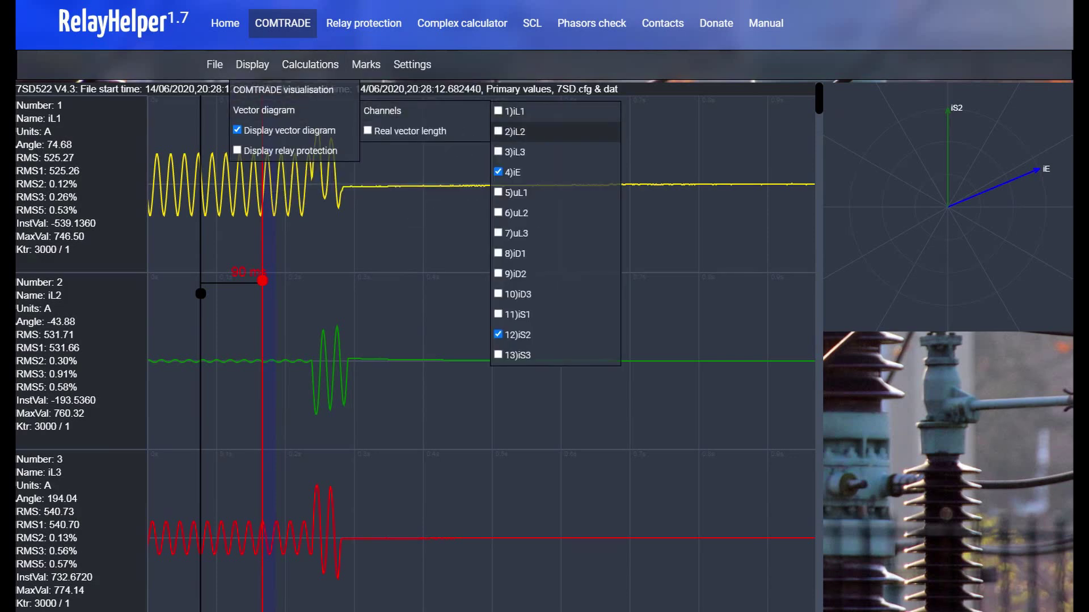
click(498, 132)
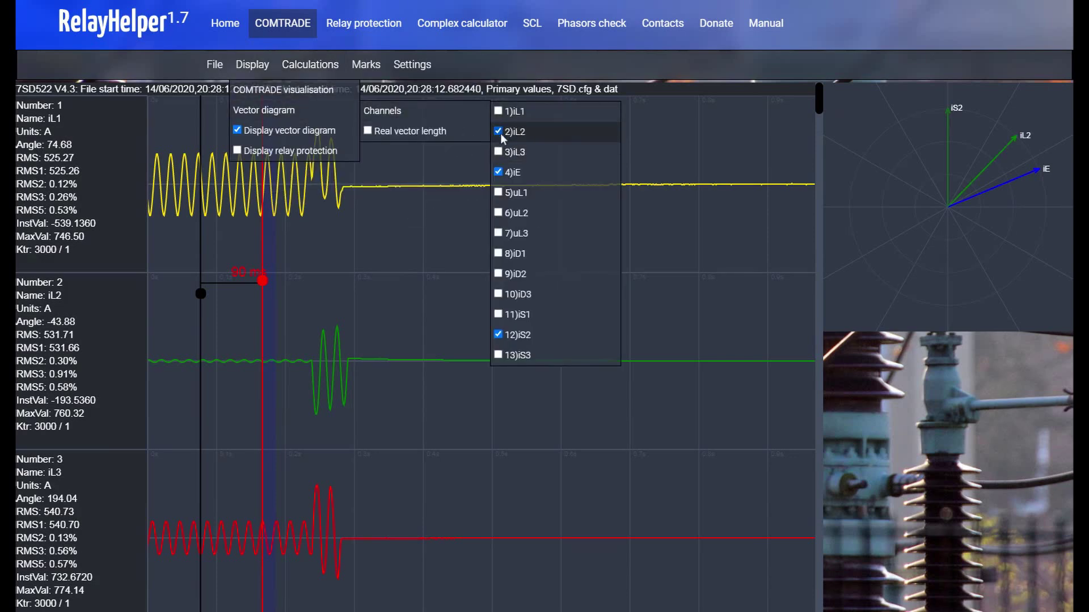
click(498, 172)
click(498, 335)
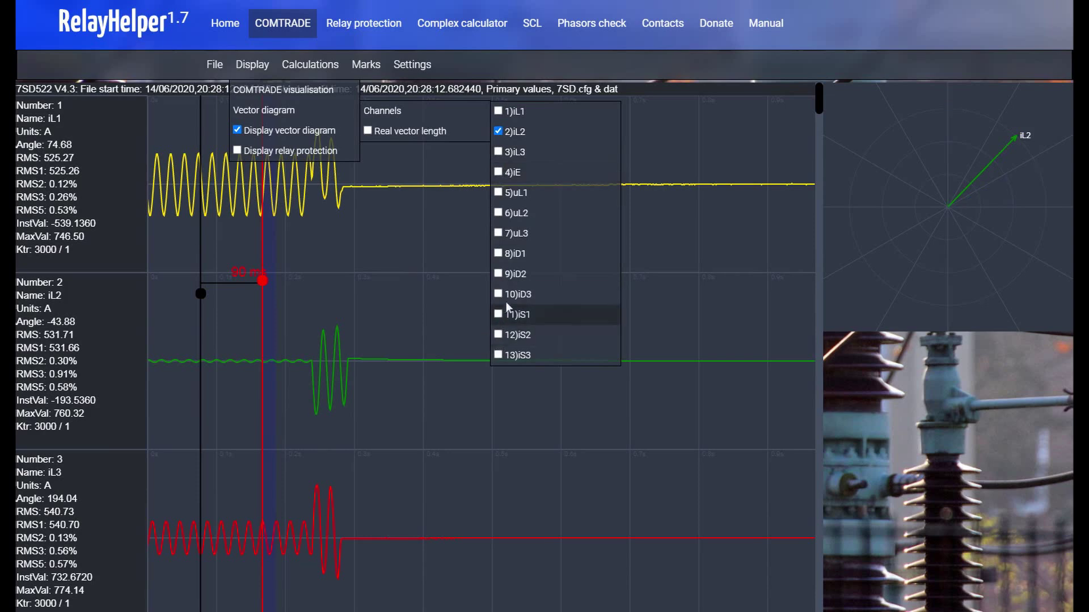
click(498, 212)
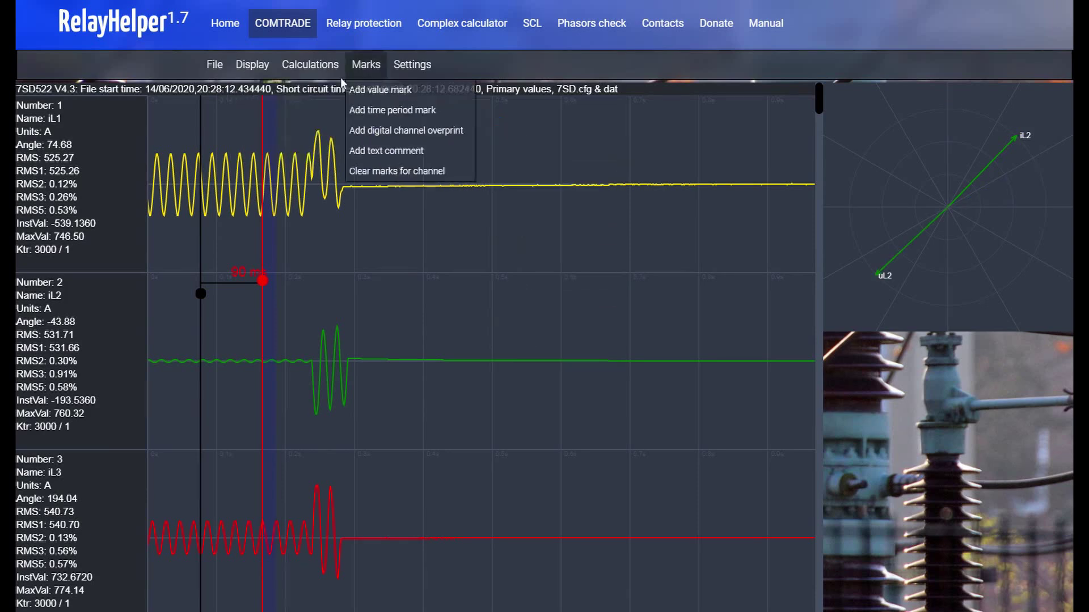
Set uL2 as the base channel and move the red cursor into the fault section to compare the iL2 angle
mouse_move(315, 69)
mouse_move(310, 150)
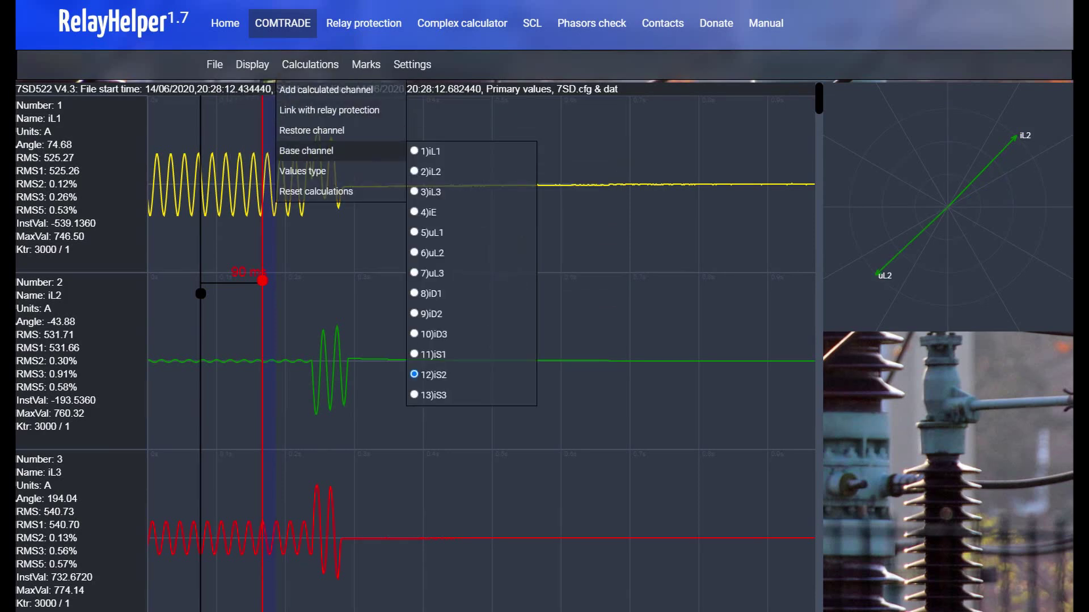
click(420, 253)
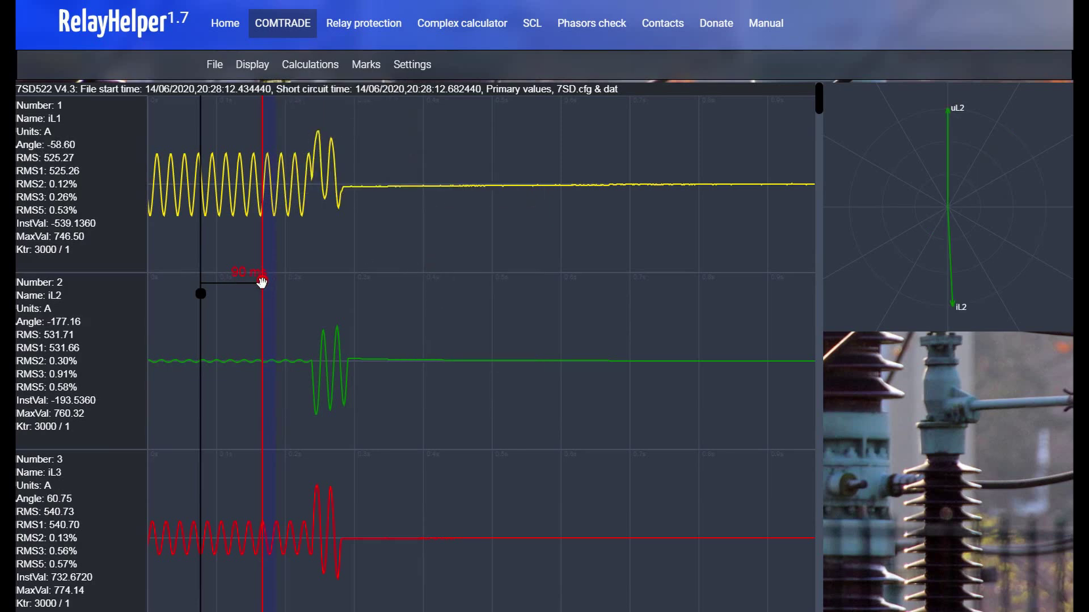
mouse_move(261, 282)
mouse_down()
mouse_move(248, 287)
mouse_move(327, 280)
mouse_up()
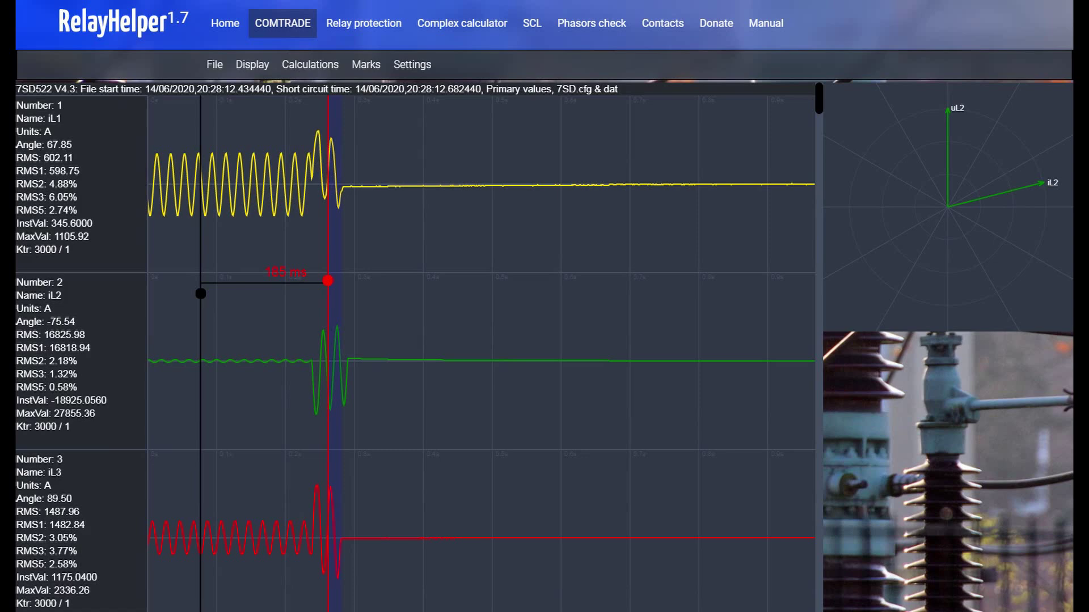
Start a new single phase power channel and name it Phase B
click(310, 64)
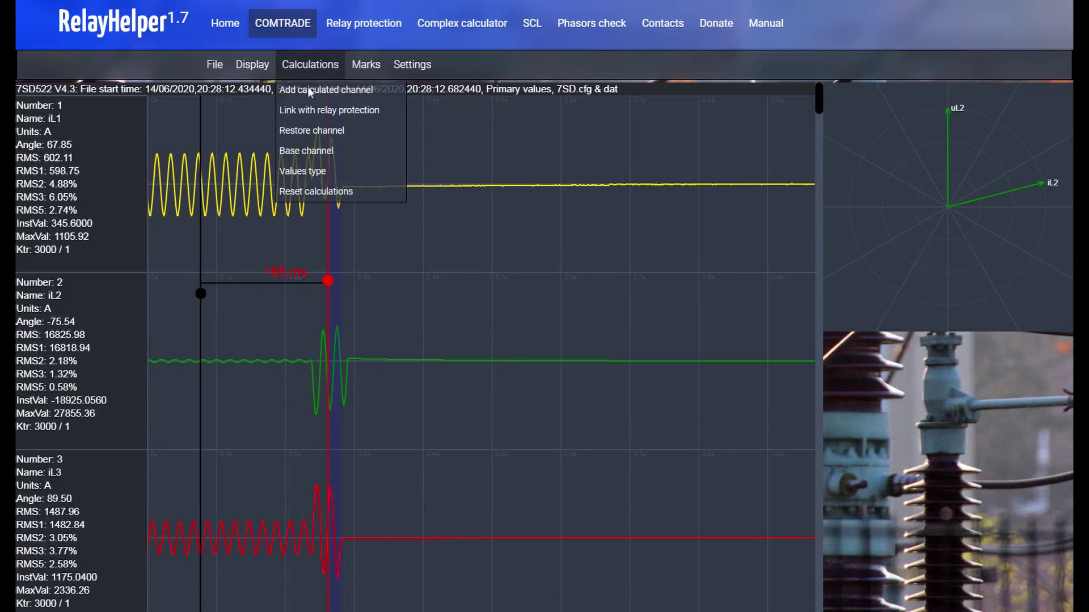
mouse_move(340, 90)
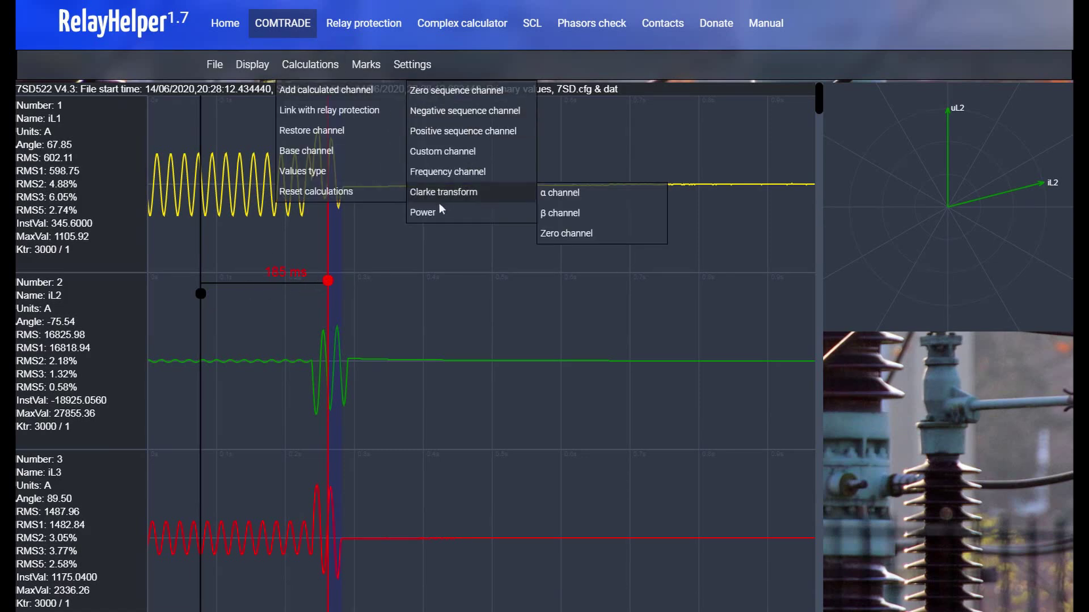
mouse_move(441, 214)
click(566, 212)
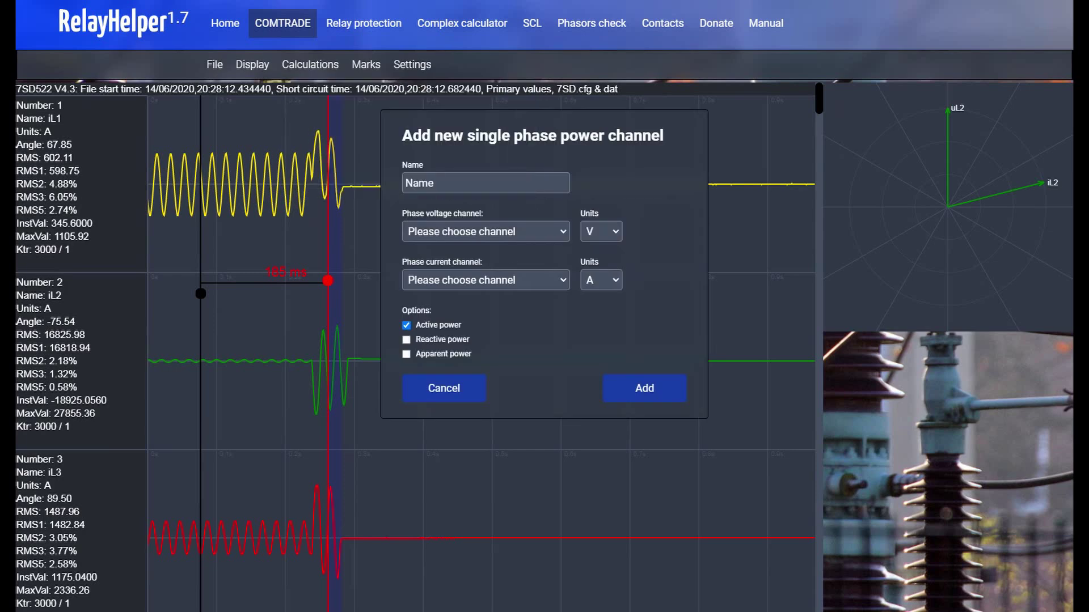
drag(441, 184, 380, 184)
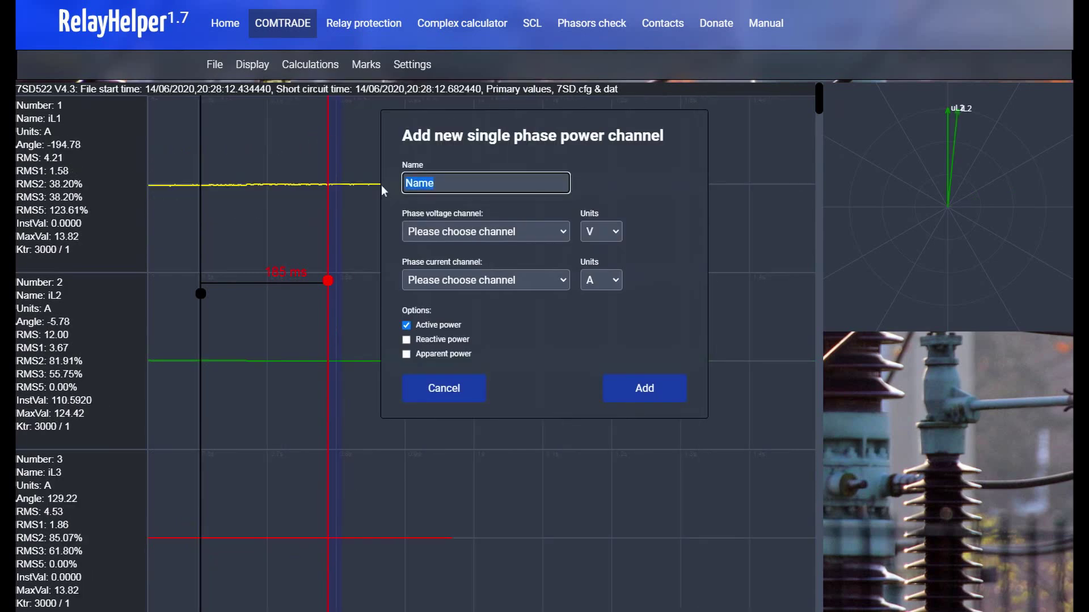
text(Phase B)
Assign uL2 as the phase voltage and iL2 as the phase current, and include reactive power along with active power
click(520, 227)
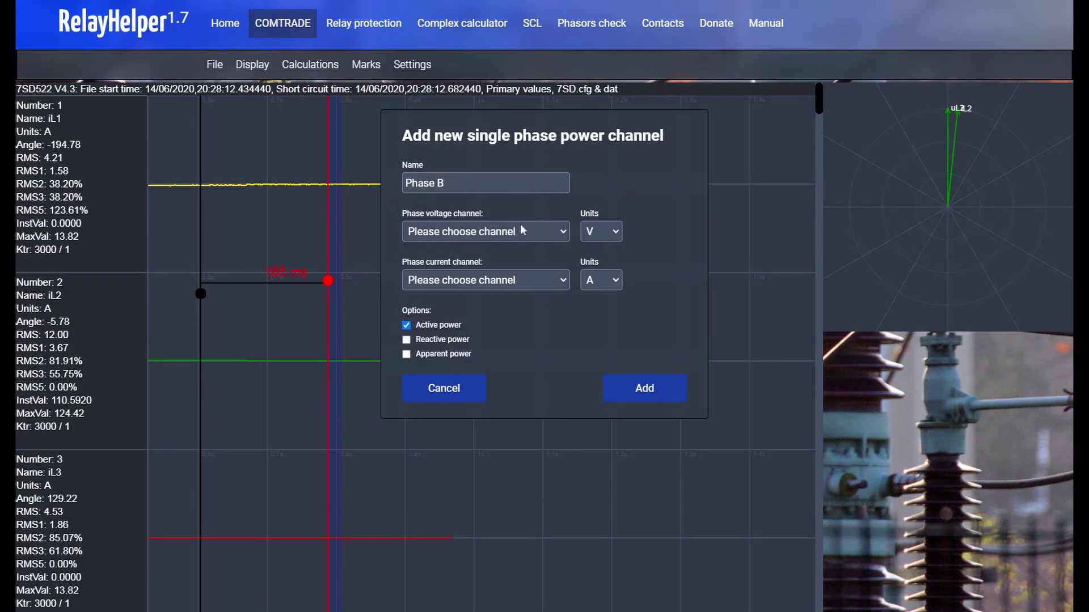
click(473, 312)
click(533, 276)
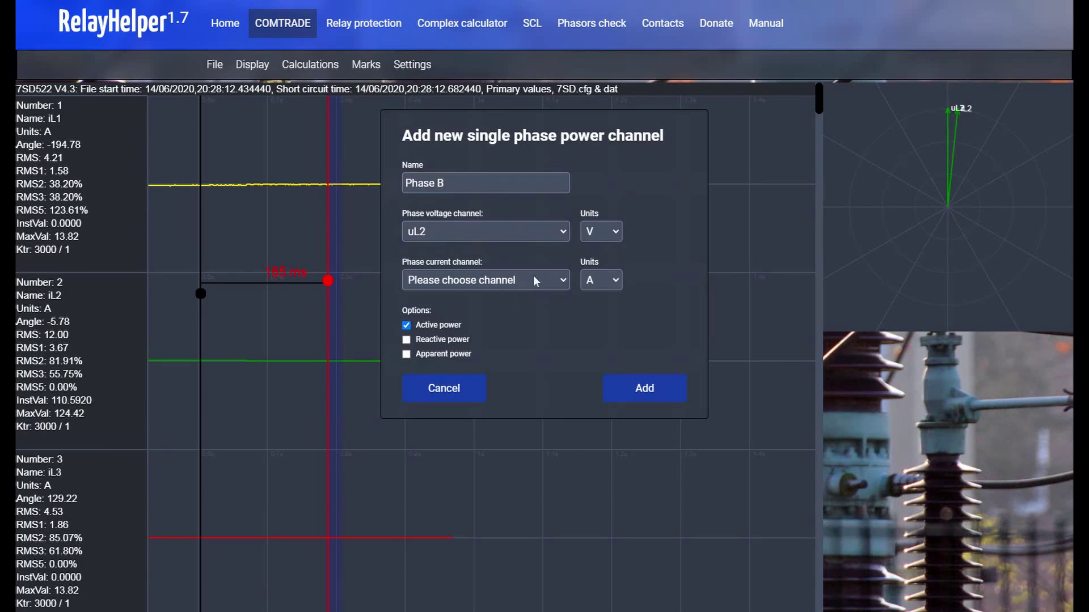
click(502, 291)
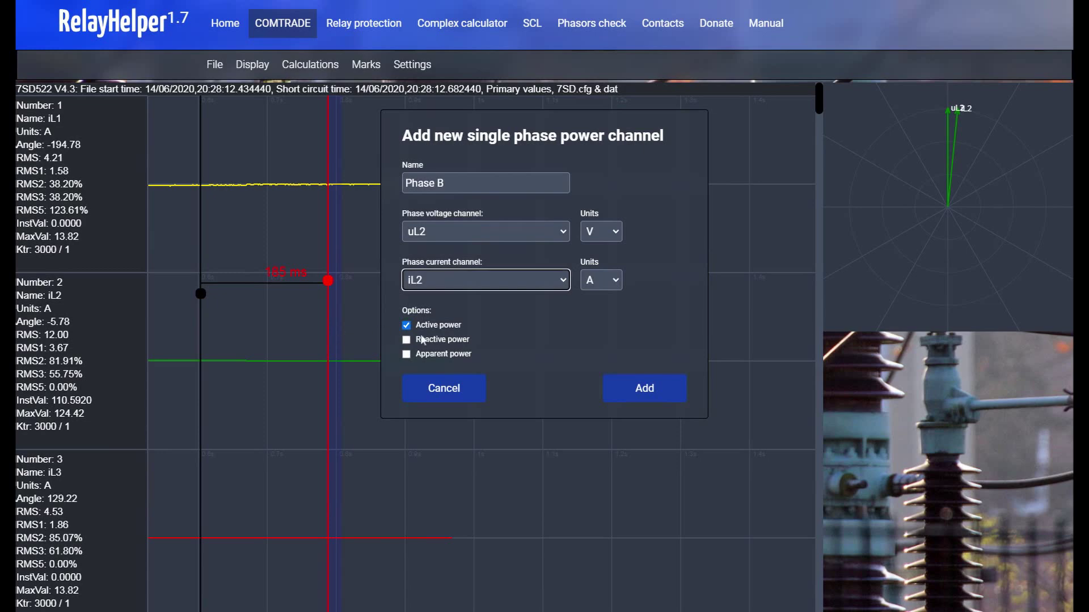
click(407, 339)
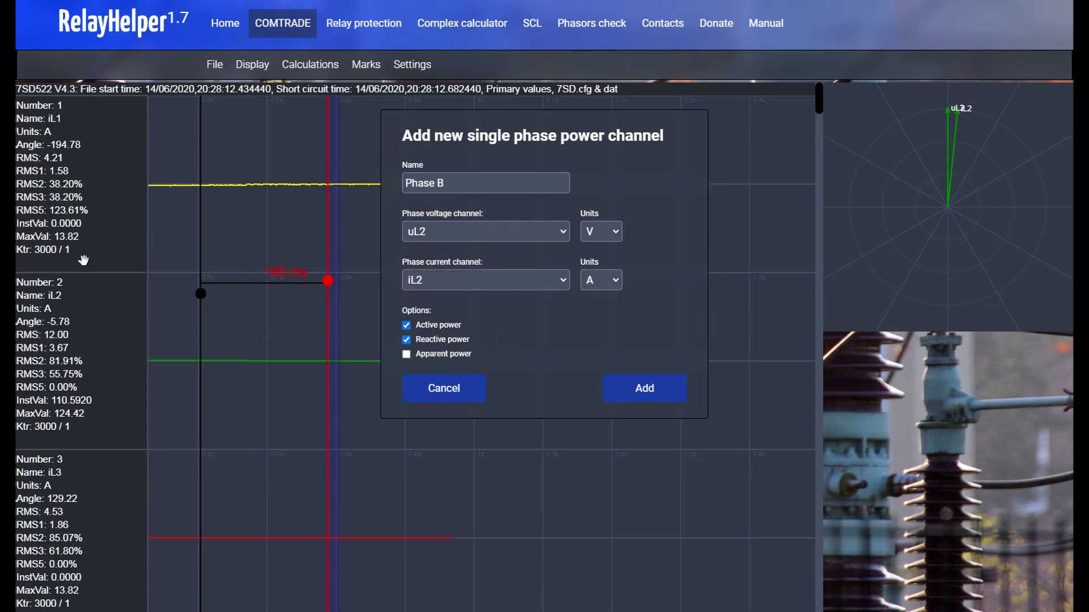
Check the units in the channel list and place the red cursor near the start of the fault
scroll(65, 139, down, 12)
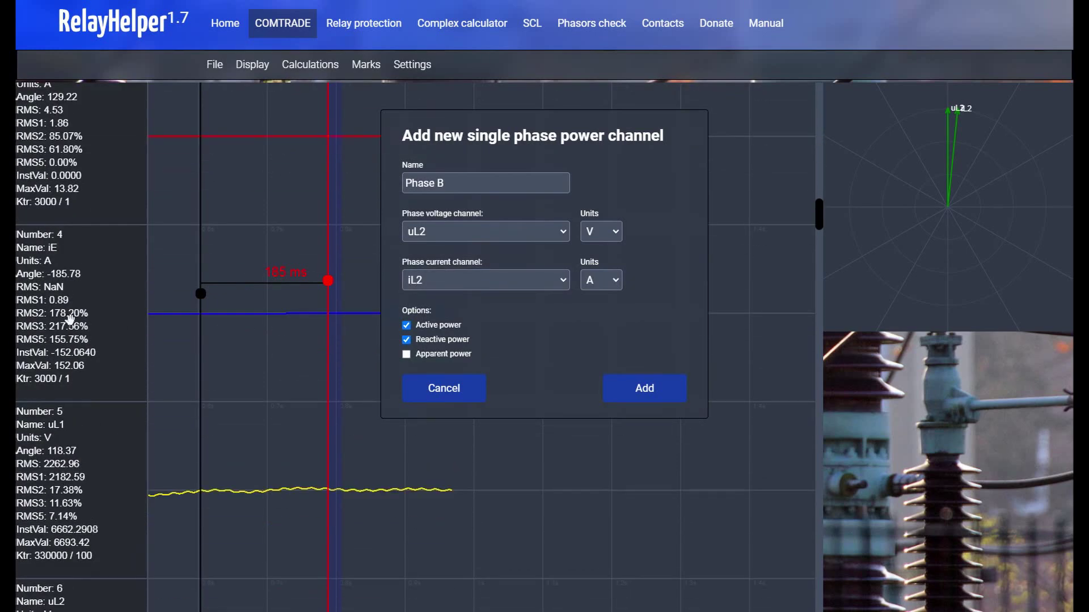
scroll(69, 331, down, 12)
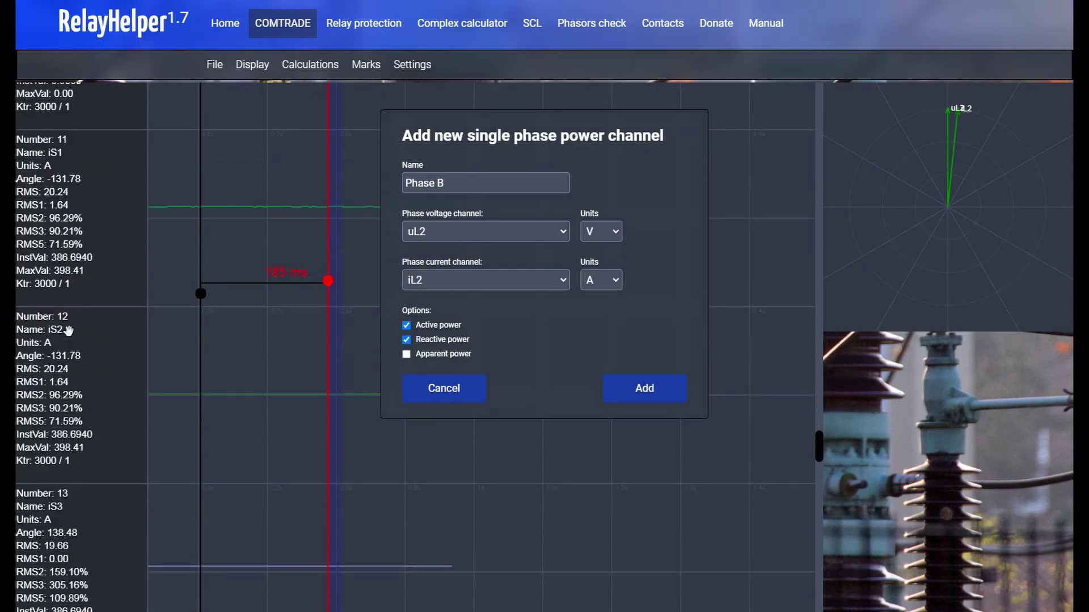
scroll(69, 332, up, 20)
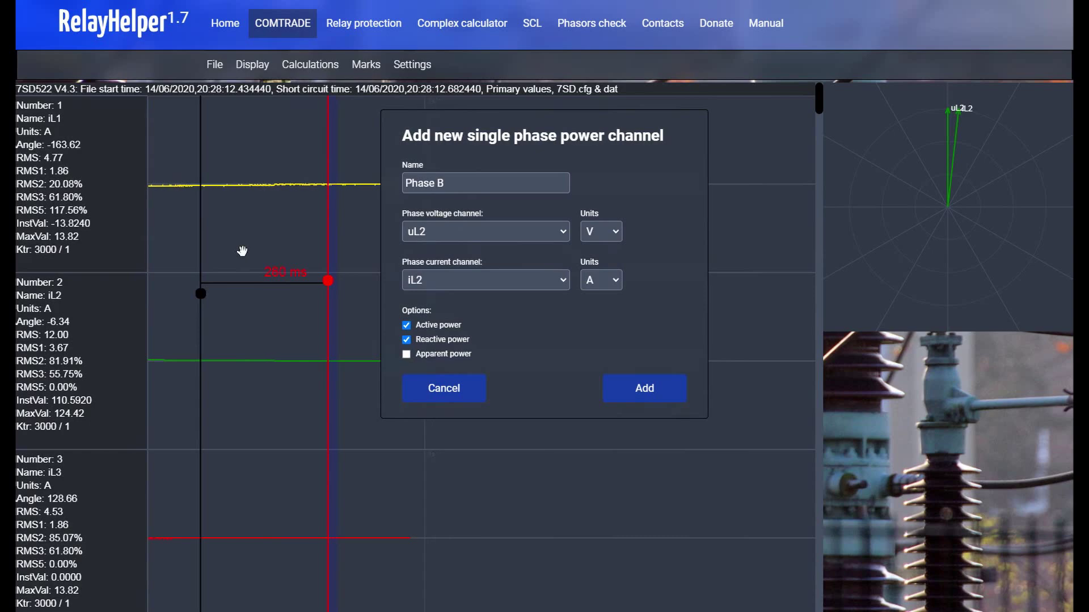
scroll(244, 251, down, 3)
drag(320, 276, 223, 282)
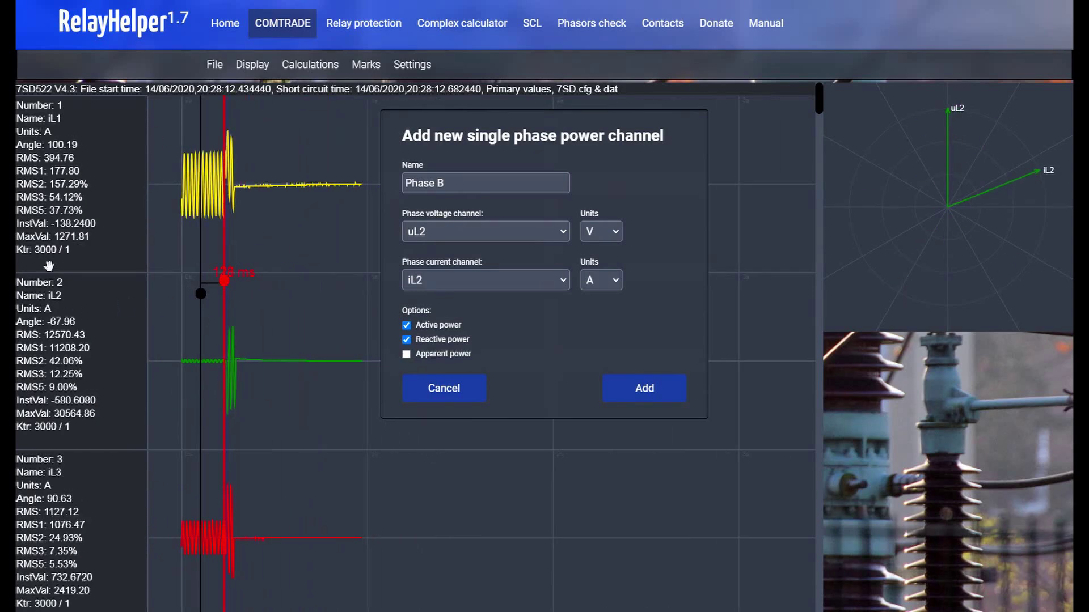
Check the voltage channel units and add the Phase B power channel with active and reactive power
scroll(72, 261, down, 9)
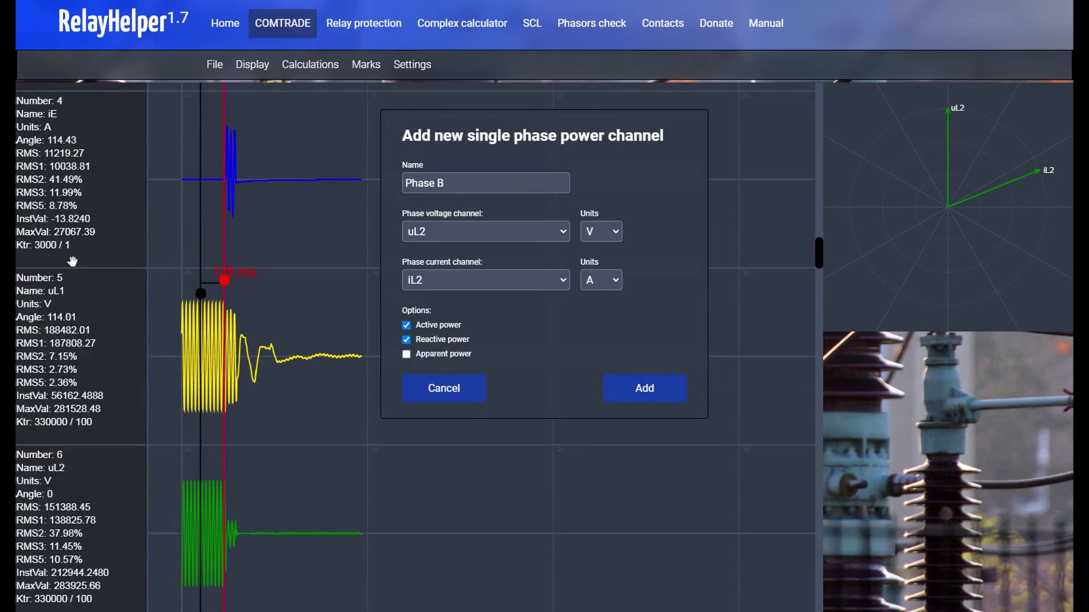
click(669, 392)
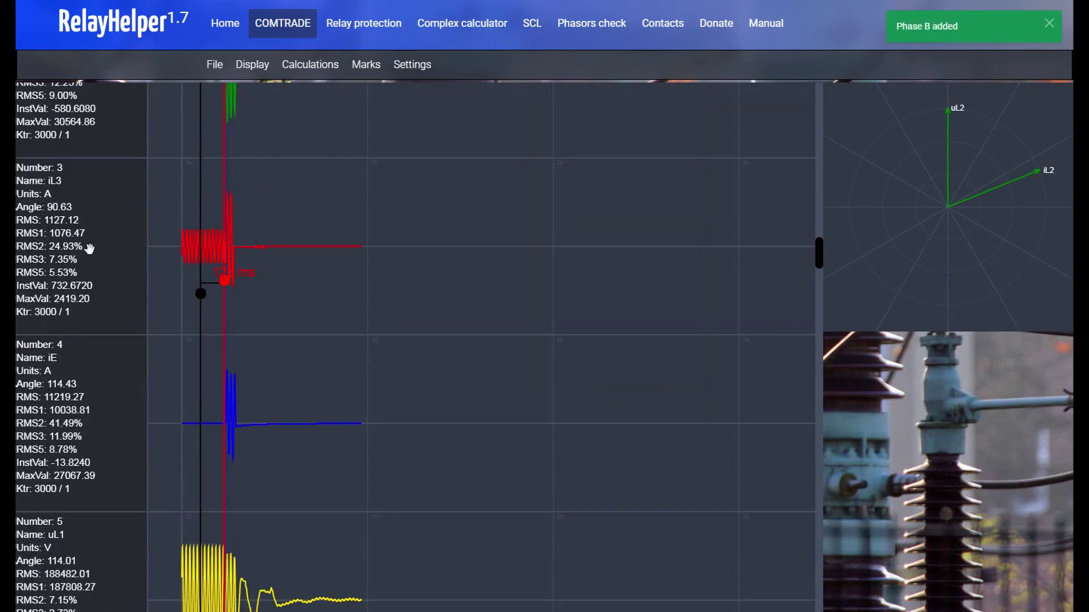
scroll(89, 248, up, 10)
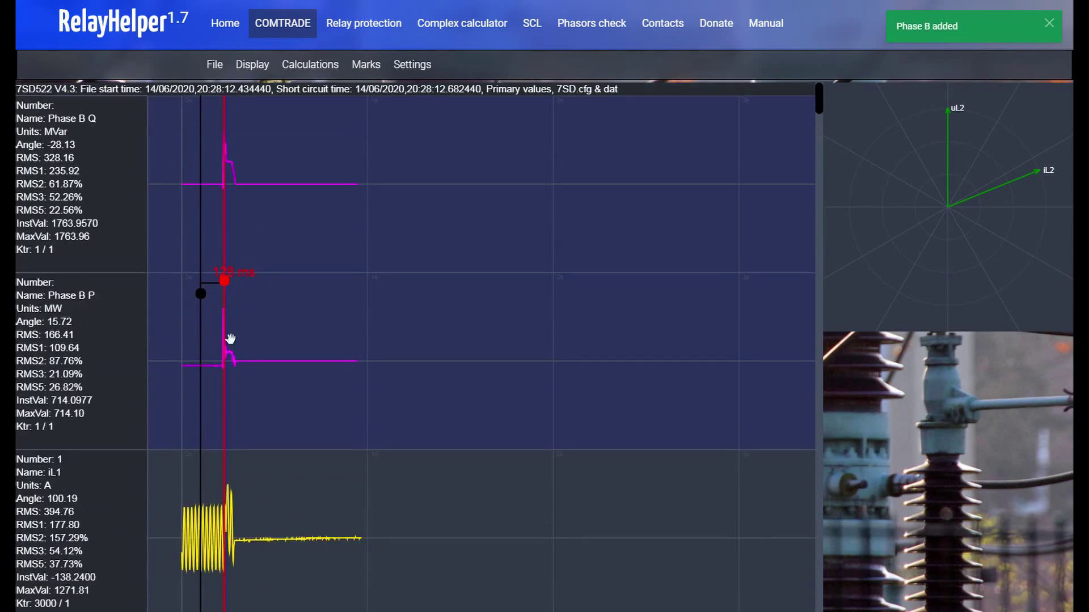
Place the red cursor inside the fault section to examine the Phase B P and Phase B Q power values
scroll(229, 339, up, 5)
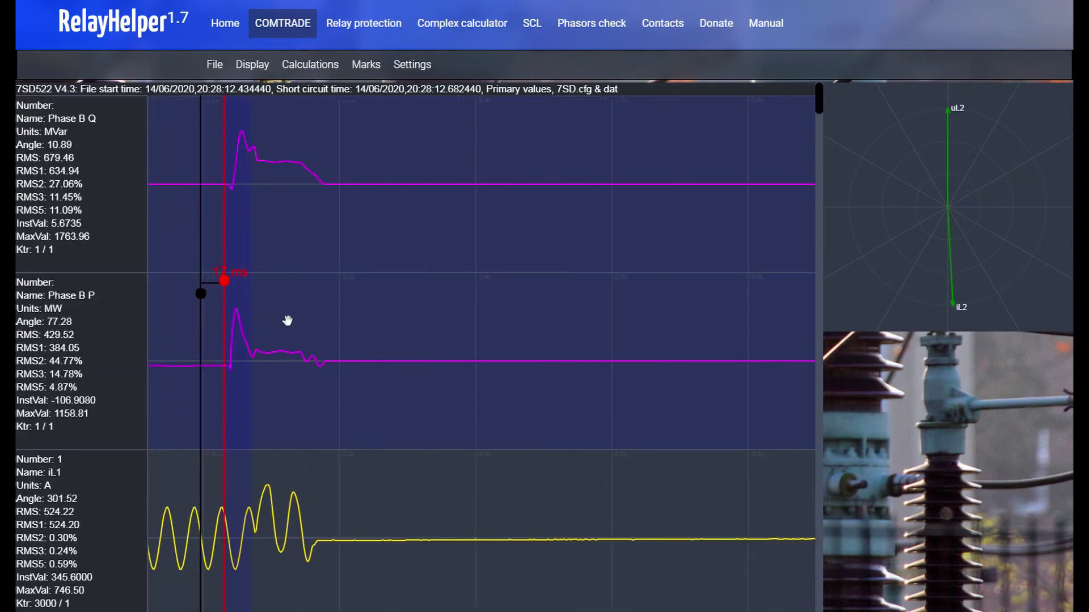
drag(288, 321, 293, 322)
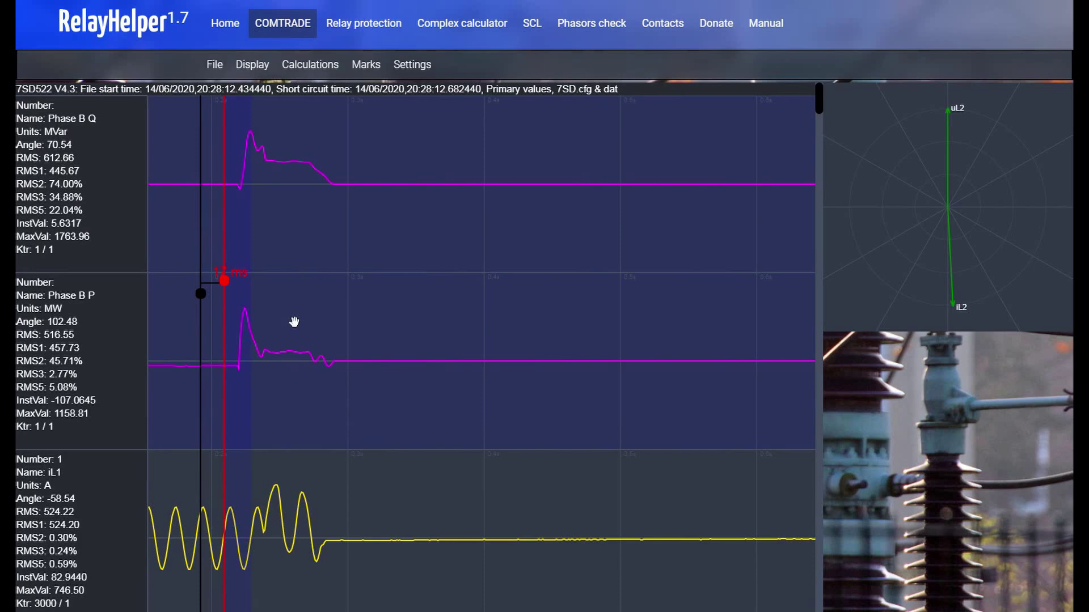
mouse_move(224, 280)
mouse_down()
mouse_move(215, 282)
mouse_move(280, 276)
mouse_up()
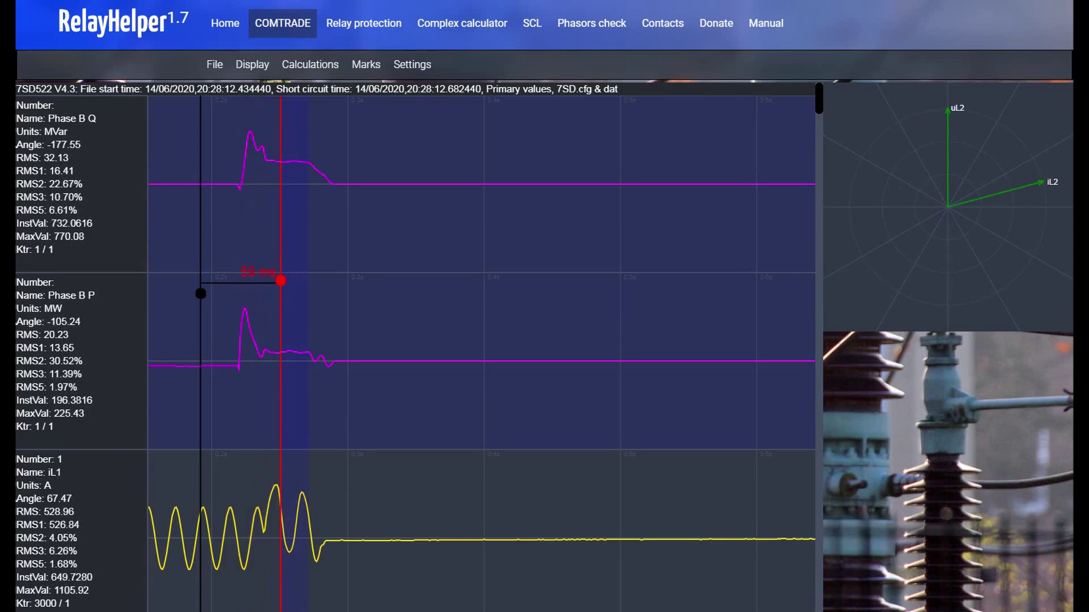
scroll(239, 288, up, 5)
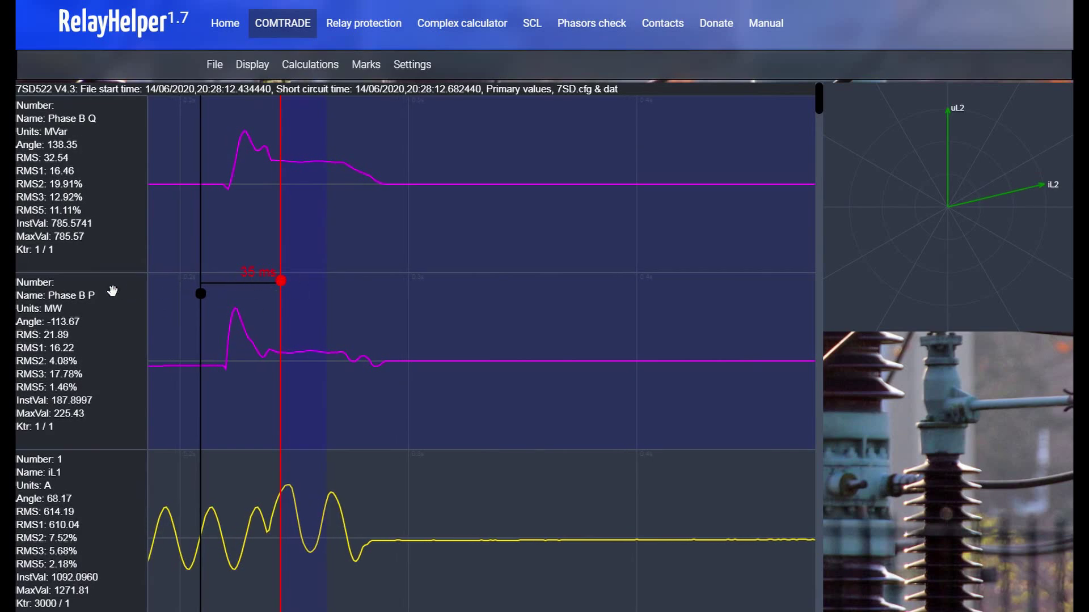
drag(282, 284, 274, 285)
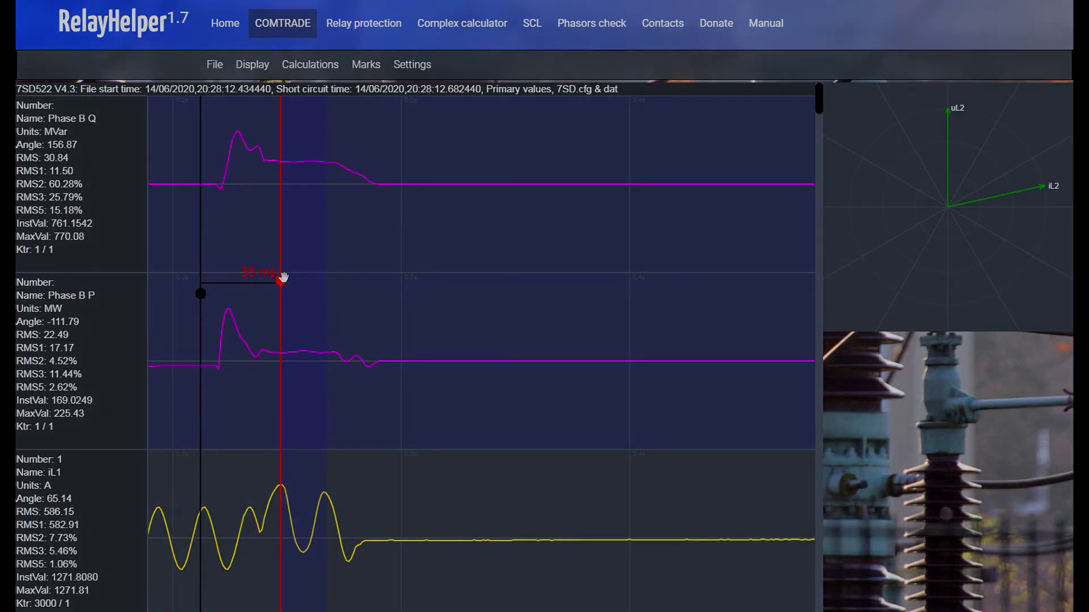